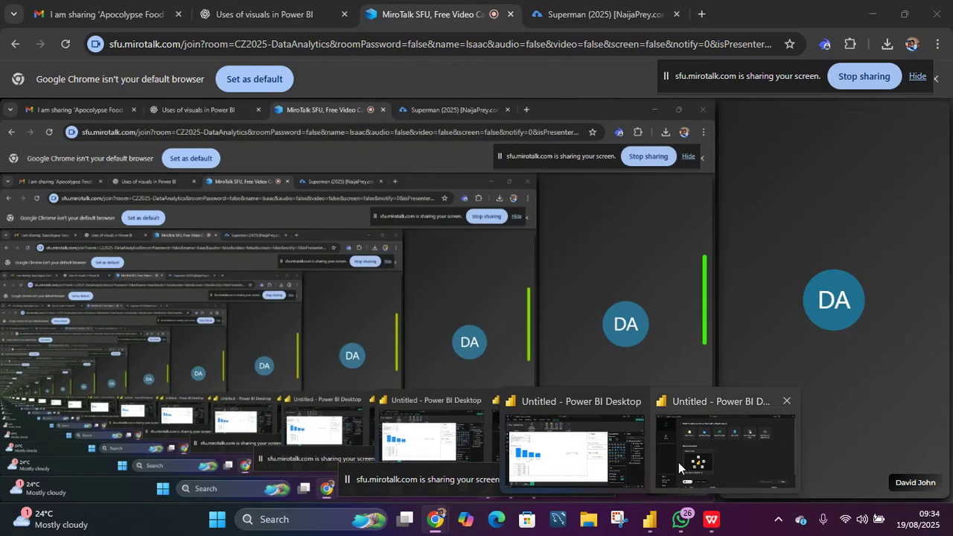
# - Switch to the untitled Power BI Desktop window
pyautogui.moveTo(696, 463)
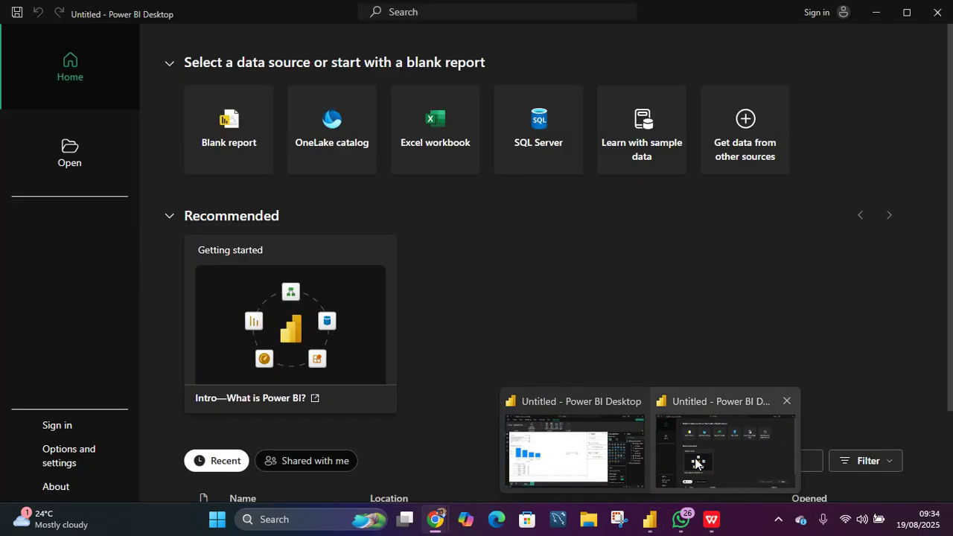
pyautogui.click(696, 463)
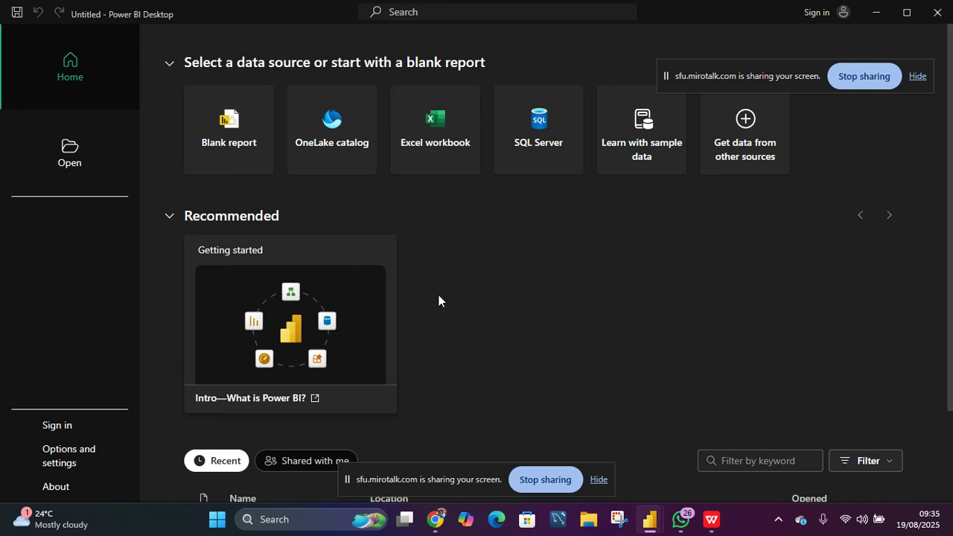
pyautogui.click(429, 466)
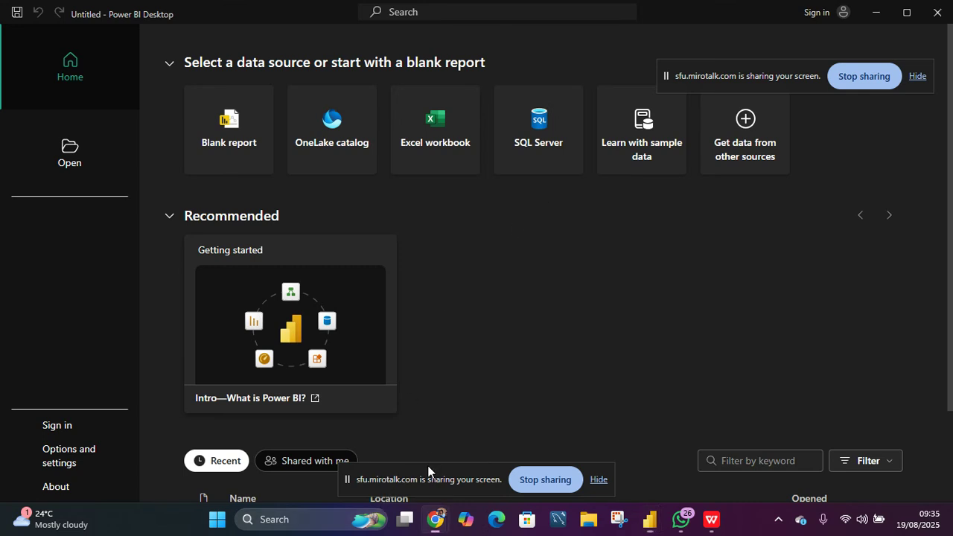
pyautogui.moveTo(495, 467); pyautogui.dragTo(815, 34)
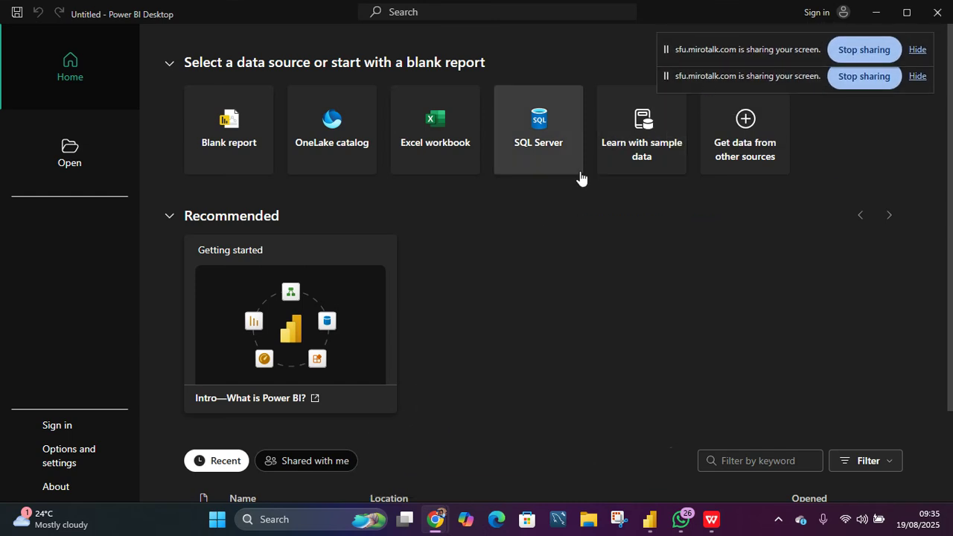
# - Import an Excel workbook, choosing the file Power BI DAX 1 from the Downloads folder
pyautogui.click(421, 144)
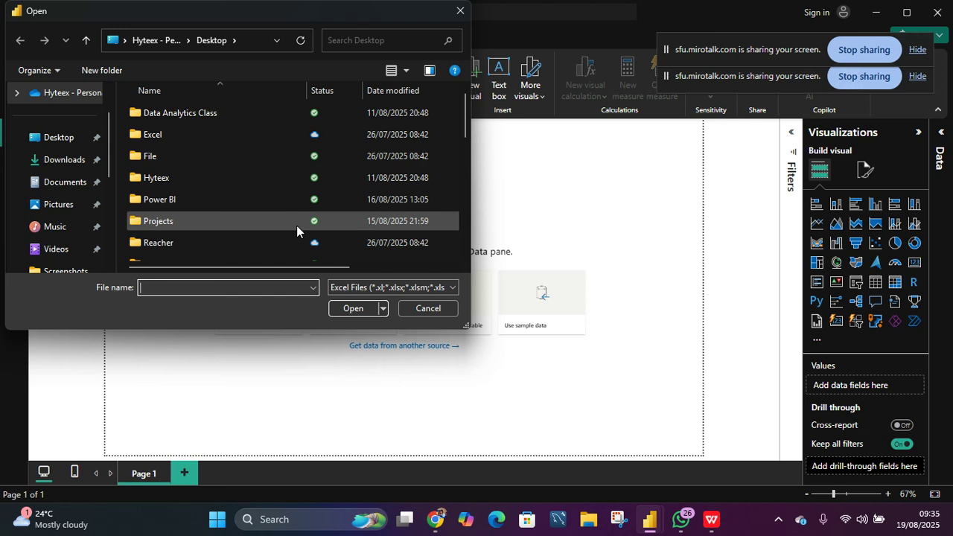
pyautogui.scroll(-2, 213, 185)
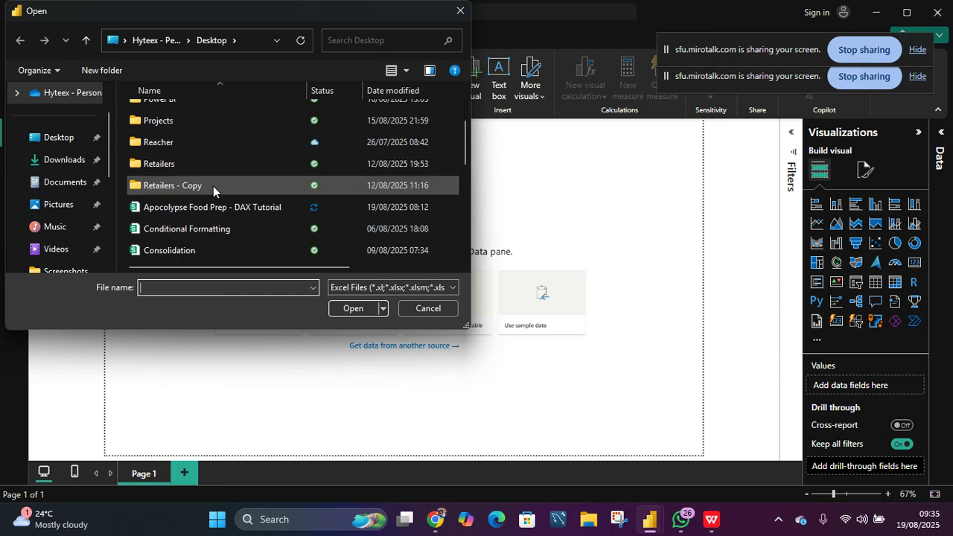
pyautogui.scroll(2, 213, 185)
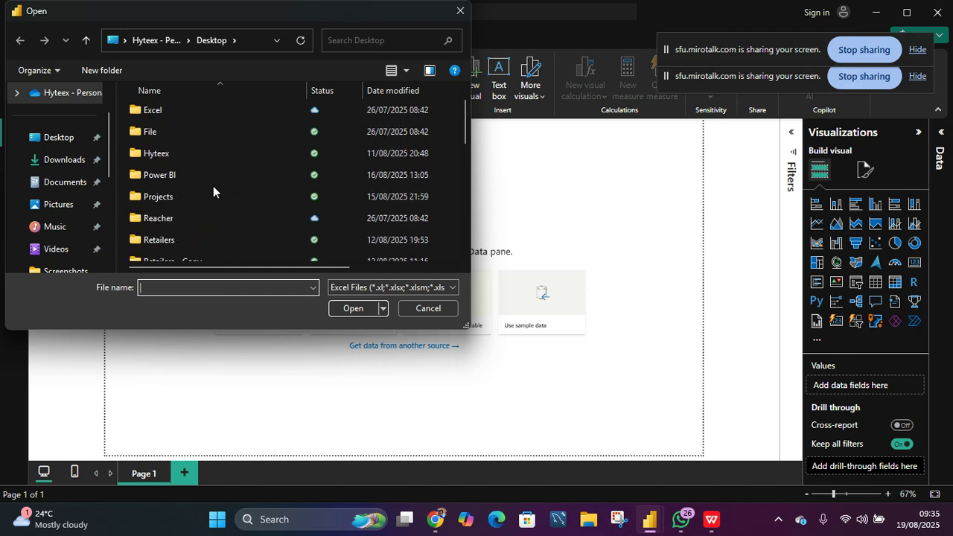
pyautogui.click(67, 164)
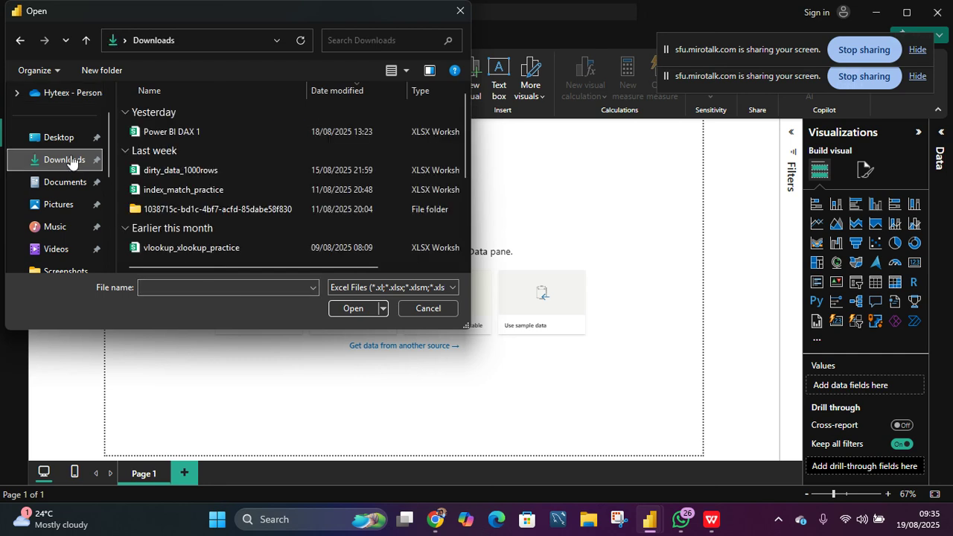
pyautogui.click(198, 133)
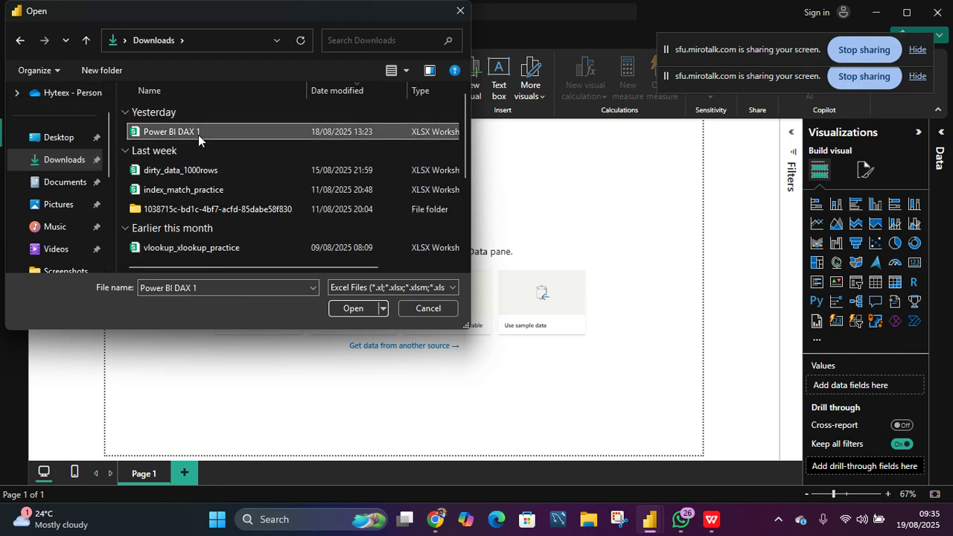
pyautogui.click(345, 308)
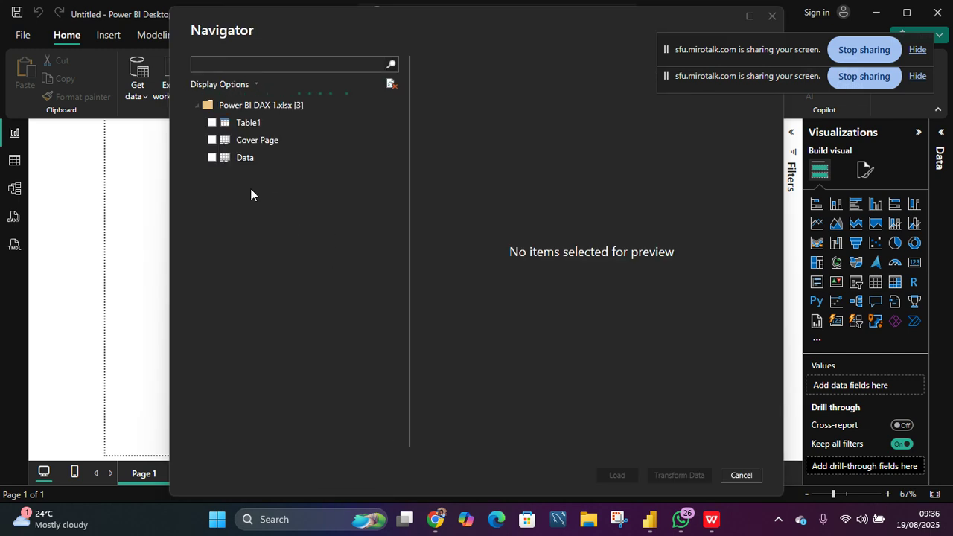
# - Select the Table1 and Data sheets, leaving Cover Page unchecked, and load them
pyautogui.click(212, 123)
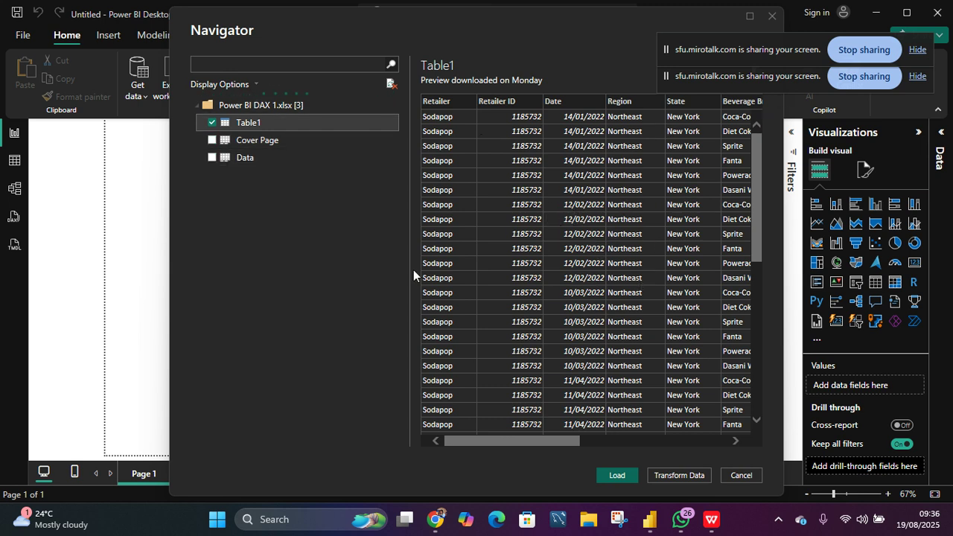
pyautogui.click(211, 139)
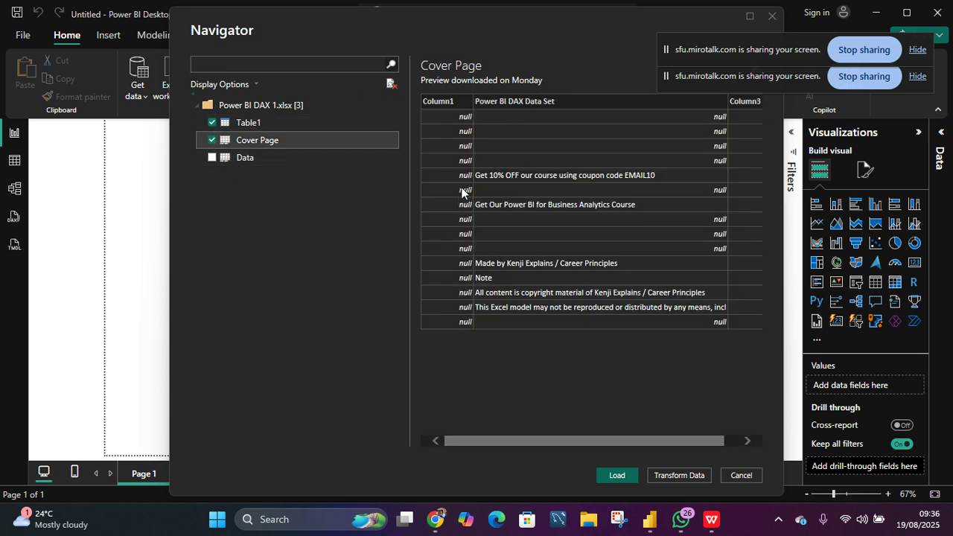
pyautogui.click(211, 139)
pyautogui.click(213, 158)
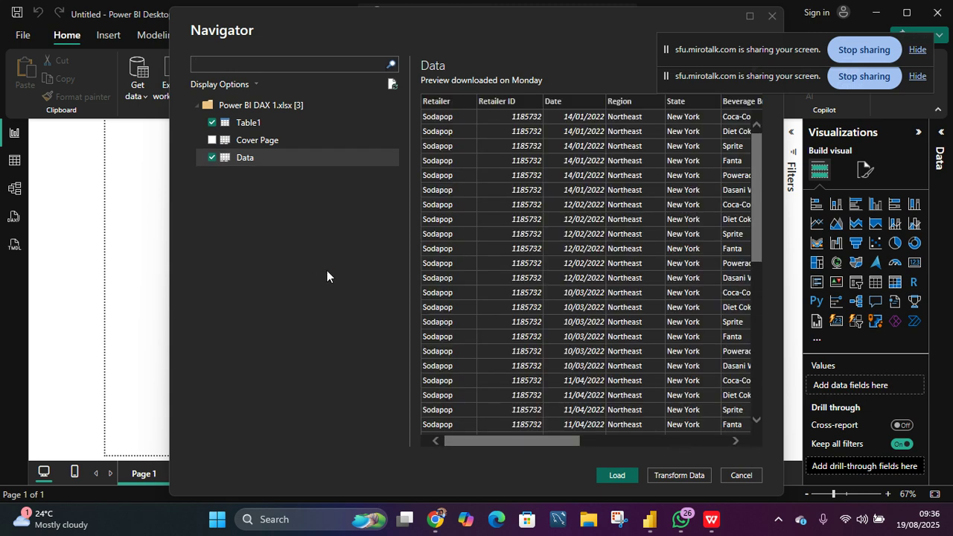
pyautogui.click(616, 474)
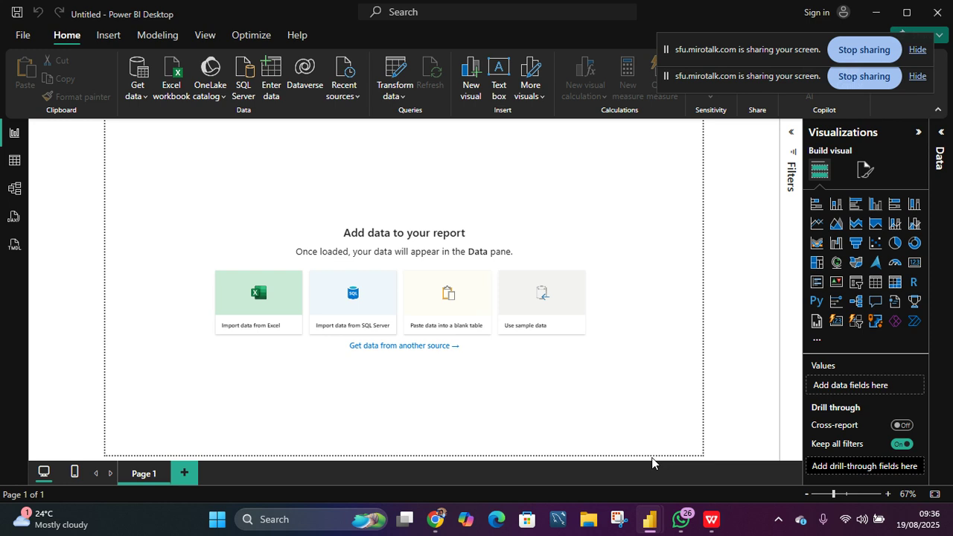
# - Open the Data pane and expand the Data table to view its fields
pyautogui.click(941, 134)
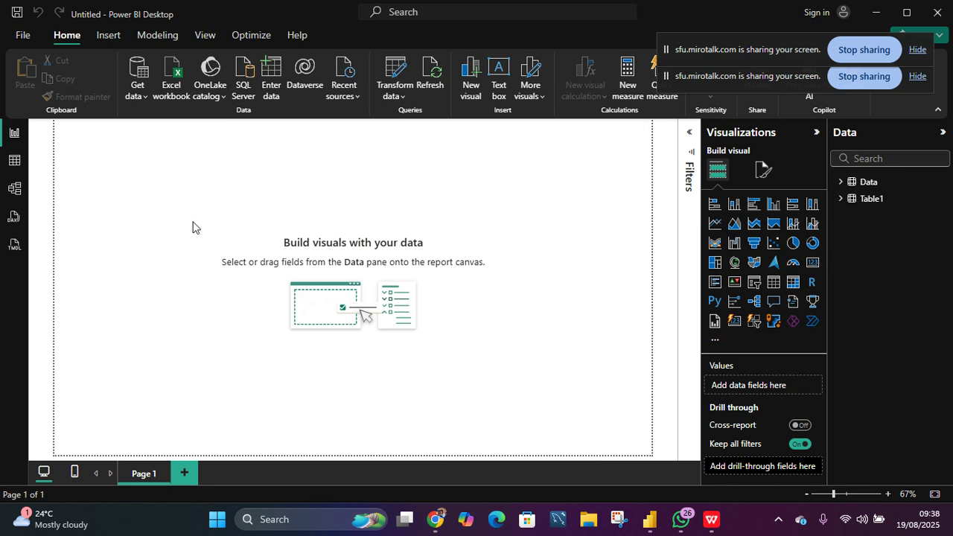
pyautogui.click(840, 182)
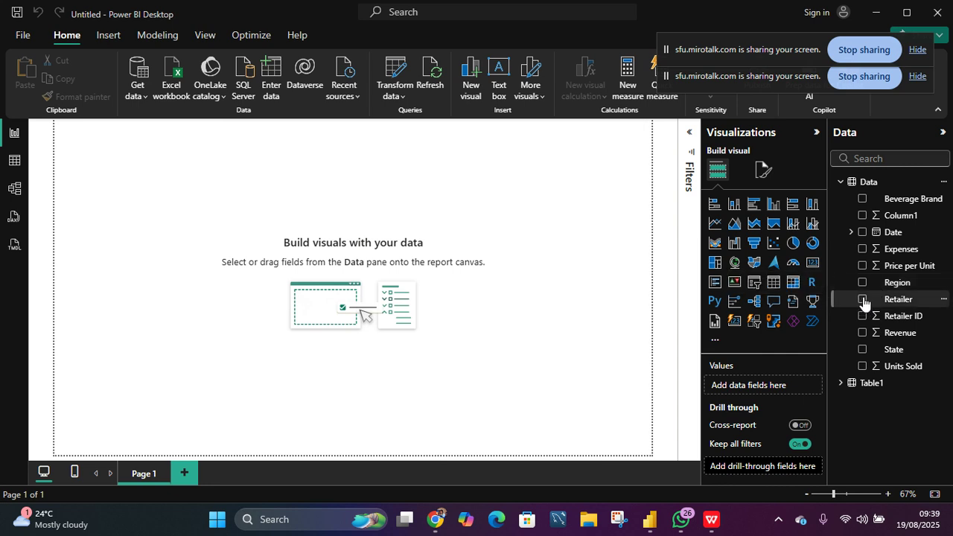
pyautogui.click(840, 382)
pyautogui.click(840, 383)
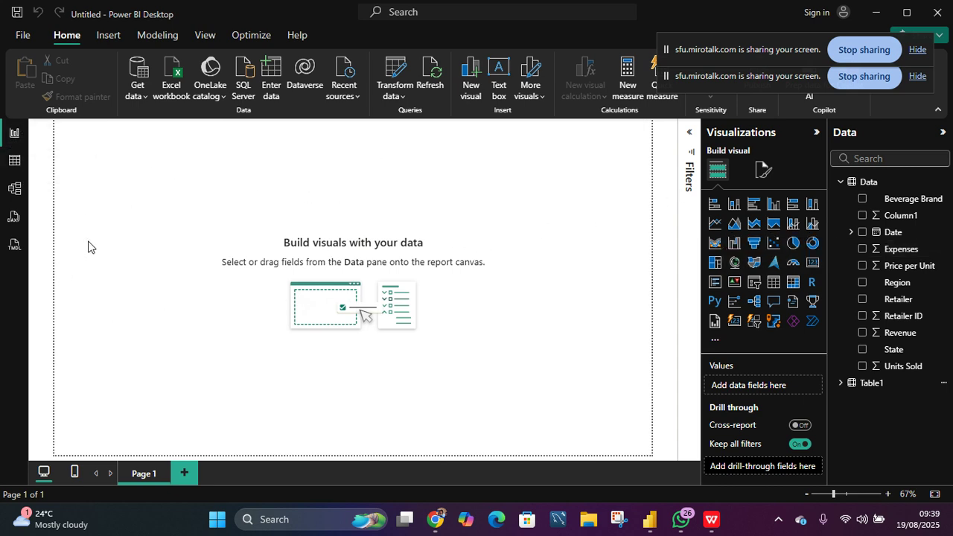
# - Delete the Column1 column from the Data table in table view
pyautogui.click(13, 165)
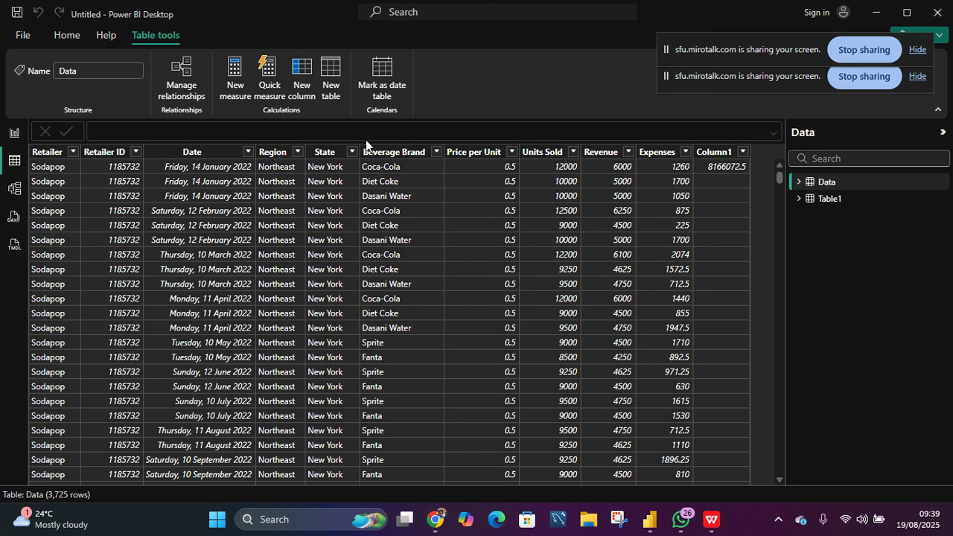
pyautogui.click(724, 153)
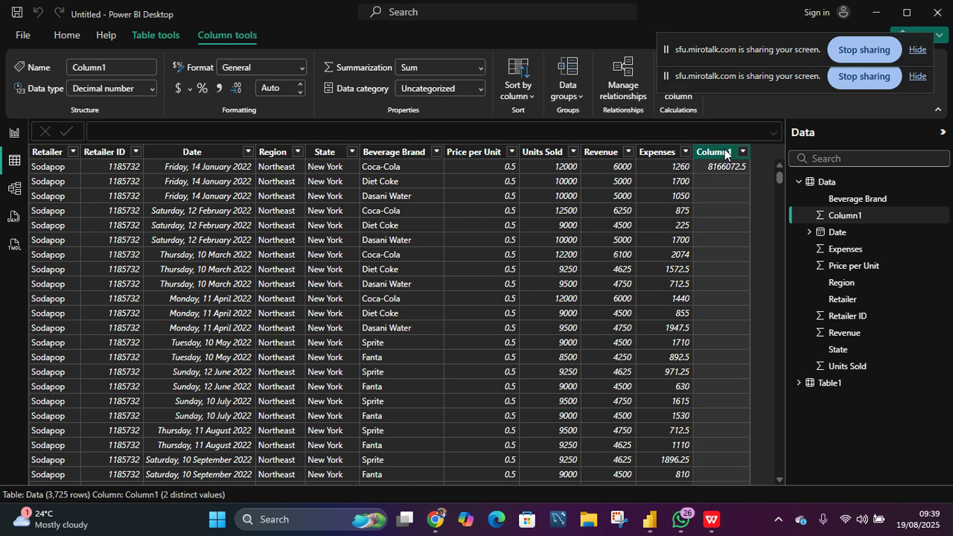
pyautogui.rightClick(725, 154)
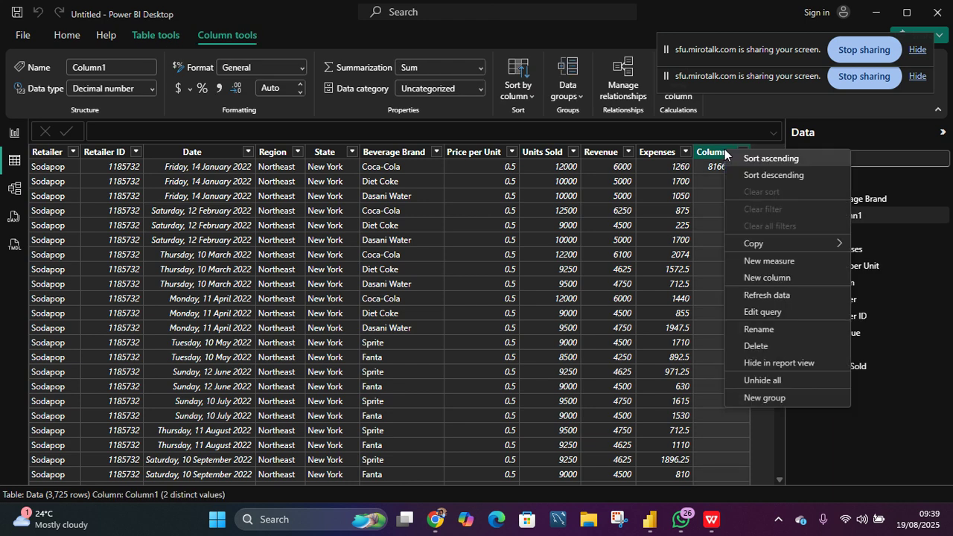
pyautogui.click(759, 345)
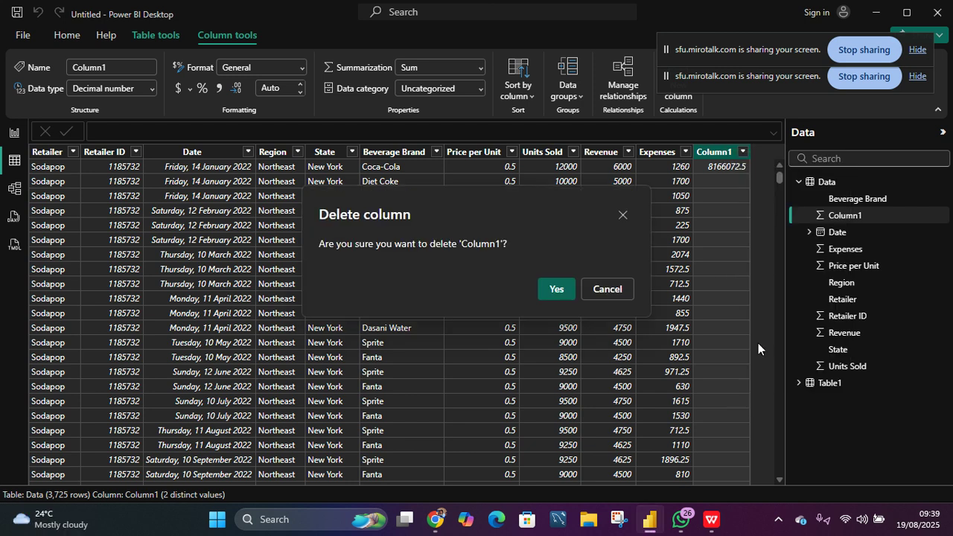
pyautogui.press('Escape')
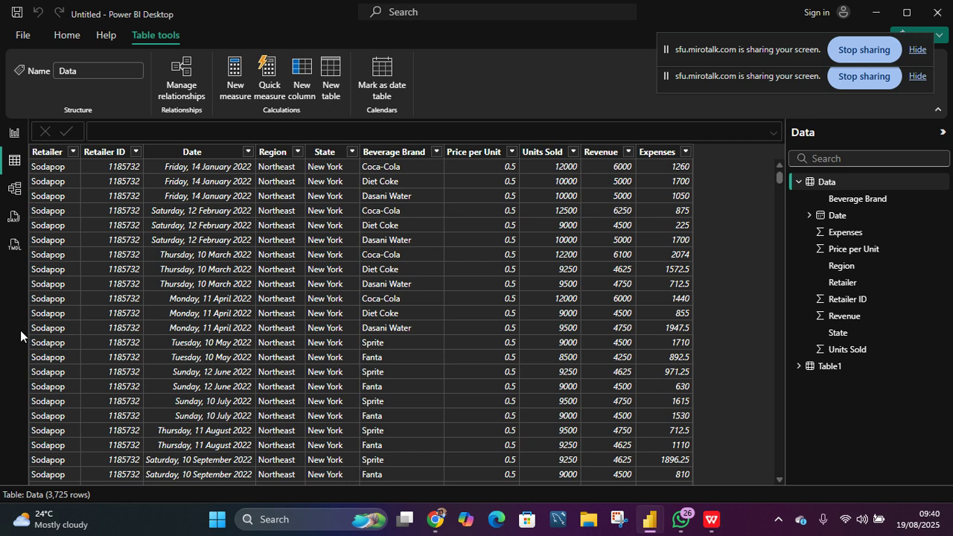
# - Look through the model view and the DAX query view, then return to the report view
pyautogui.click(13, 190)
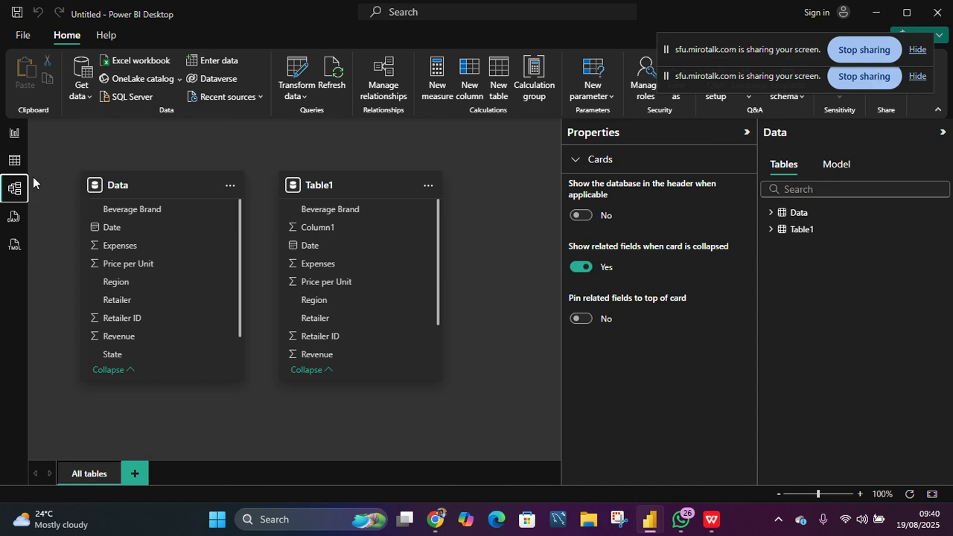
pyautogui.click(13, 216)
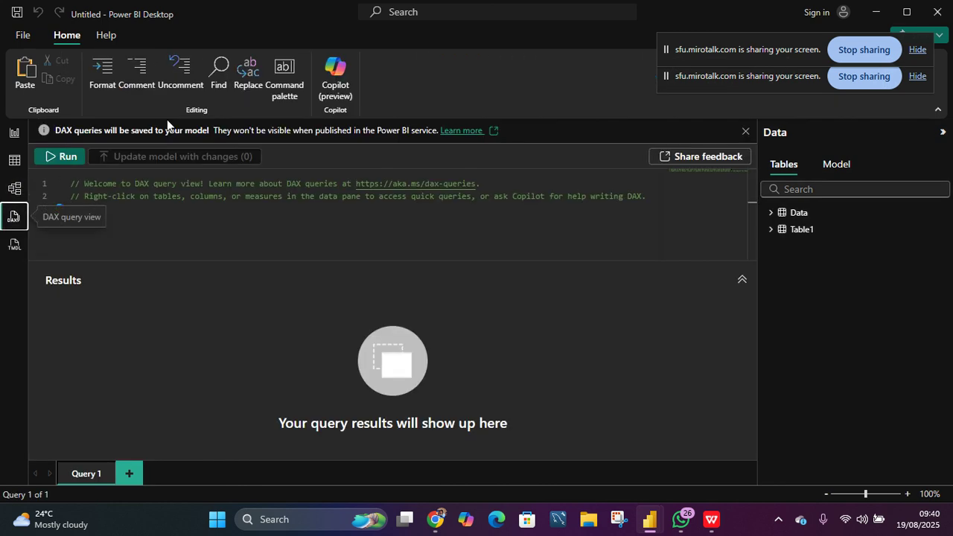
pyautogui.click(15, 138)
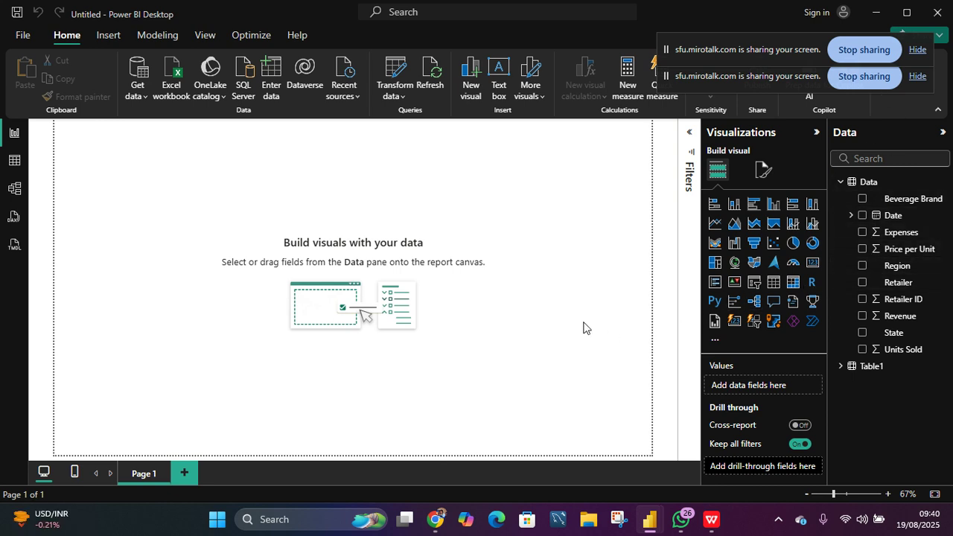
# - Add the Revenue field to the report canvas as a column chart
pyautogui.click(862, 316)
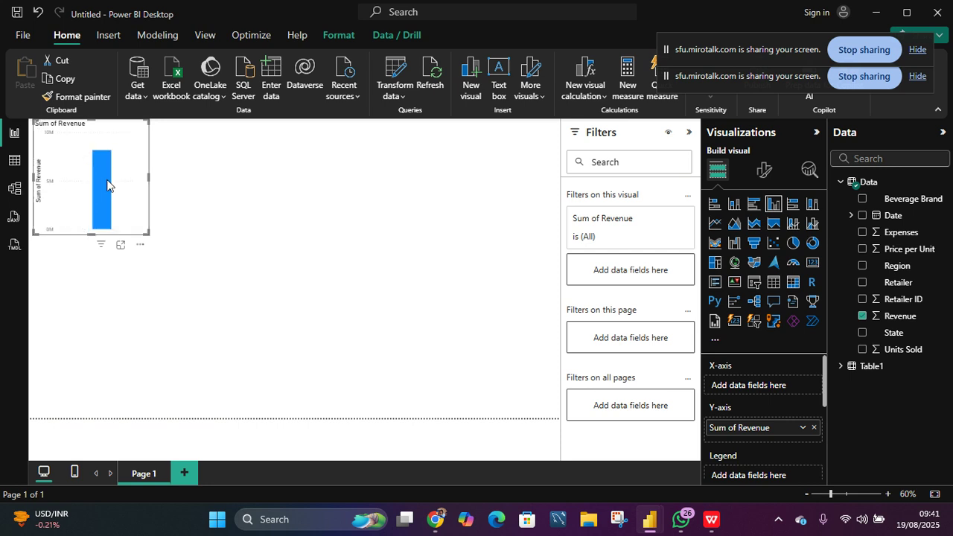
pyautogui.moveTo(106, 192)
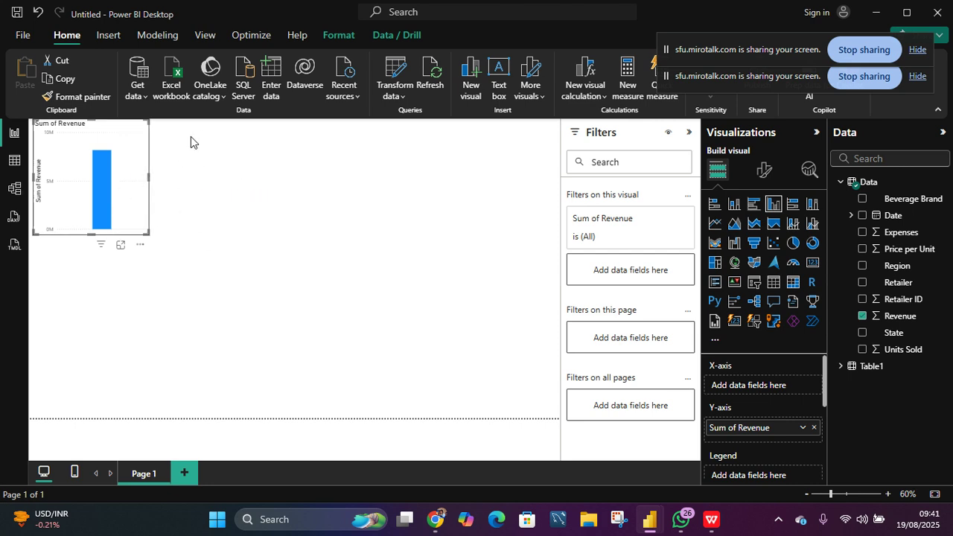
# - Create a new measure Total Revenue = SUM(Data[Revenue]) and commit it
pyautogui.click(624, 89)
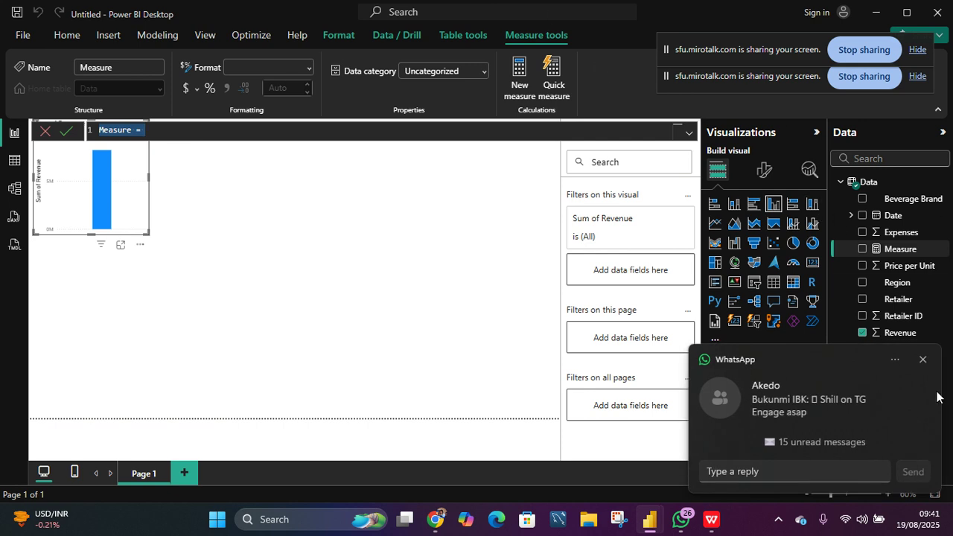
pyautogui.click(921, 361)
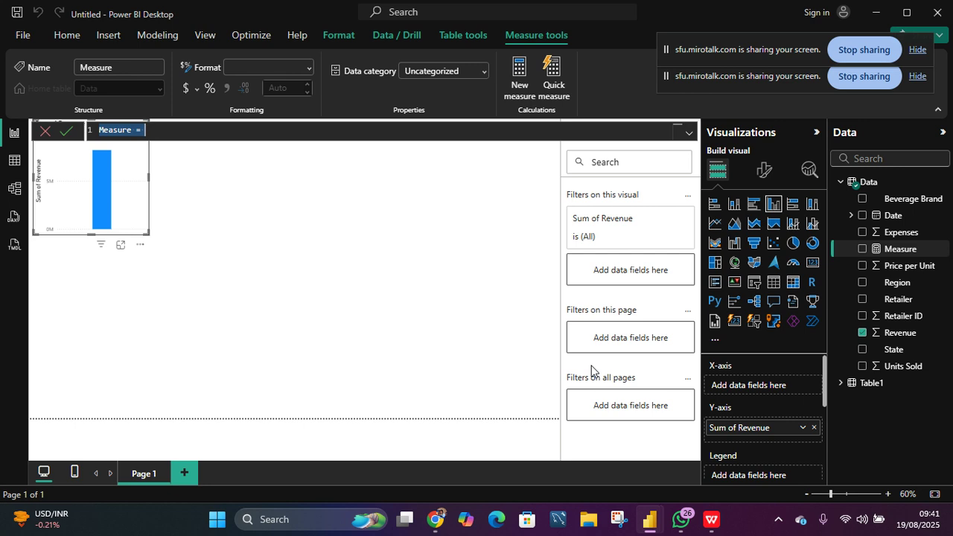
pyautogui.write('Total Revenue =')
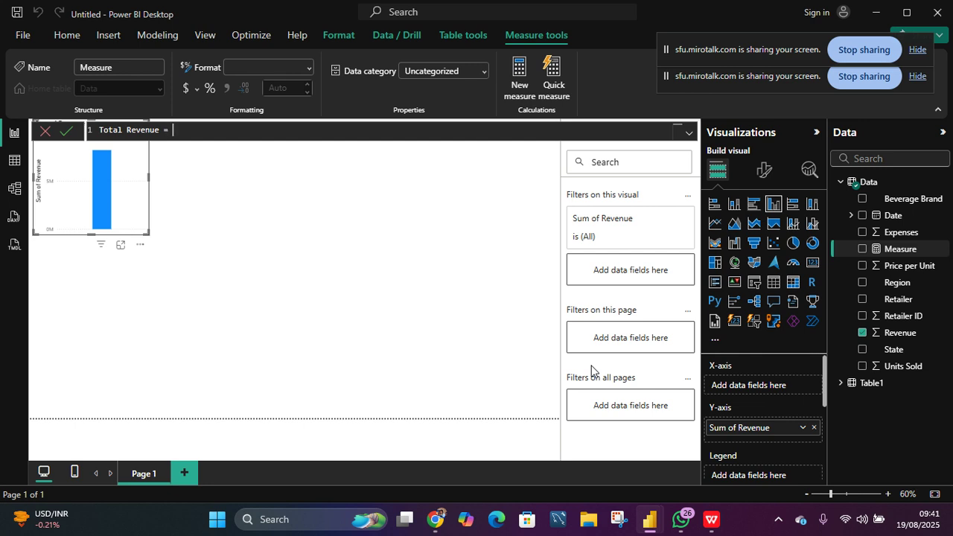
pyautogui.write('sum')
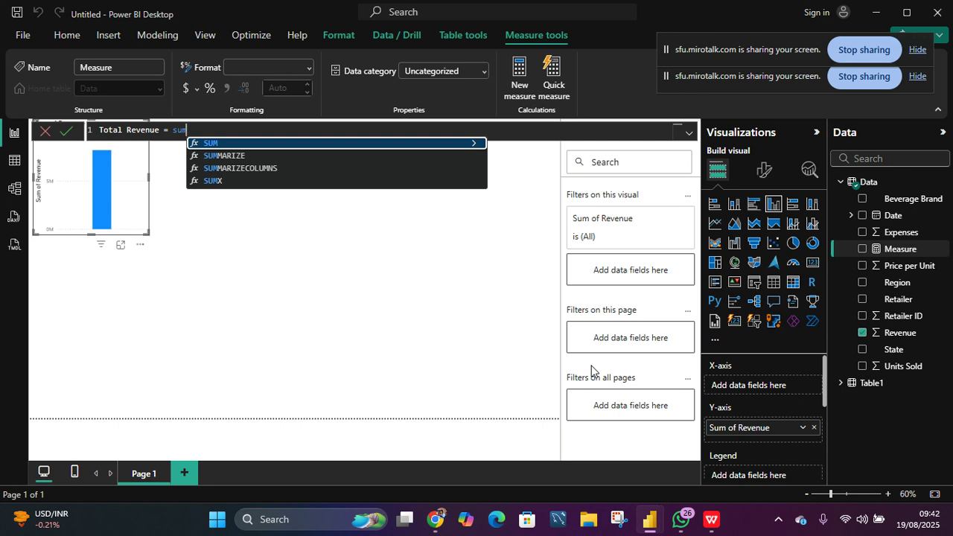
pyautogui.press('Tab')
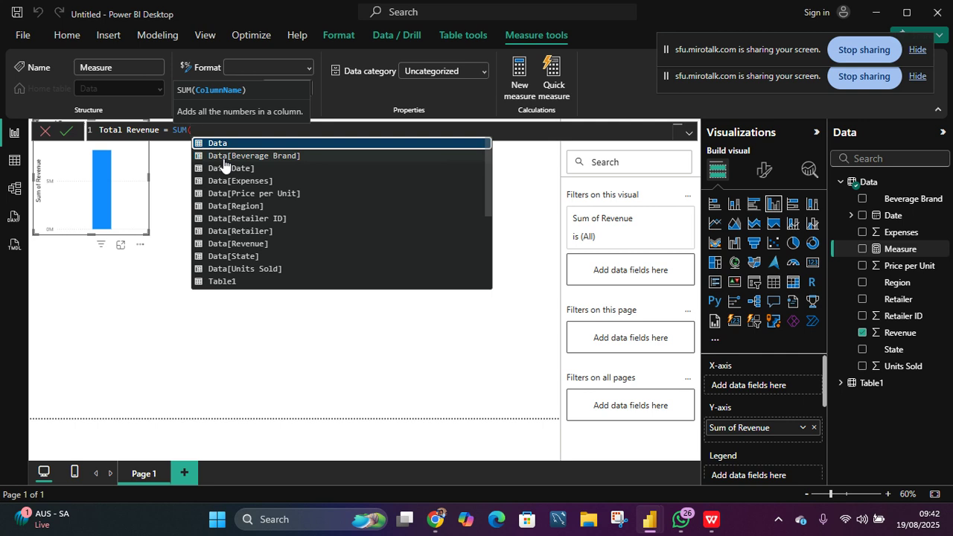
pyautogui.write('reve')
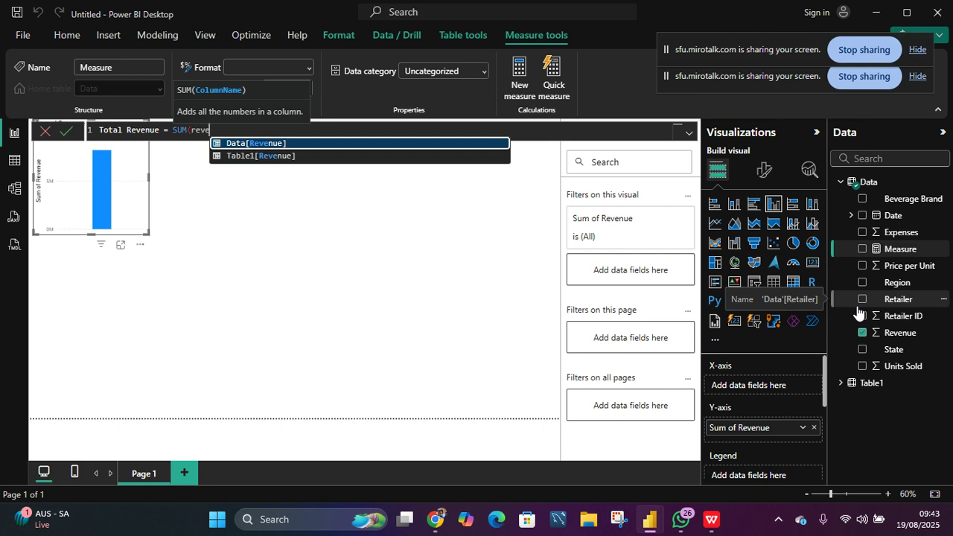
pyautogui.press('Tab')
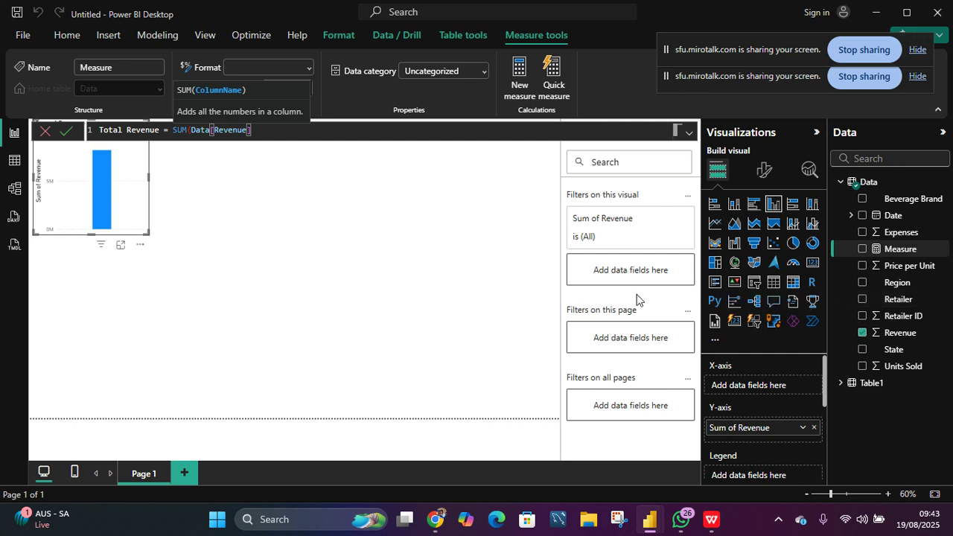
pyautogui.click(64, 132)
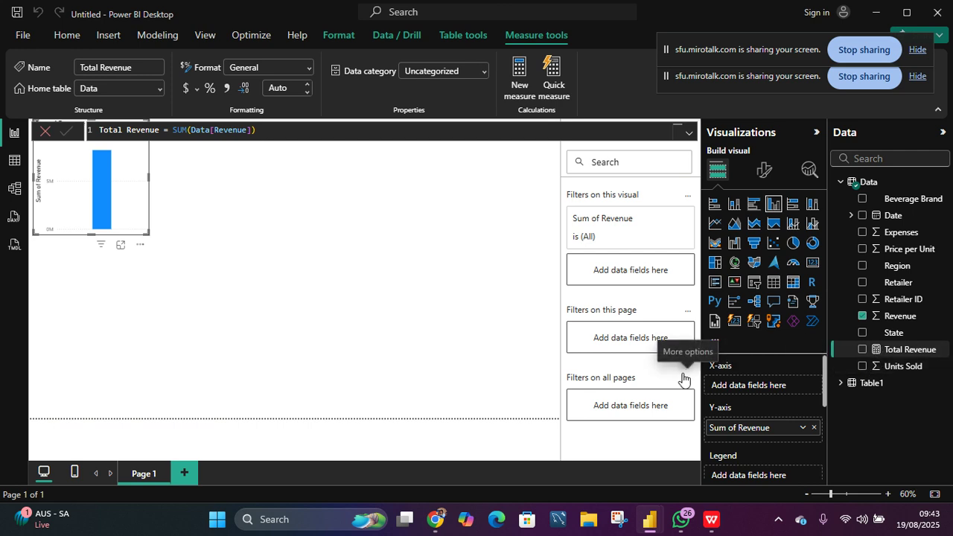
# - Add a matrix visual on the right of the canvas showing the Total Revenue measure
pyautogui.click(352, 301)
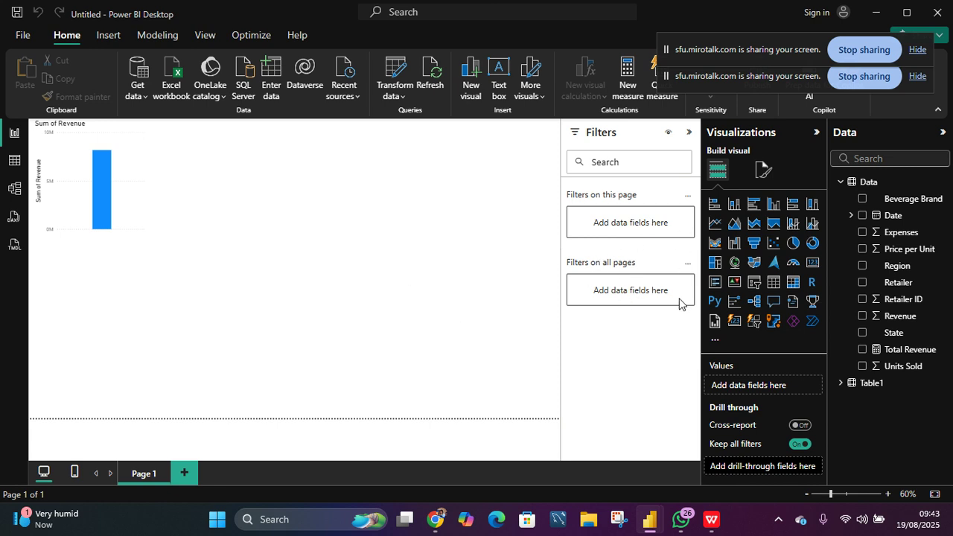
pyautogui.click(793, 282)
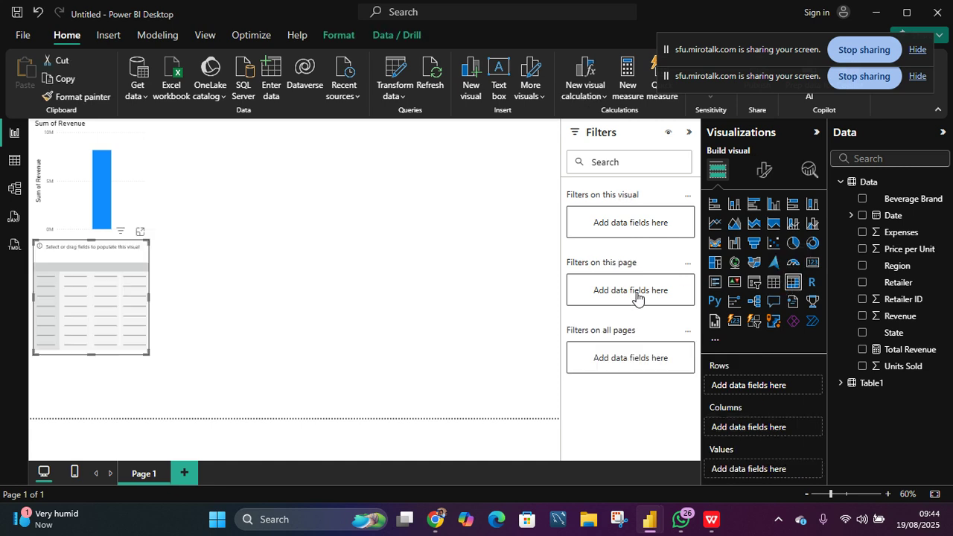
pyautogui.moveTo(67, 331); pyautogui.dragTo(471, 245)
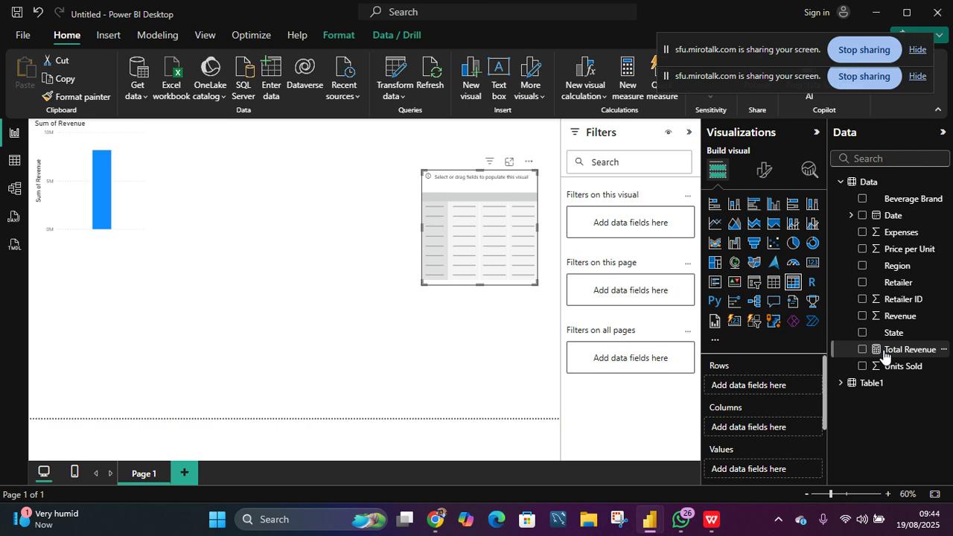
pyautogui.moveTo(882, 356); pyautogui.dragTo(513, 249)
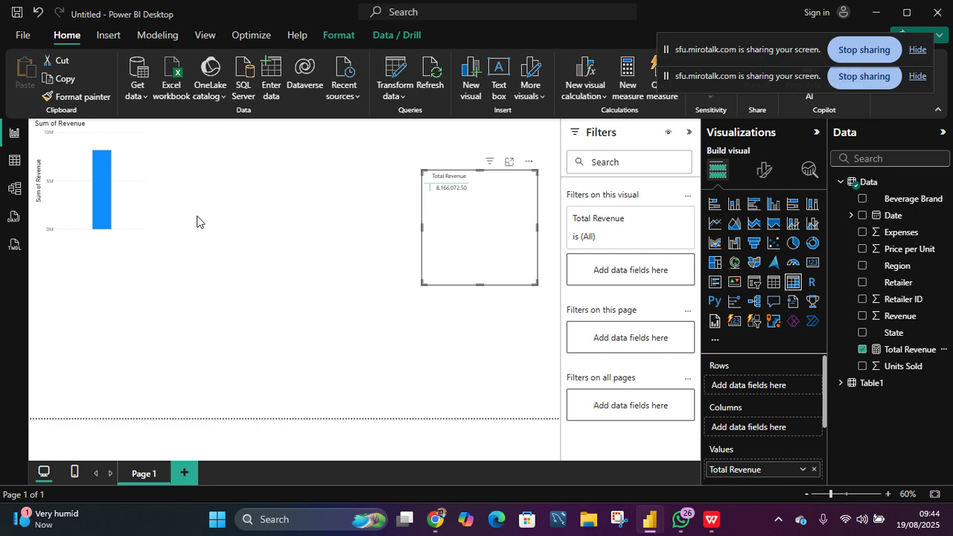
# - Add Retailer to the revenue column chart's axis and enlarge the chart slightly
pyautogui.click(122, 199)
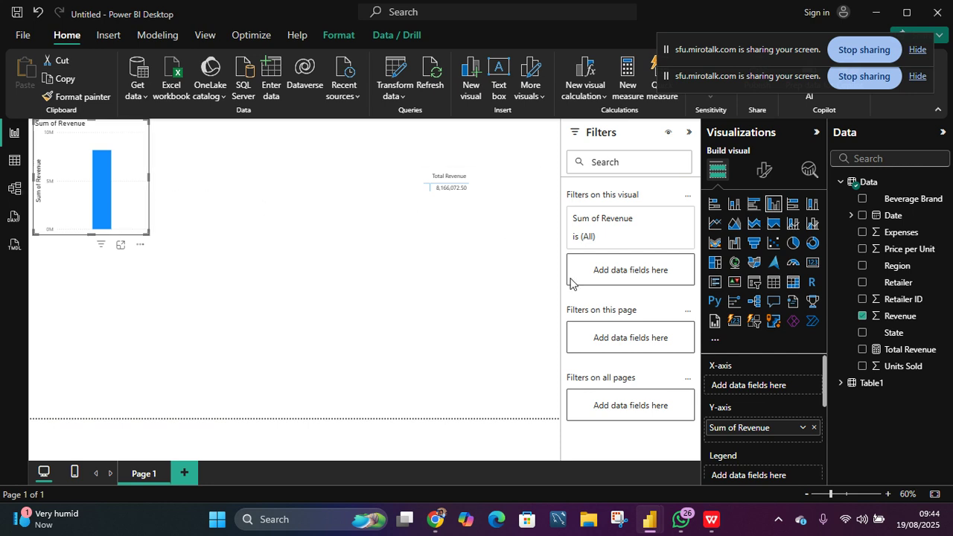
pyautogui.click(862, 283)
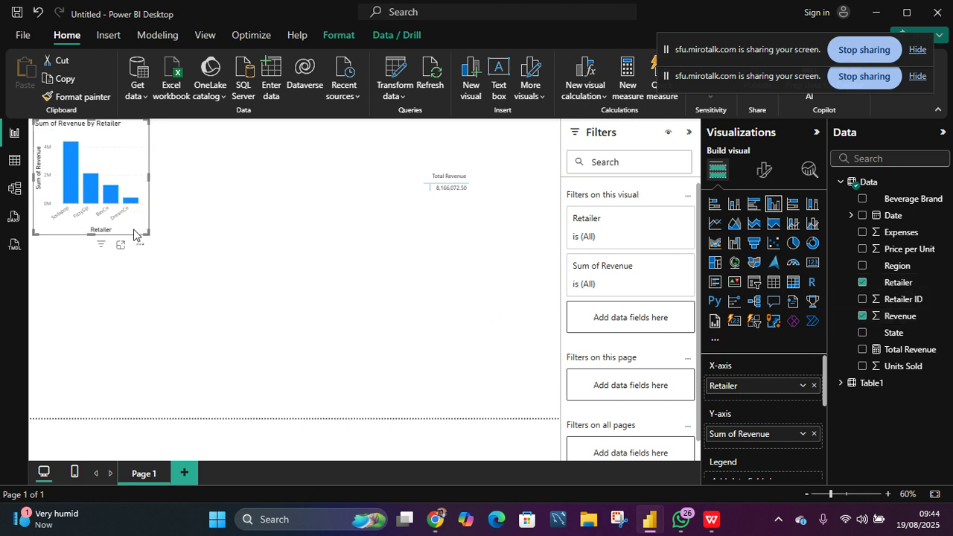
pyautogui.moveTo(134, 227); pyautogui.dragTo(140, 269)
pyautogui.moveTo(151, 232); pyautogui.dragTo(189, 217)
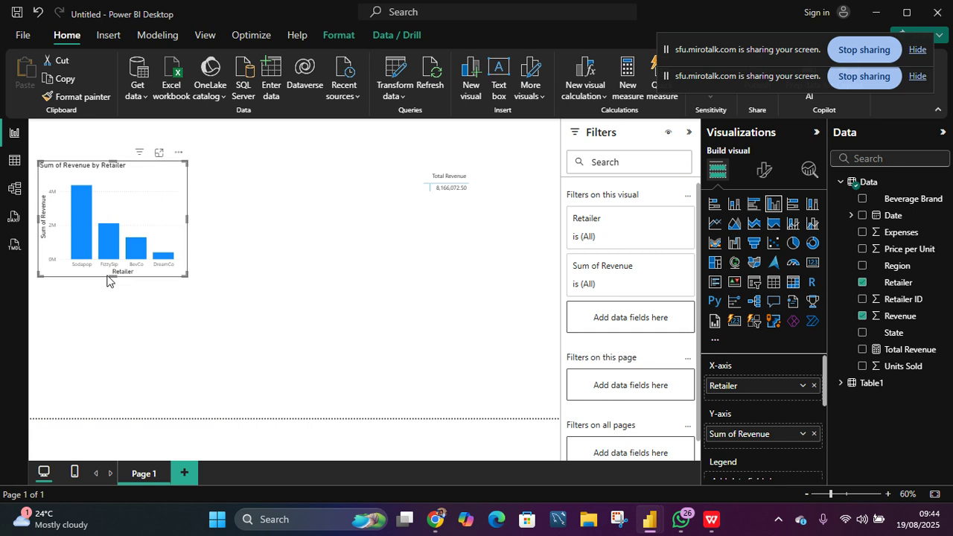
pyautogui.moveTo(112, 276)
pyautogui.mouseDown()
pyautogui.moveTo(112, 295)
pyautogui.moveTo(112, 278)
pyautogui.mouseUp()
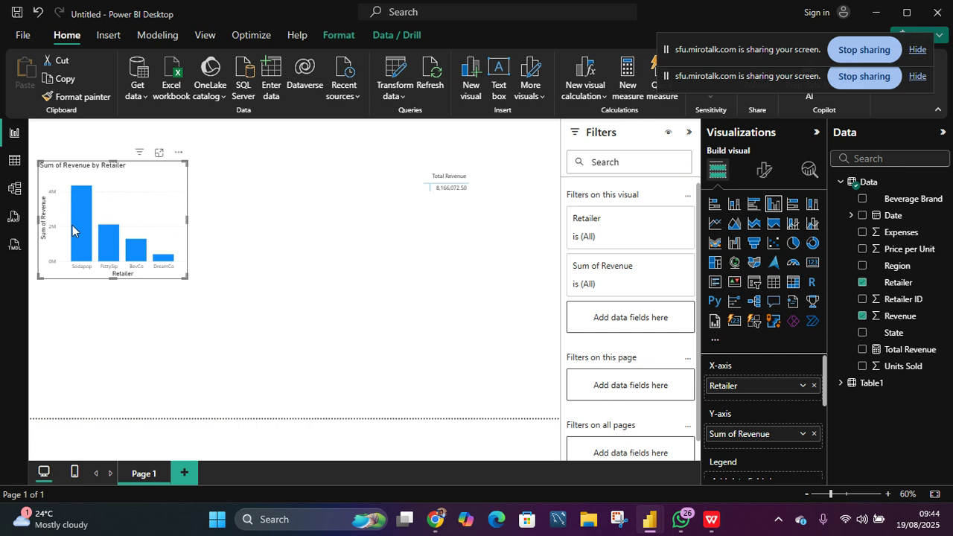
pyautogui.moveTo(106, 262)
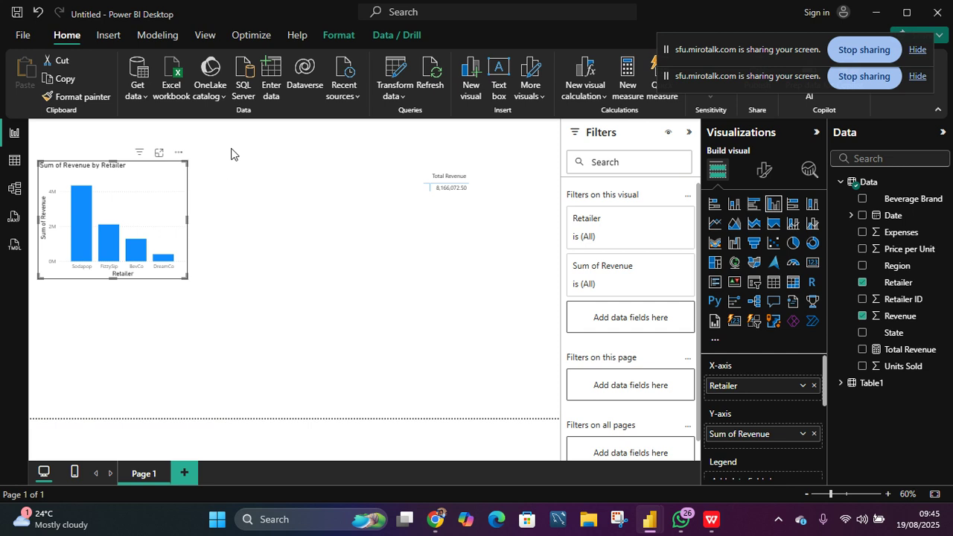
pyautogui.click(228, 171)
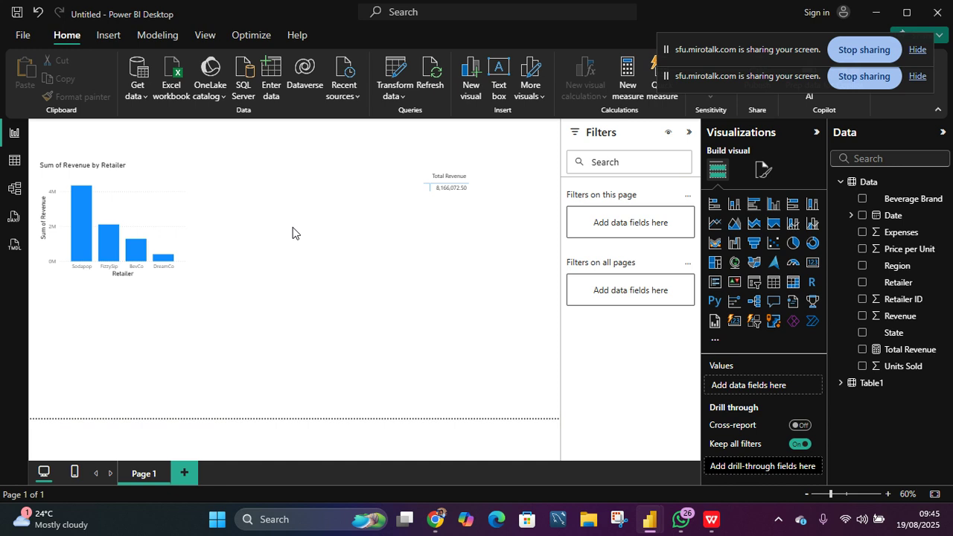
pyautogui.doubleClick(358, 192)
pyautogui.click(628, 87)
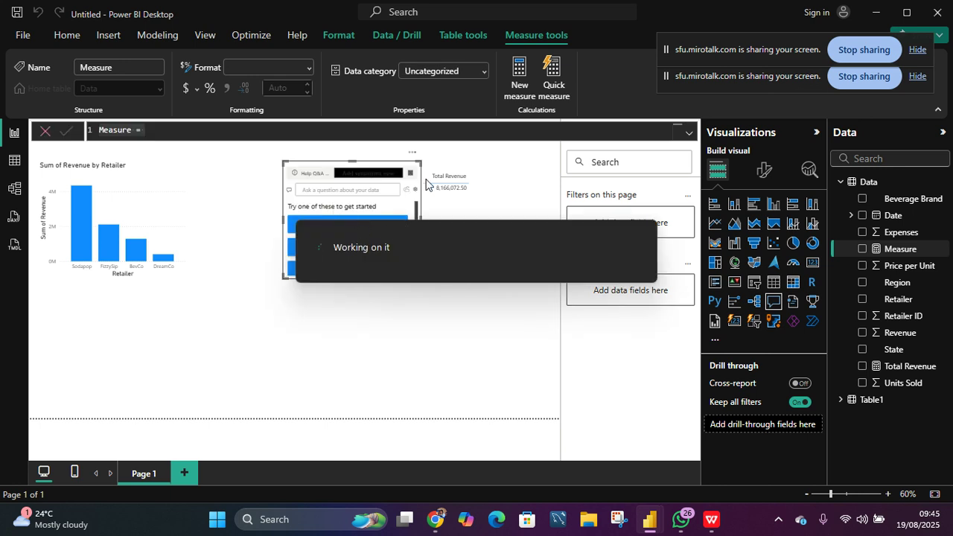
pyautogui.write('reve')
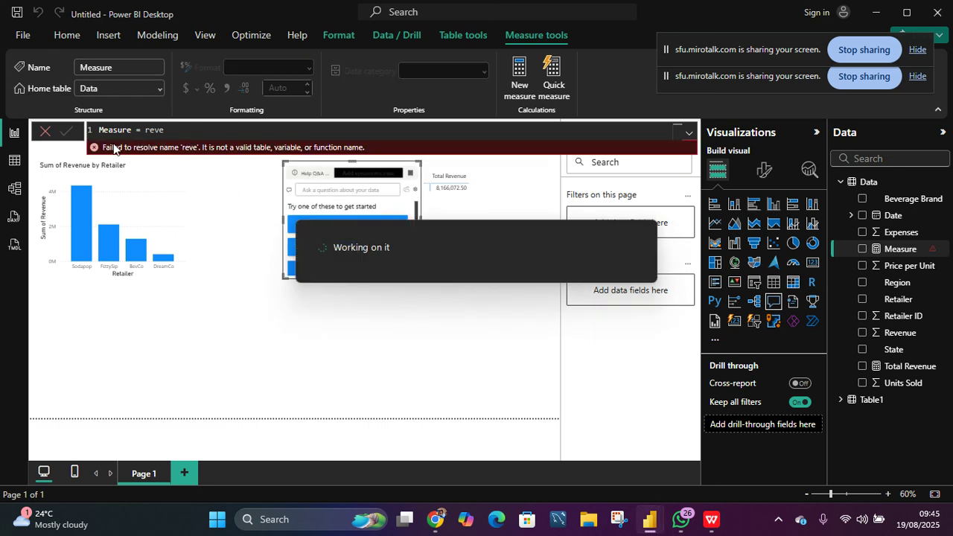
pyautogui.click(46, 133)
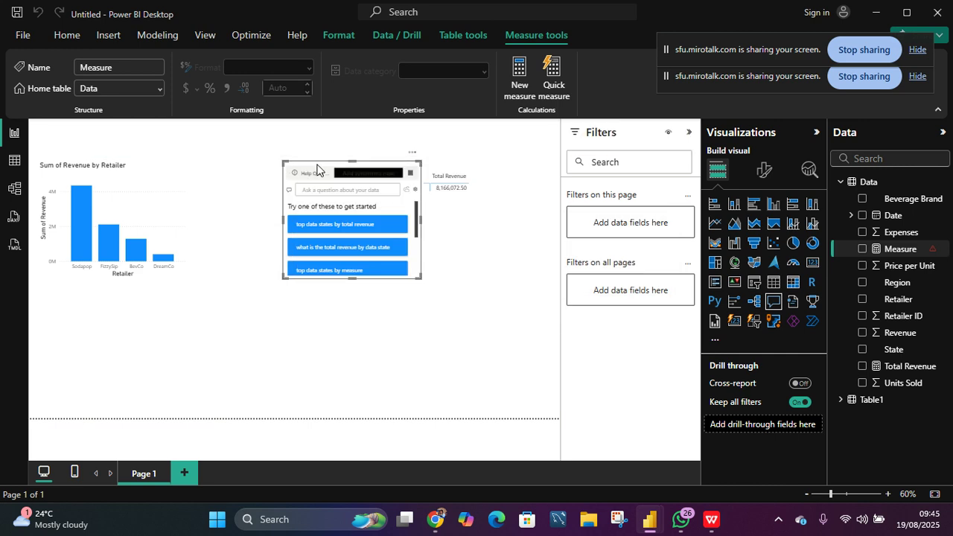
pyautogui.press('Delete')
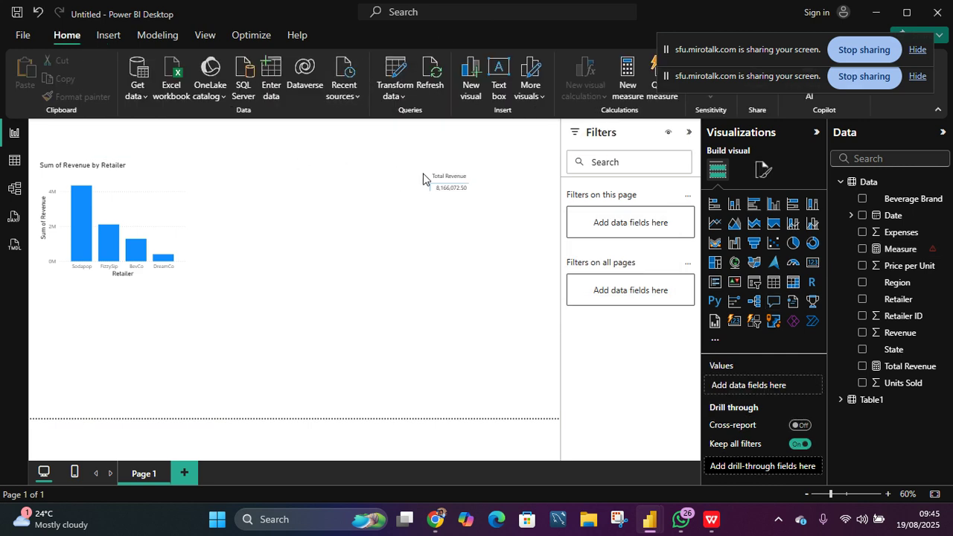
# - Delete the unfinished Measure from the Data table's model
pyautogui.click(631, 86)
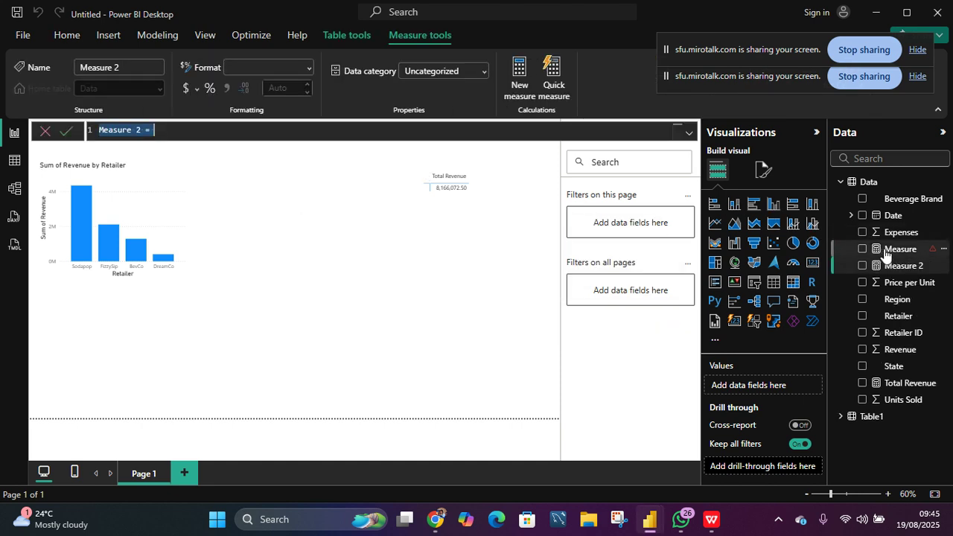
pyautogui.click(944, 254)
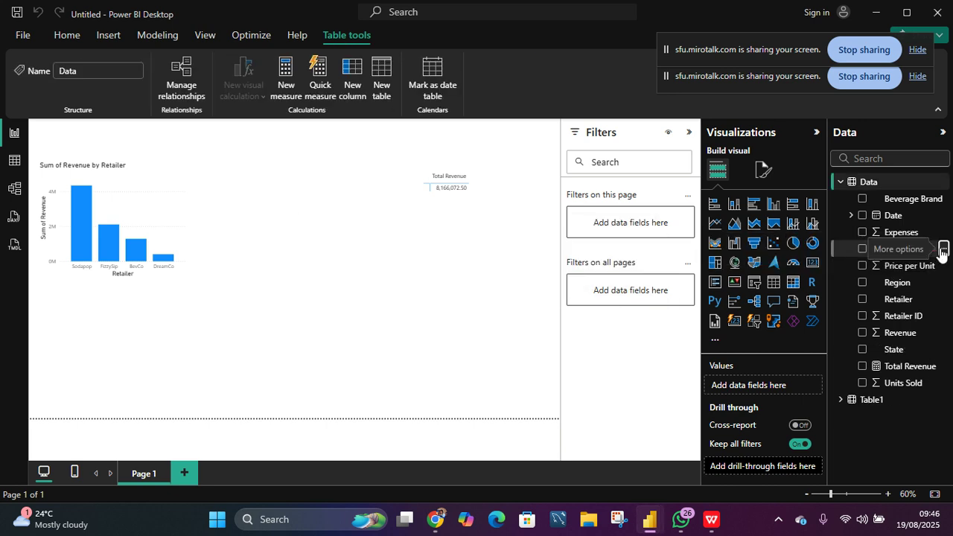
pyautogui.click(944, 254)
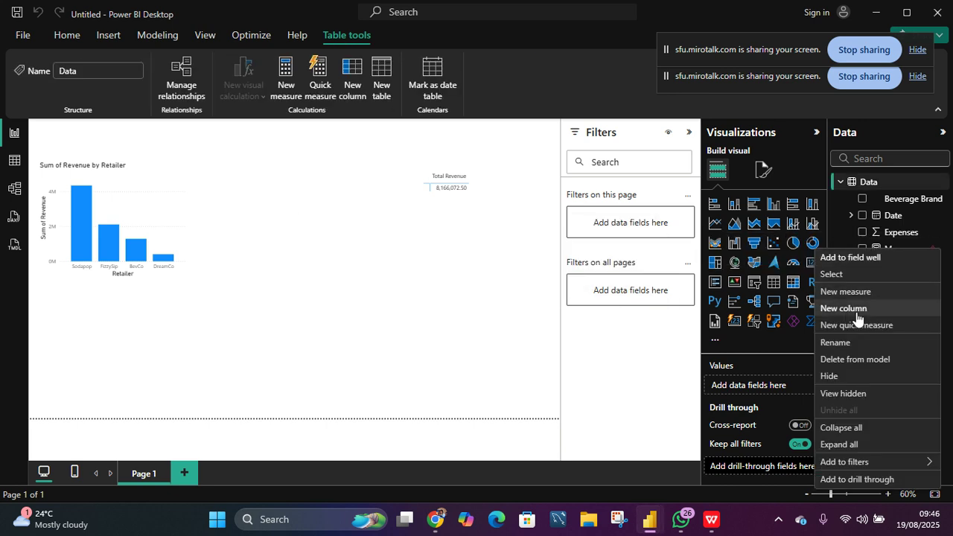
pyautogui.click(842, 361)
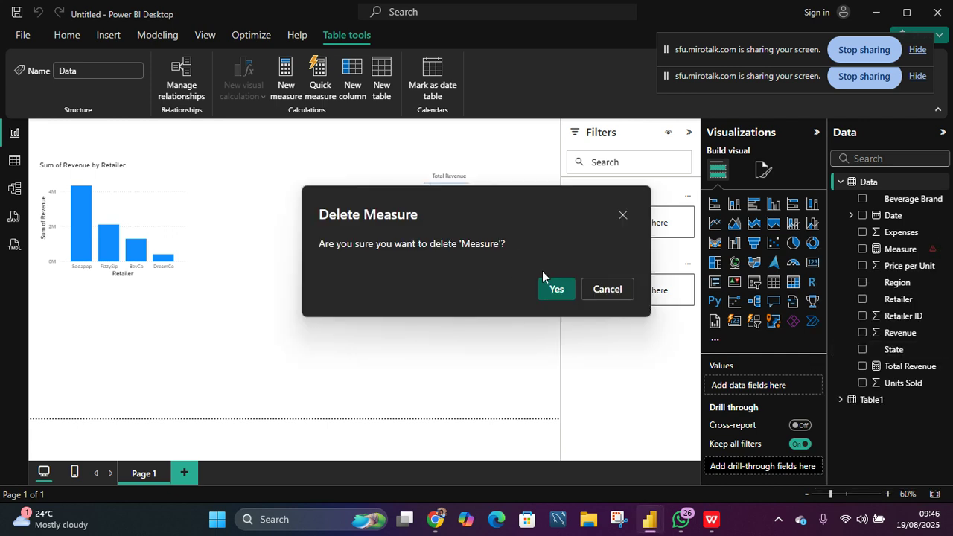
pyautogui.click(554, 289)
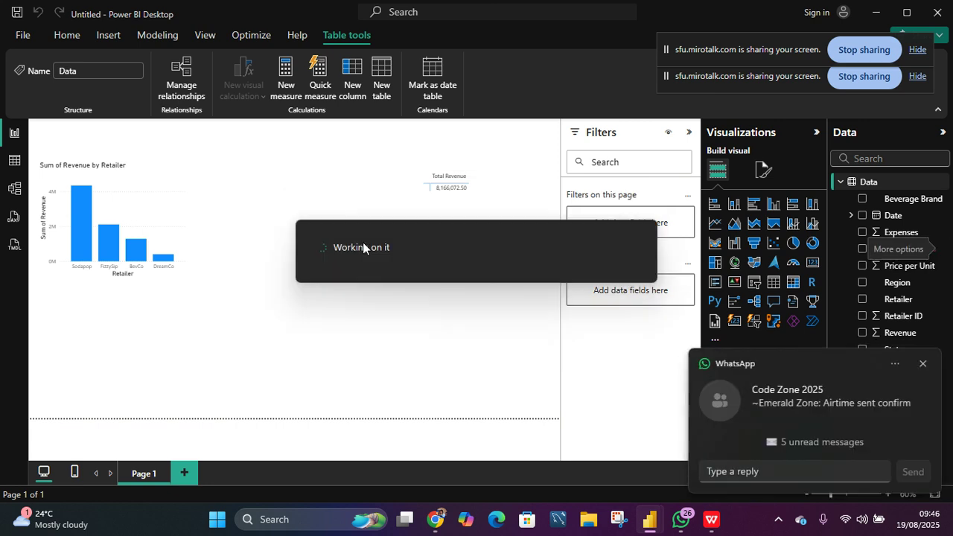
pyautogui.click(924, 364)
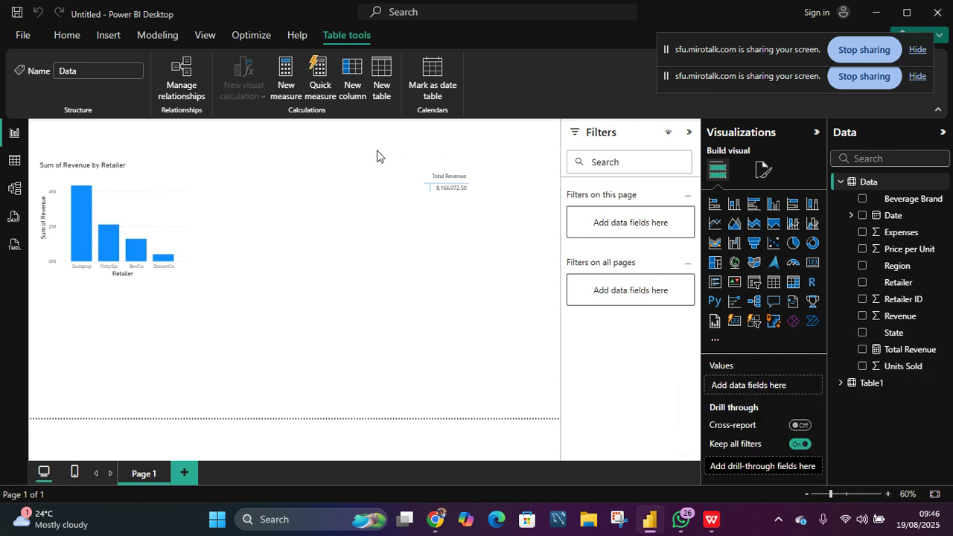
# - Create a new measure Maximum Revenue = MAX(Data[Revenue]) and commit it
pyautogui.click(289, 84)
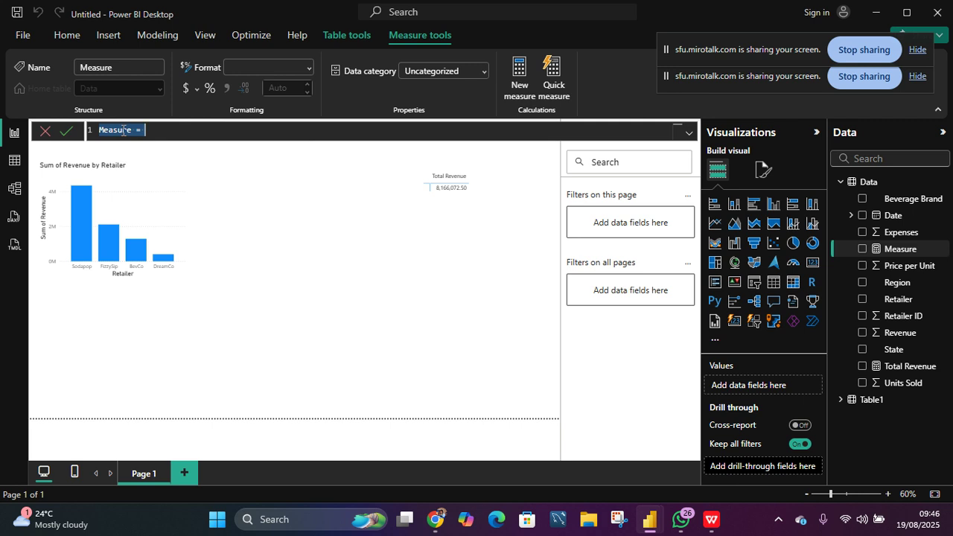
pyautogui.write('Maximum')
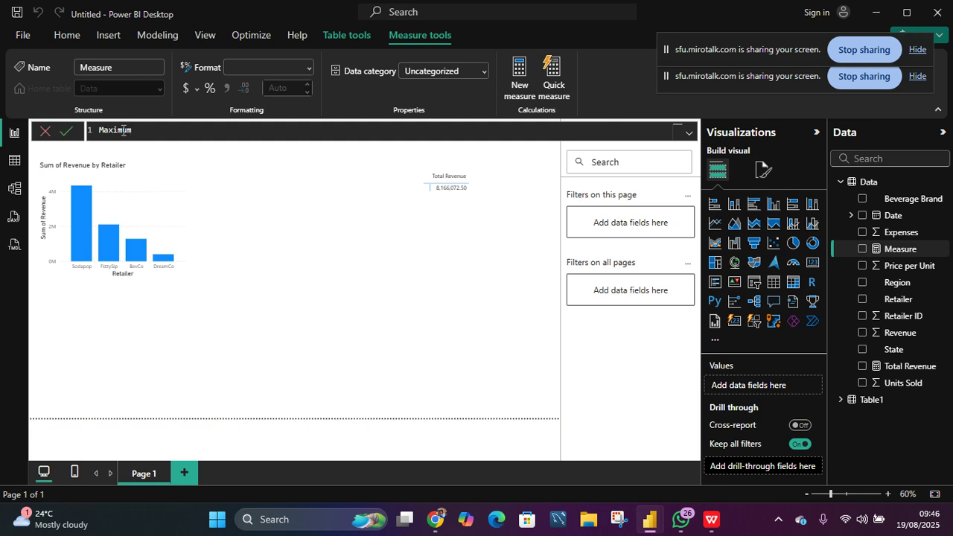
pyautogui.write(' Revenue = max')
pyautogui.press('BackSpace')
pyautogui.press('BackSpace')
pyautogui.press('BackSpace')
pyautogui.write('mAX')
pyautogui.press('BackSpace')
pyautogui.press('BackSpace')
pyautogui.press('BackSpace')
pyautogui.write('MAX')
pyautogui.press('Return')
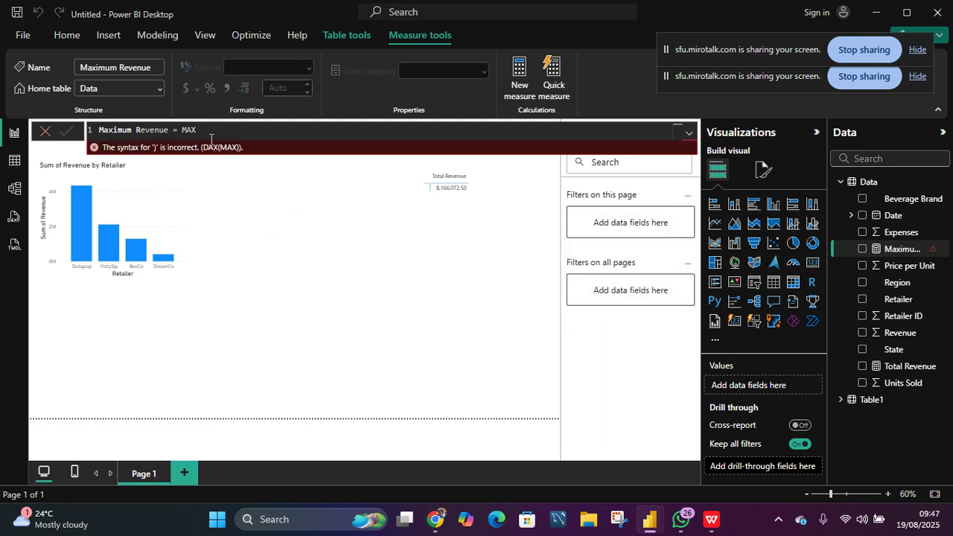
pyautogui.click(209, 131)
pyautogui.press('BackSpace')
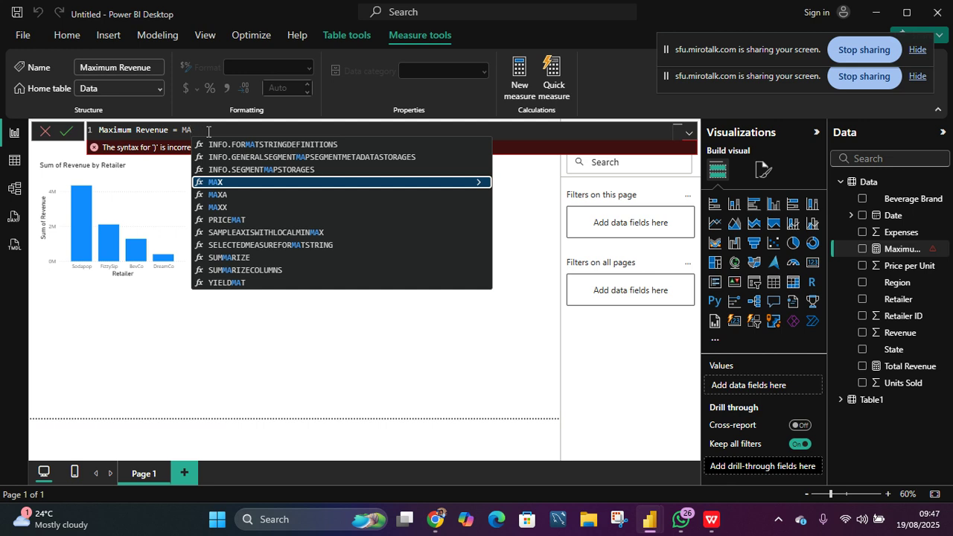
pyautogui.press('Tab')
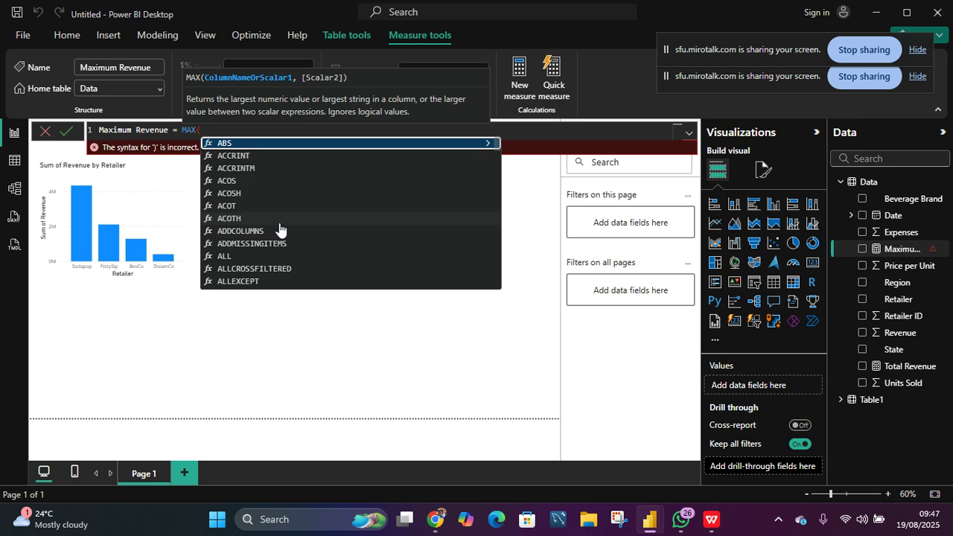
pyautogui.write('RE')
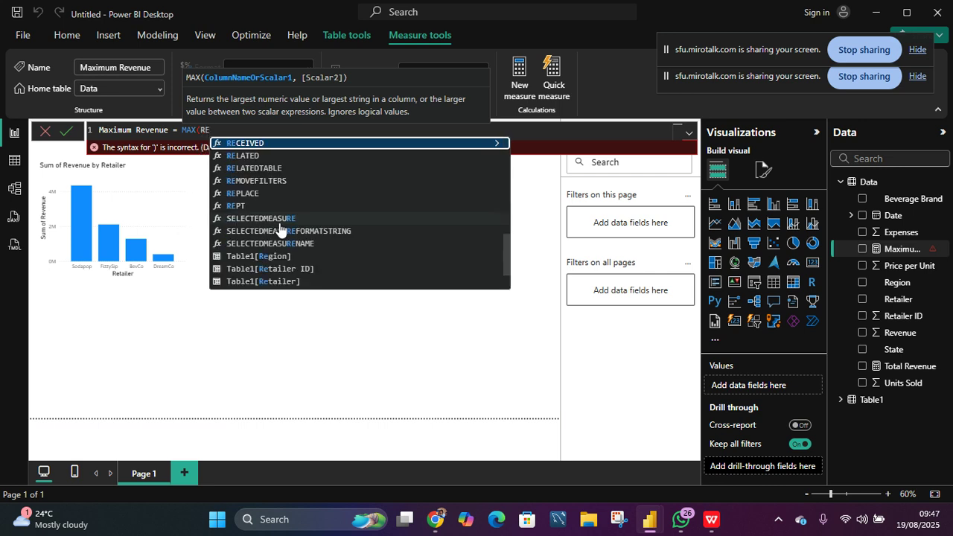
pyautogui.write('VE')
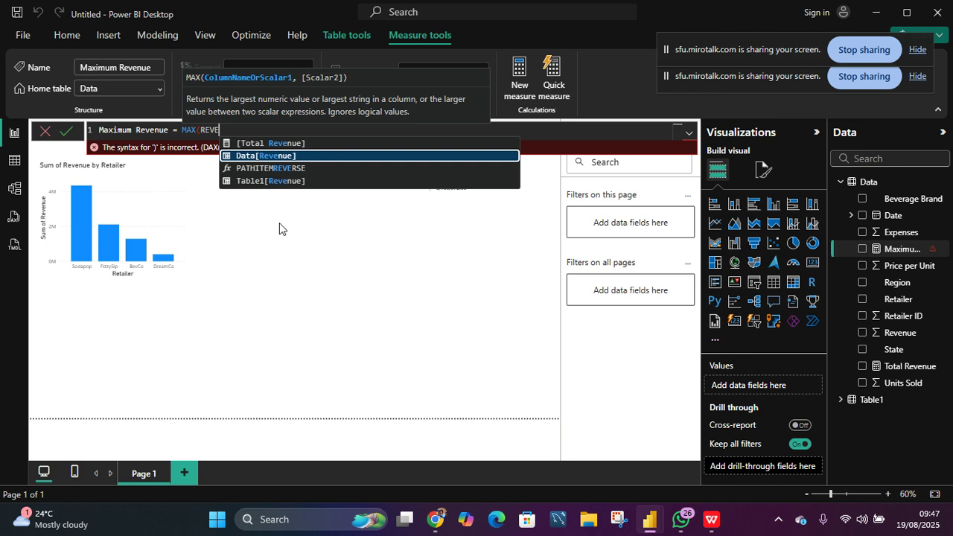
pyautogui.press('Tab')
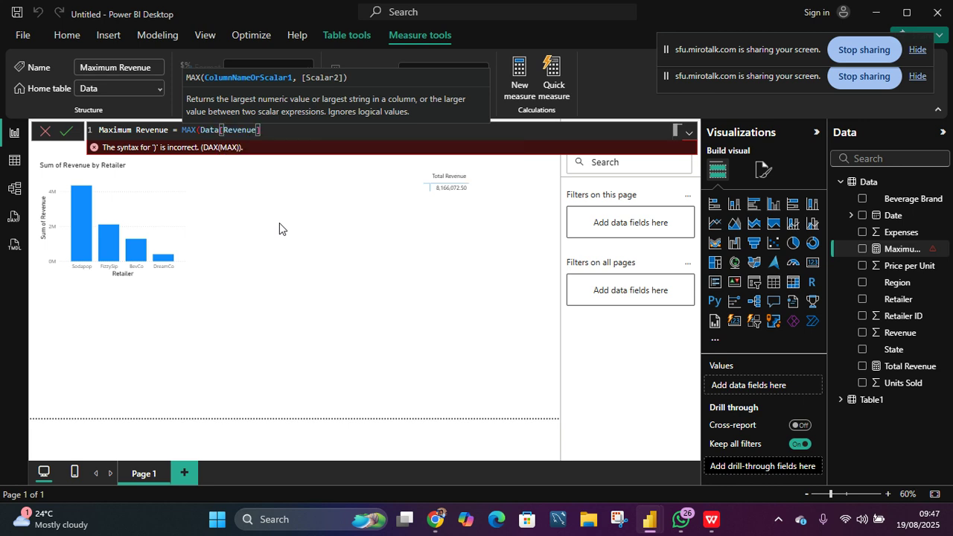
pyautogui.write(')')
pyautogui.press('Return')
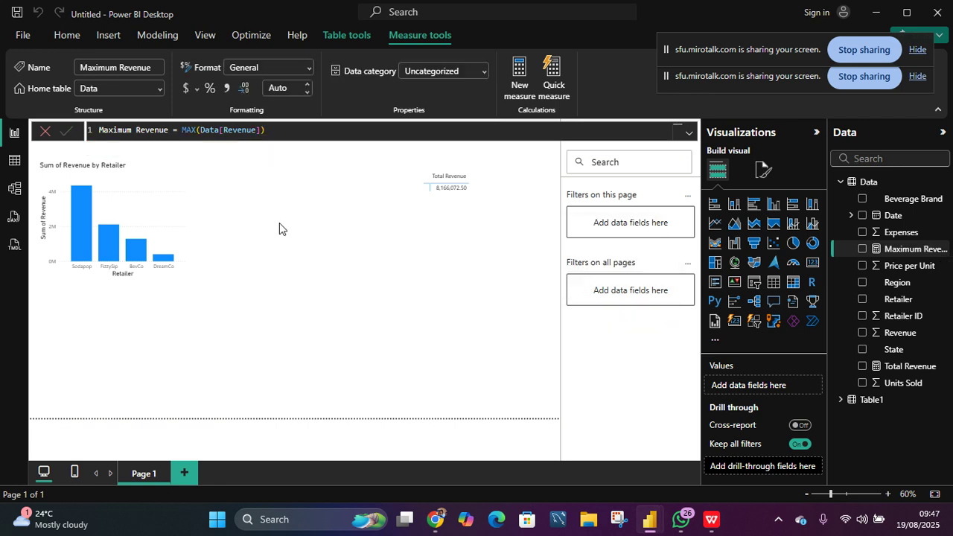
# - Add the Maximum Revenue measure to the matrix visual next to Total Revenue
pyautogui.click(459, 204)
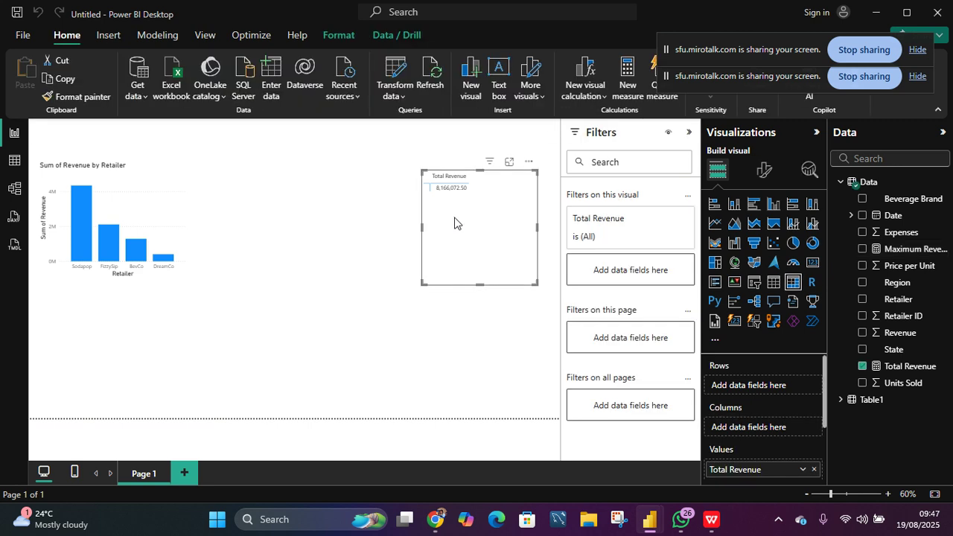
pyautogui.moveTo(893, 249); pyautogui.dragTo(485, 226)
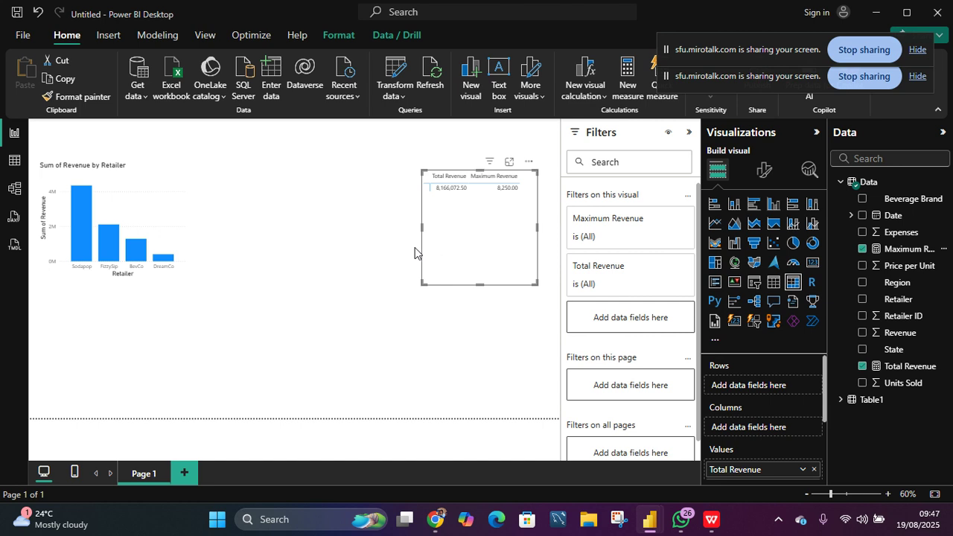
# - Inspect the Data table and its Beverage Brand filter list in table view, then return to the report
pyautogui.click(15, 162)
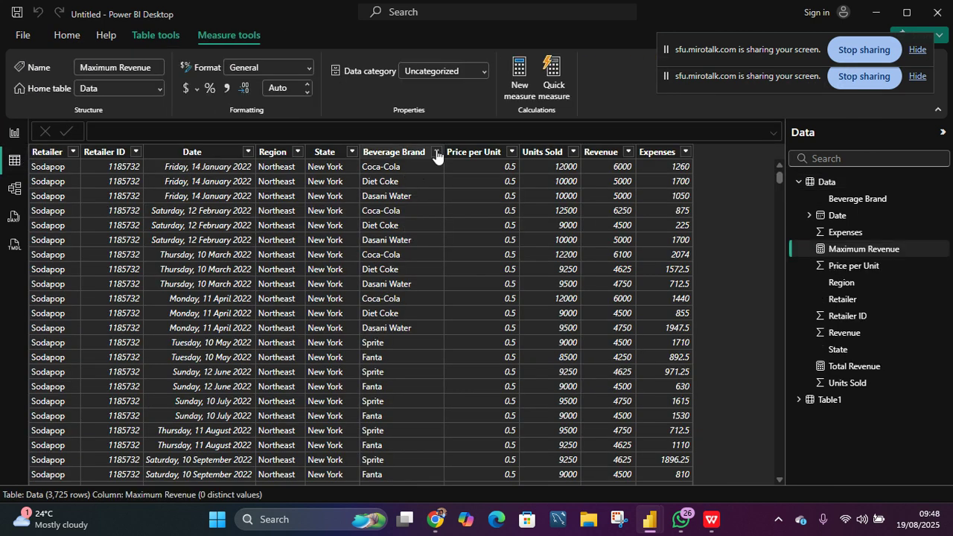
pyautogui.click(436, 152)
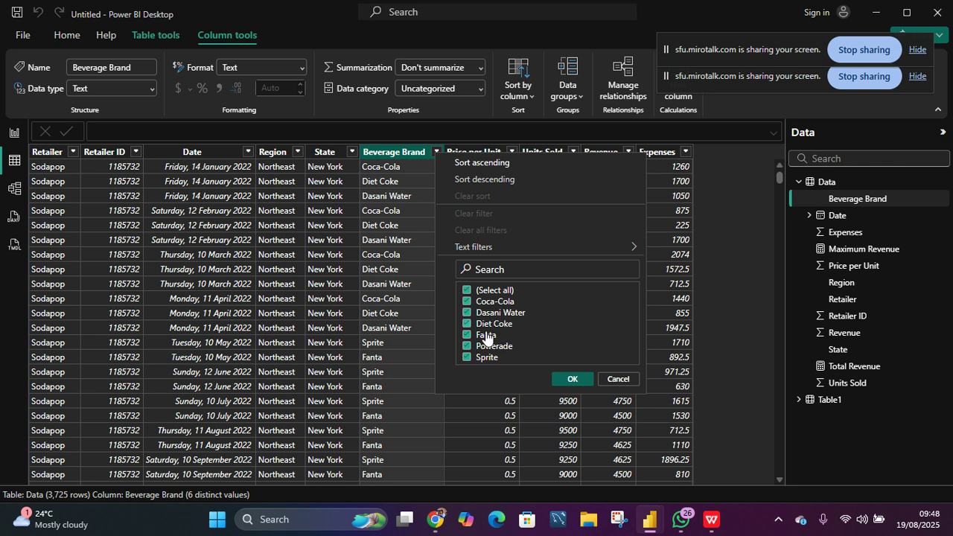
pyautogui.click(615, 379)
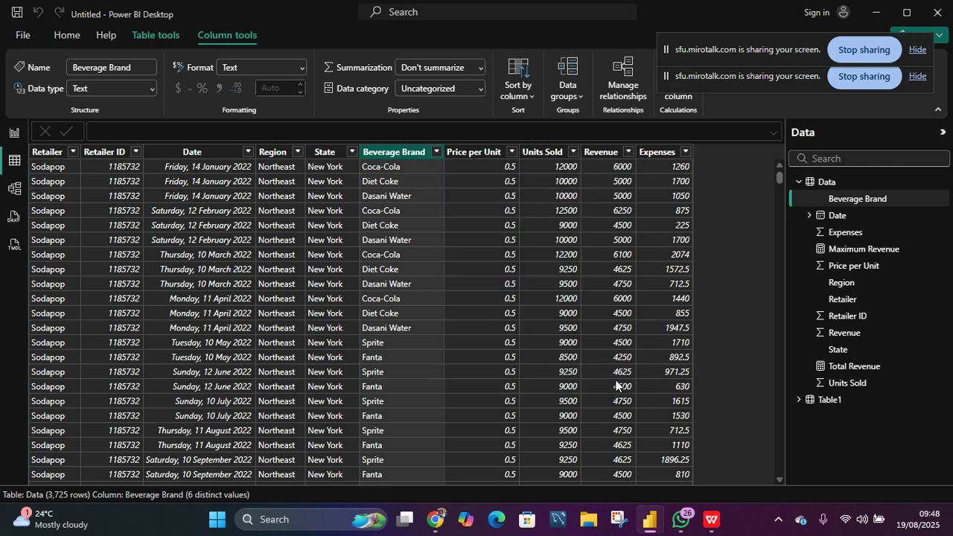
pyautogui.click(11, 137)
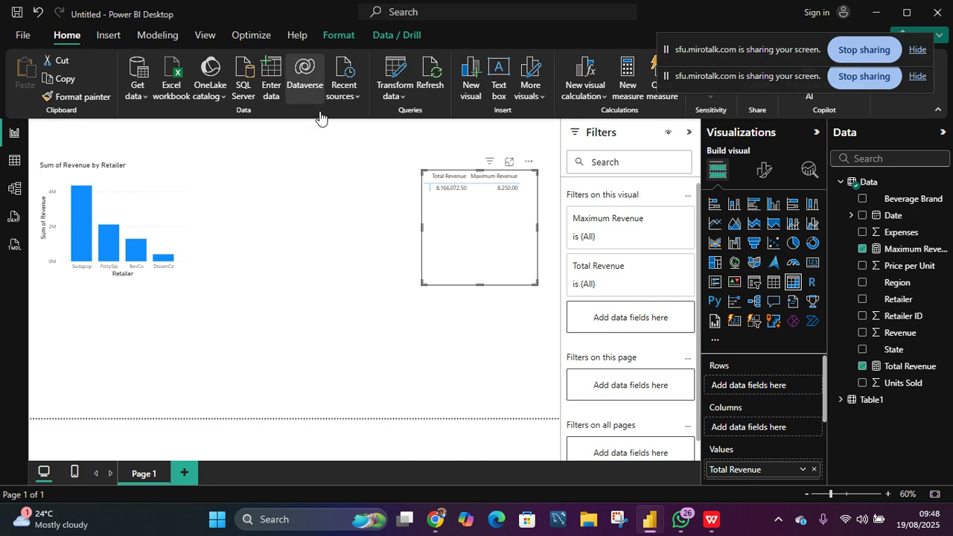
# - Create a new measure Unique Brand = DISTINCTCOUNT(Data[Beverage Brand]) and commit it
pyautogui.click(297, 191)
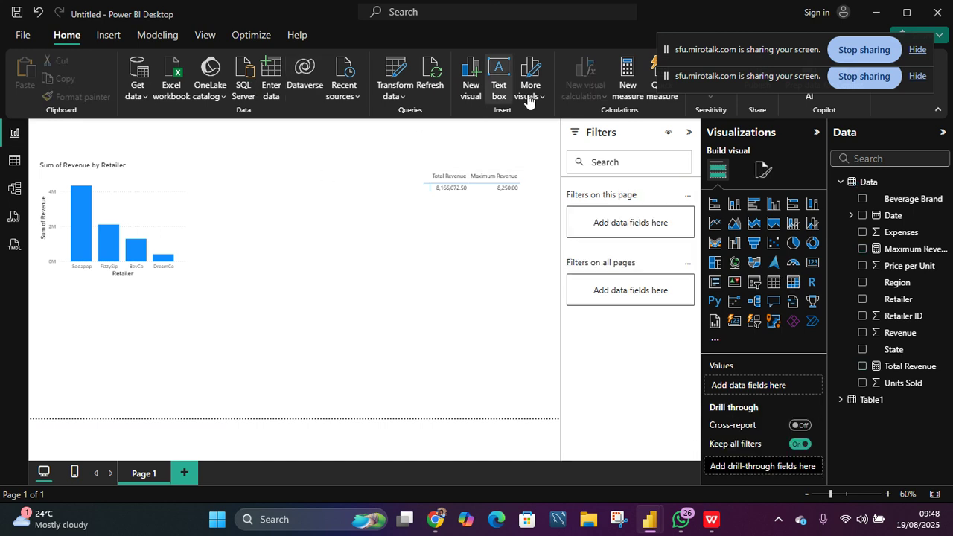
pyautogui.click(626, 85)
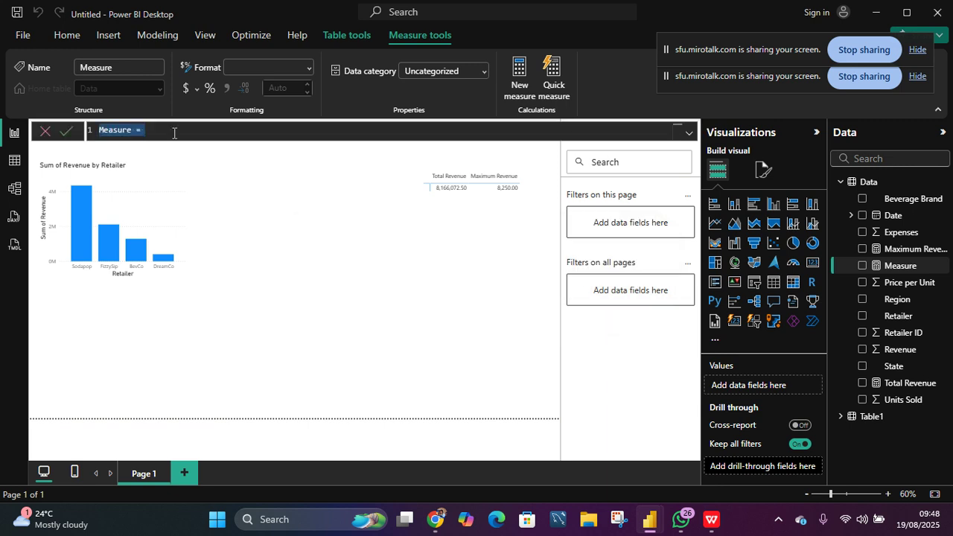
pyautogui.write('Un')
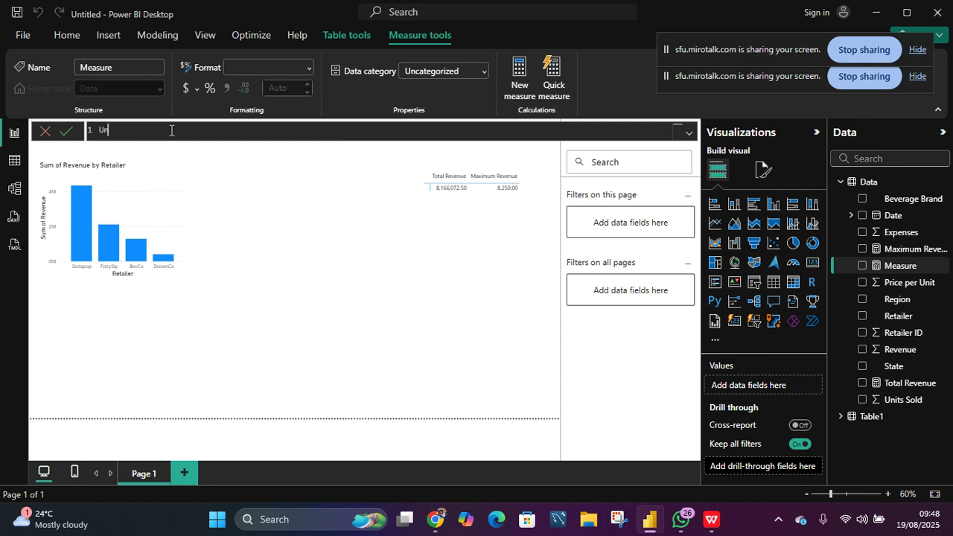
pyautogui.write('ique Brand =')
pyautogui.write('dist')
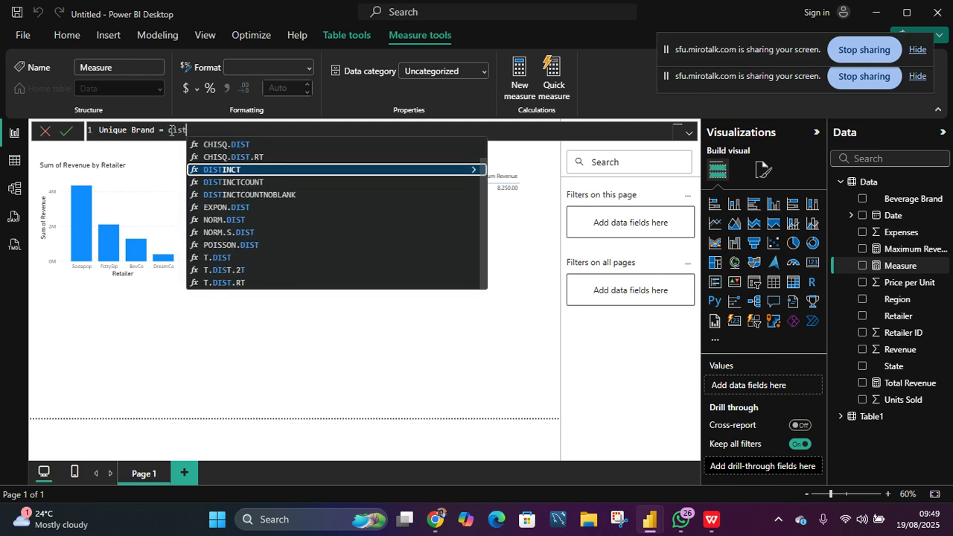
pyautogui.press('Down')
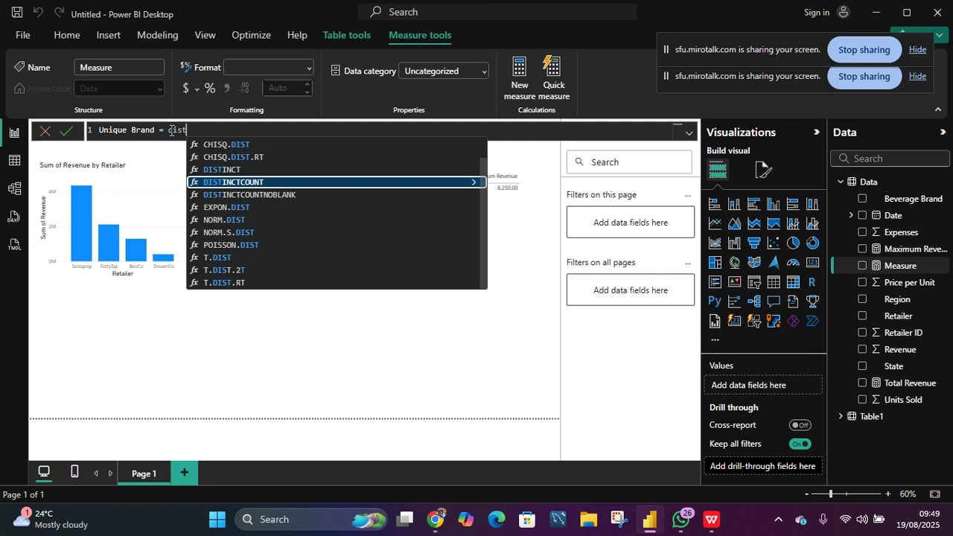
pyautogui.press('Tab')
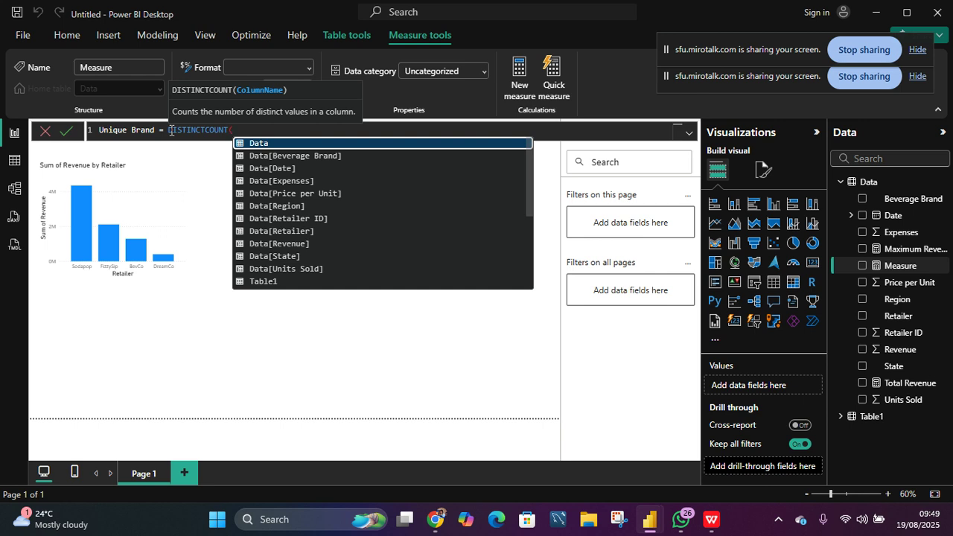
pyautogui.press('Down')
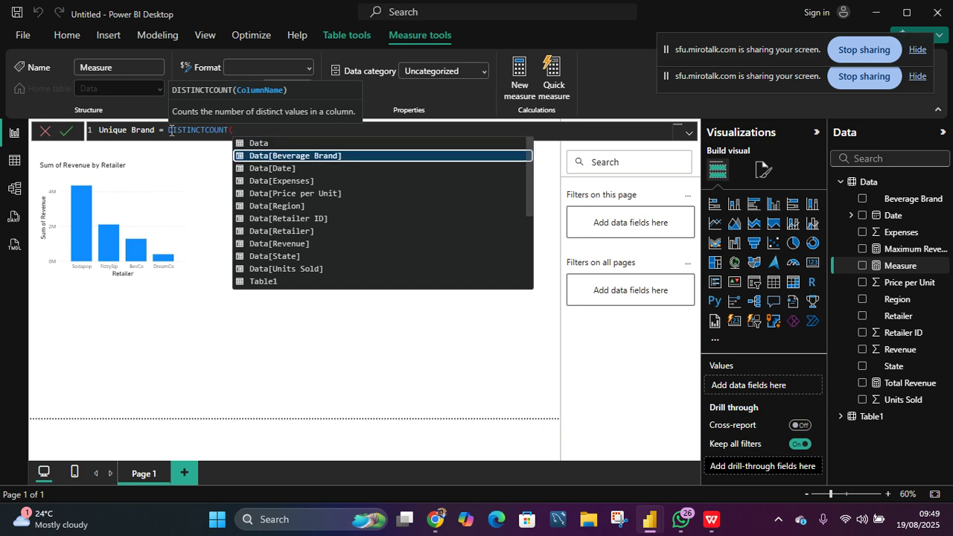
pyautogui.press('Tab')
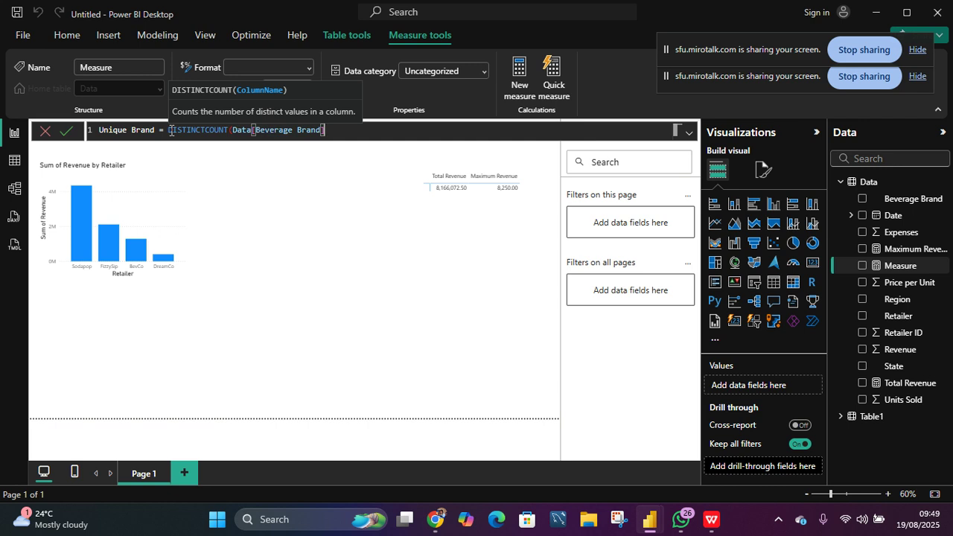
pyautogui.press('Return')
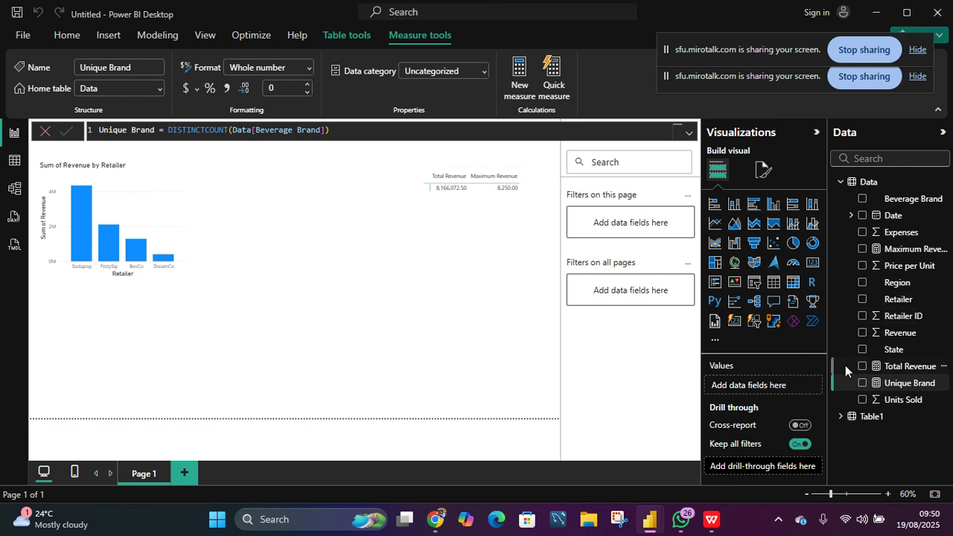
# - Add the Unique Brand measure to the matrix visual, then move and widen the matrix so all three columns fit
pyautogui.moveTo(884, 383); pyautogui.dragTo(494, 260)
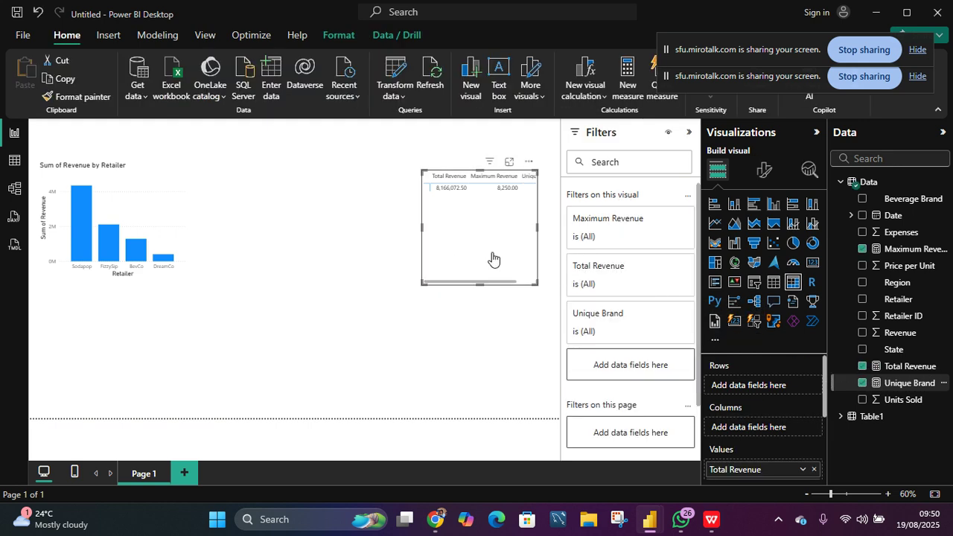
pyautogui.moveTo(536, 225); pyautogui.dragTo(549, 226)
pyautogui.moveTo(489, 253); pyautogui.dragTo(437, 265)
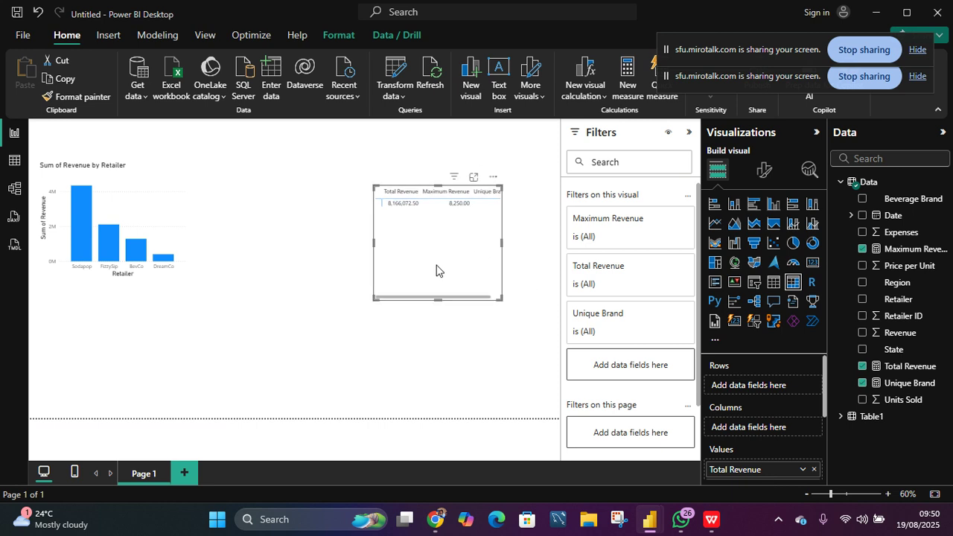
pyautogui.moveTo(499, 238); pyautogui.dragTo(525, 237)
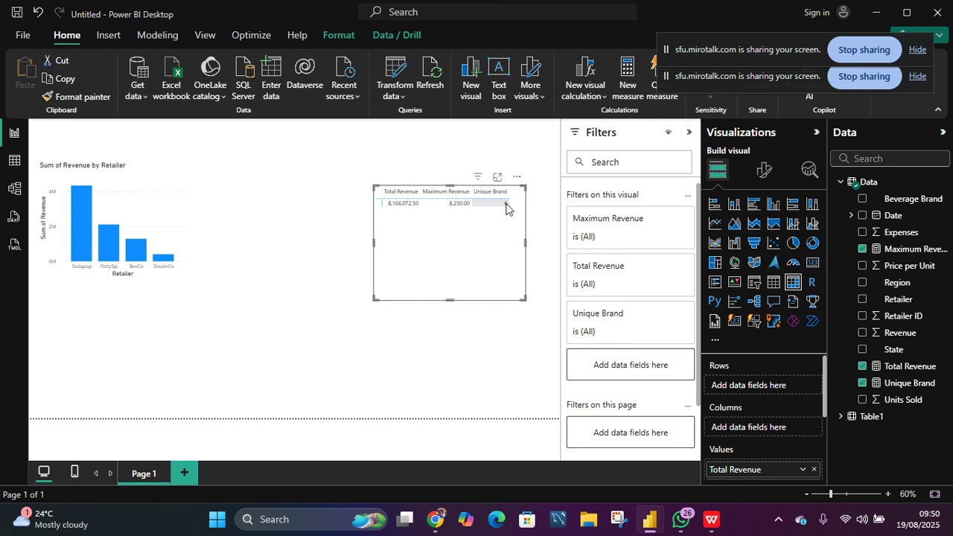
# - Examine the Beverage Brand column's values in table view, then return to the report
pyautogui.click(15, 161)
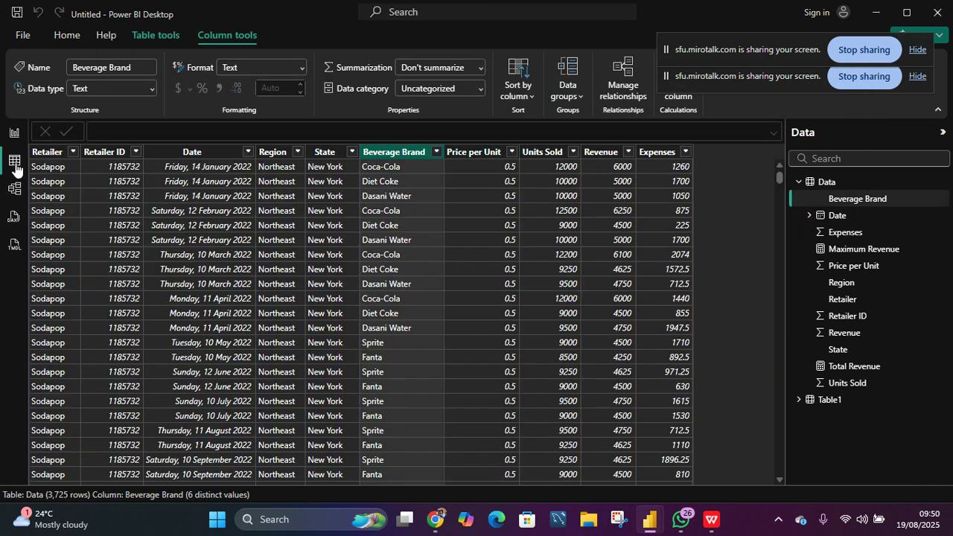
pyautogui.click(437, 152)
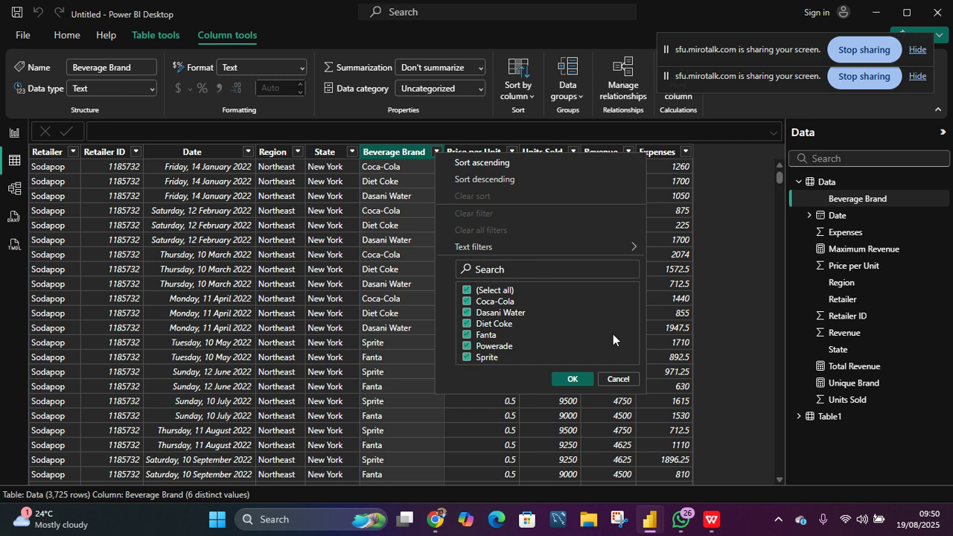
pyautogui.click(616, 381)
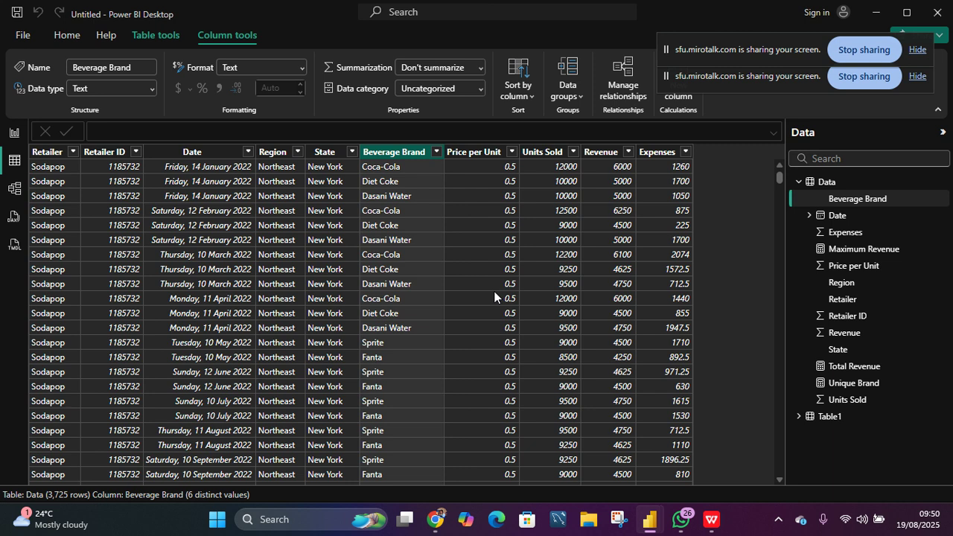
pyautogui.click(12, 134)
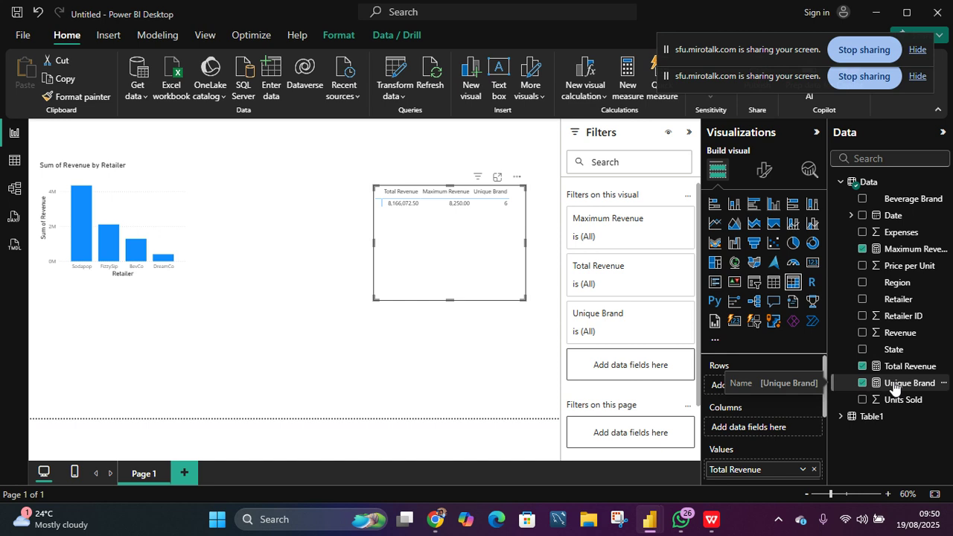
# - Add a second line to the Unique Brand measure with the comment // These are the unique brands we sell
pyautogui.click(458, 370)
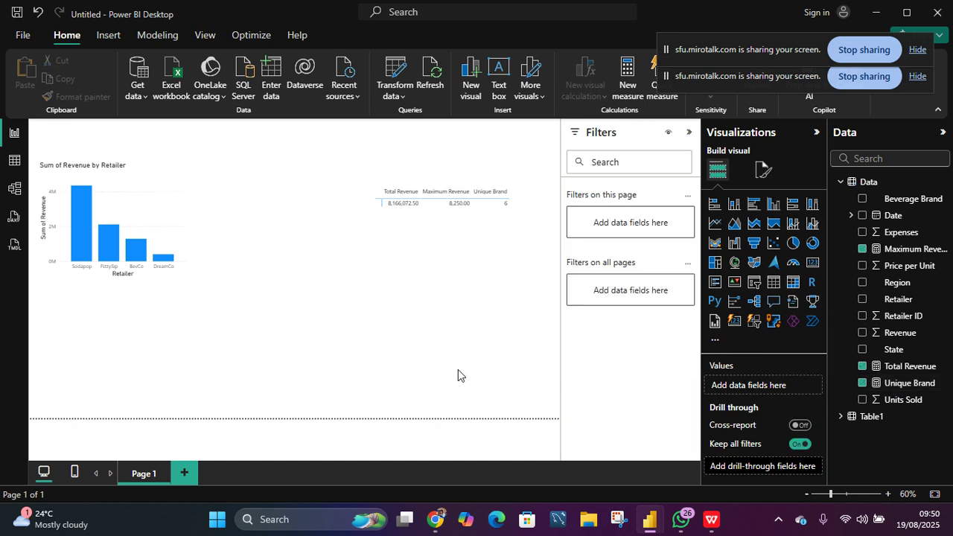
pyautogui.click(886, 382)
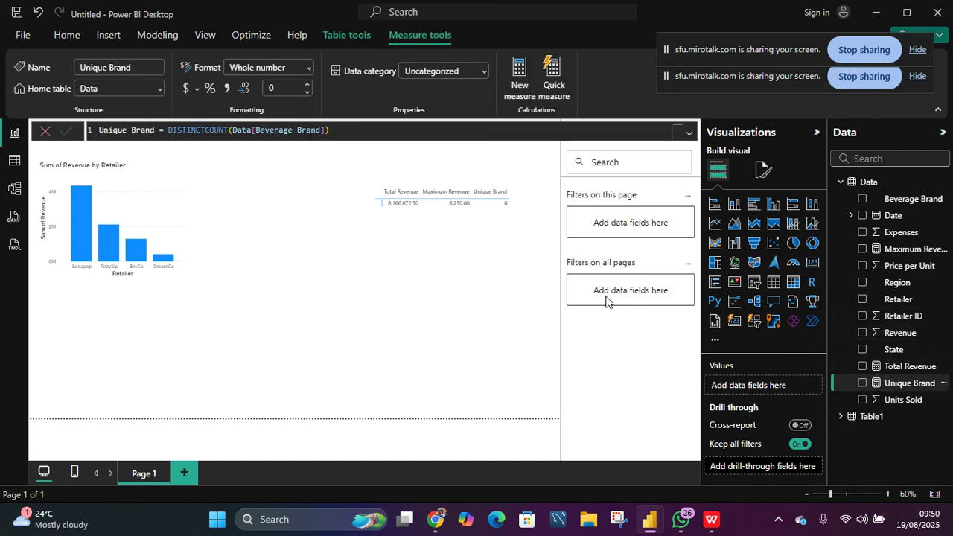
pyautogui.click(336, 130)
pyautogui.hotkey('shift', 'Return')
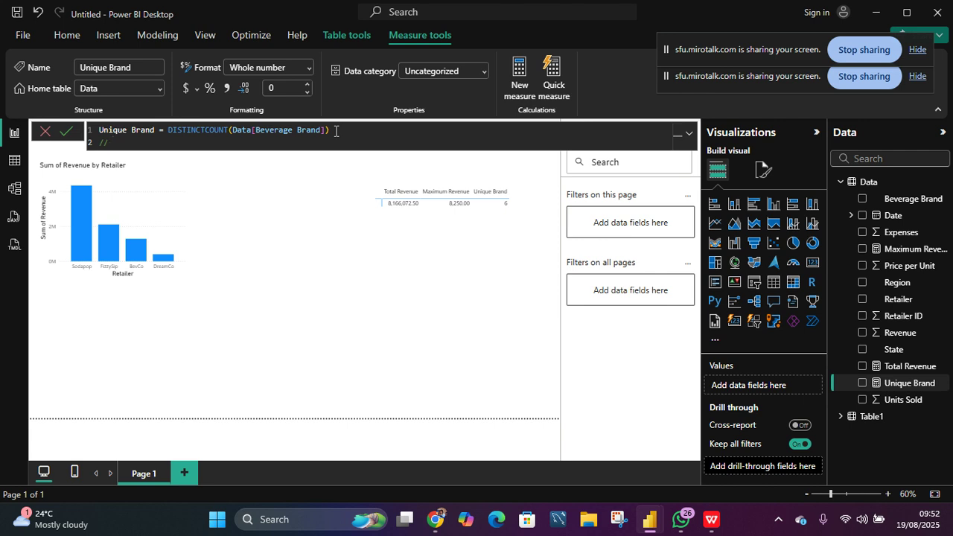
pyautogui.write('These are the unique brands we sell')
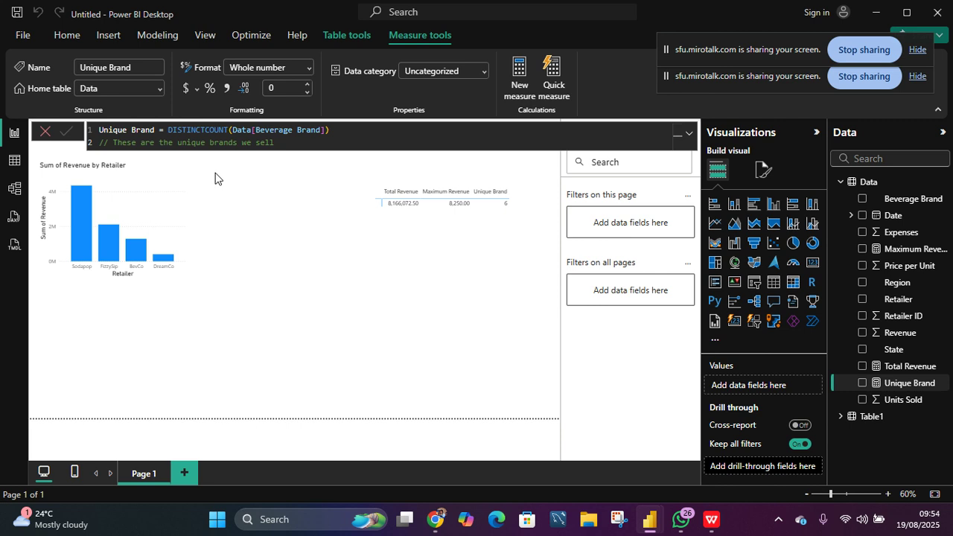
# - Create a new measure Profit = SUM(Data[Revenue])-SUM(Data[Expenses]) and commit it
pyautogui.click(519, 78)
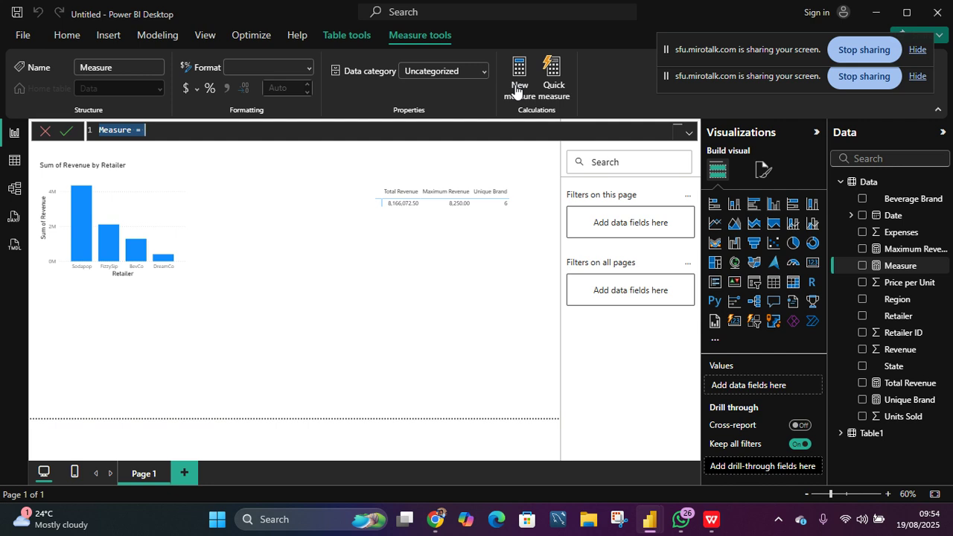
pyautogui.press('BackSpace')
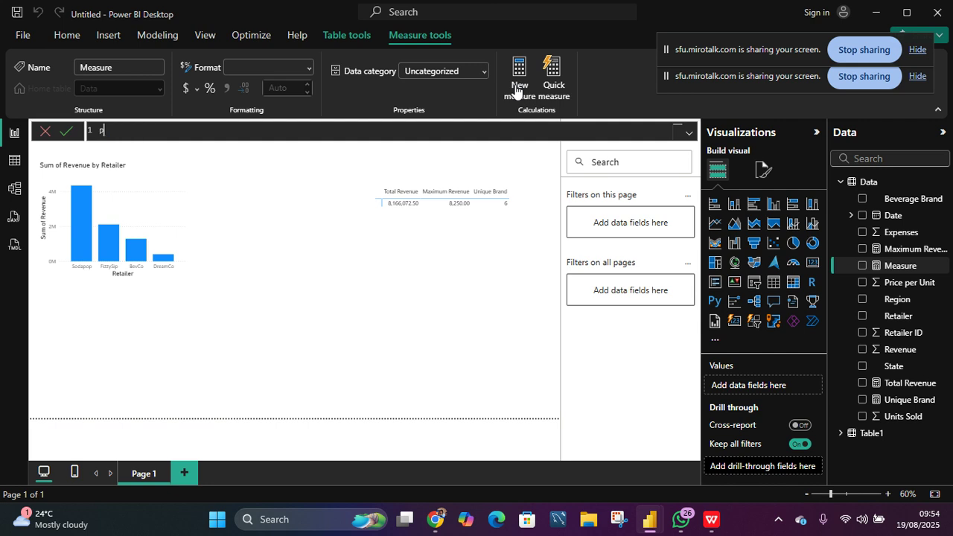
pyautogui.write('Profit =')
pyautogui.write('sum')
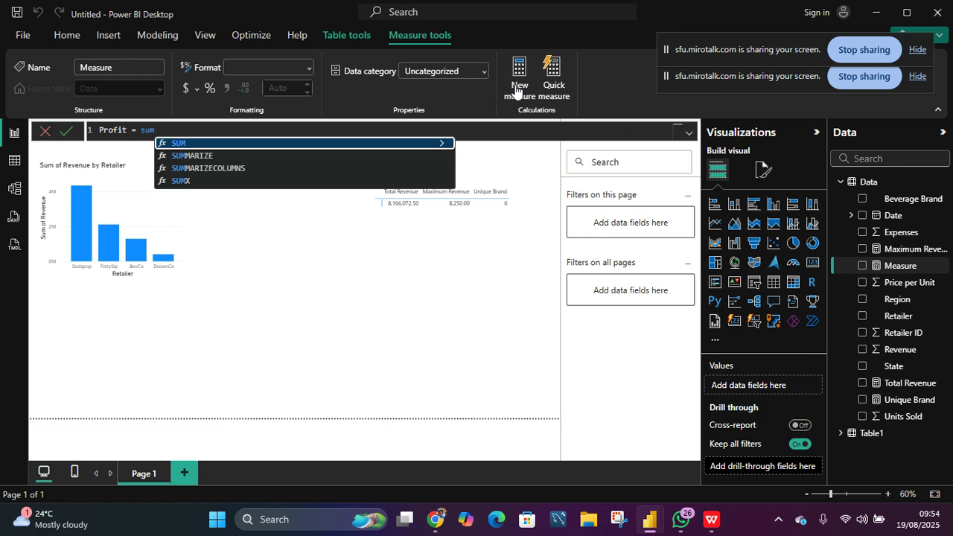
pyautogui.press('Tab')
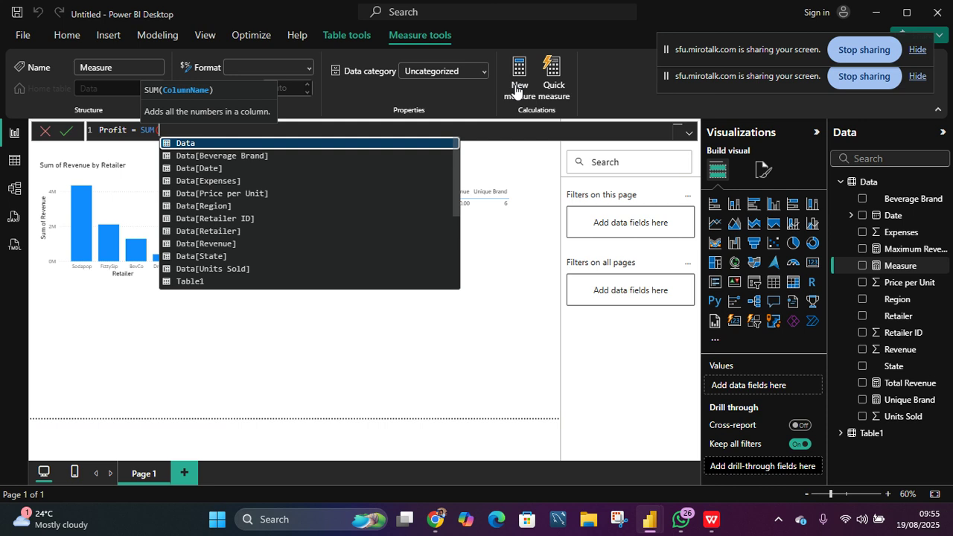
pyautogui.write('rev')
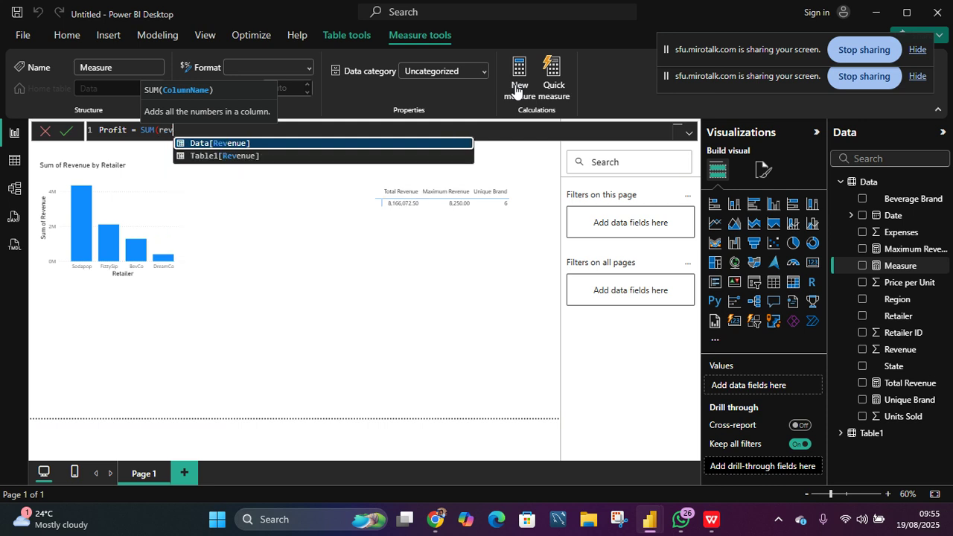
pyautogui.press('Tab')
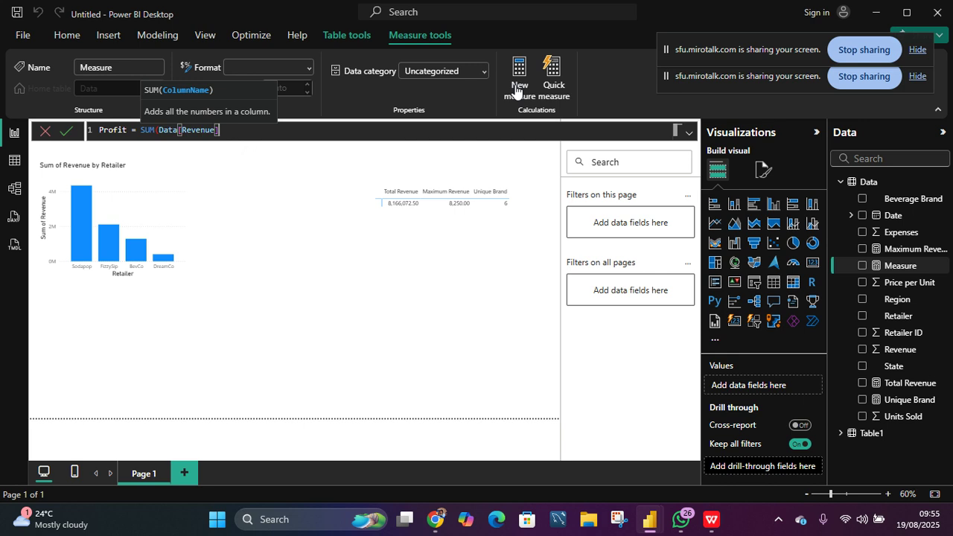
pyautogui.write(')')
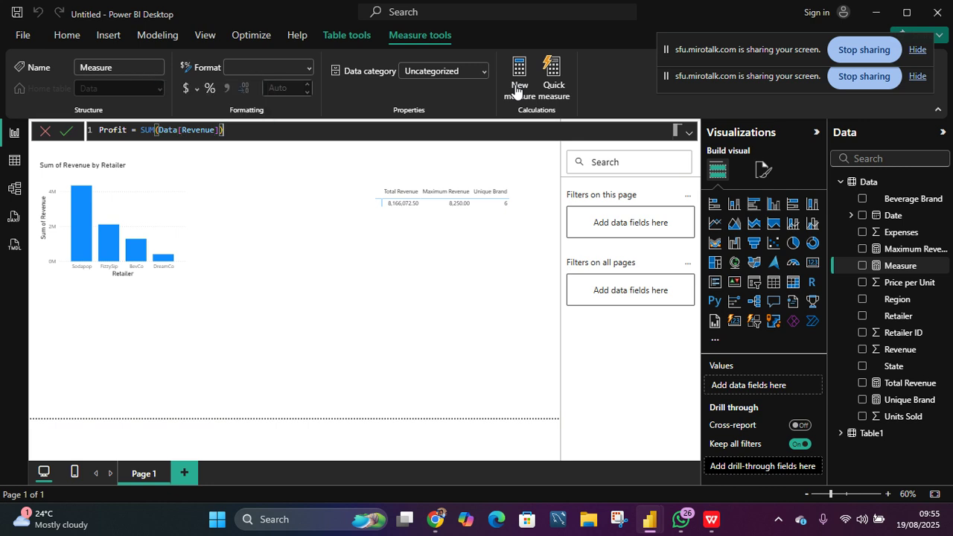
pyautogui.write('-sum')
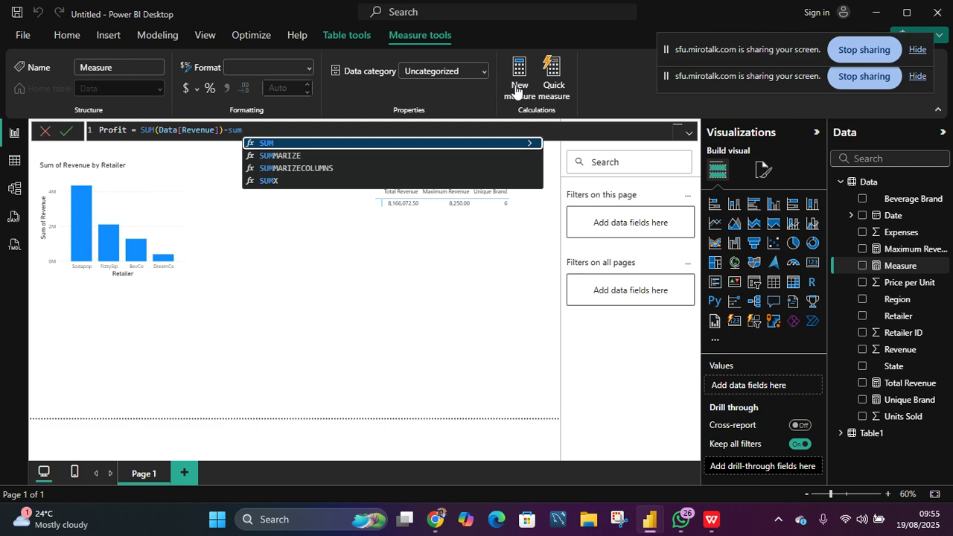
pyautogui.press('Tab')
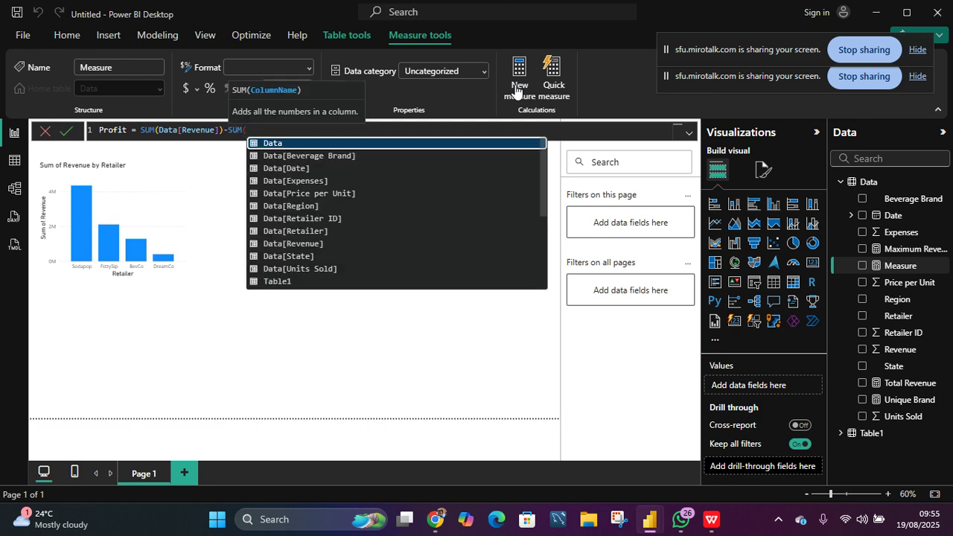
pyautogui.write('exp')
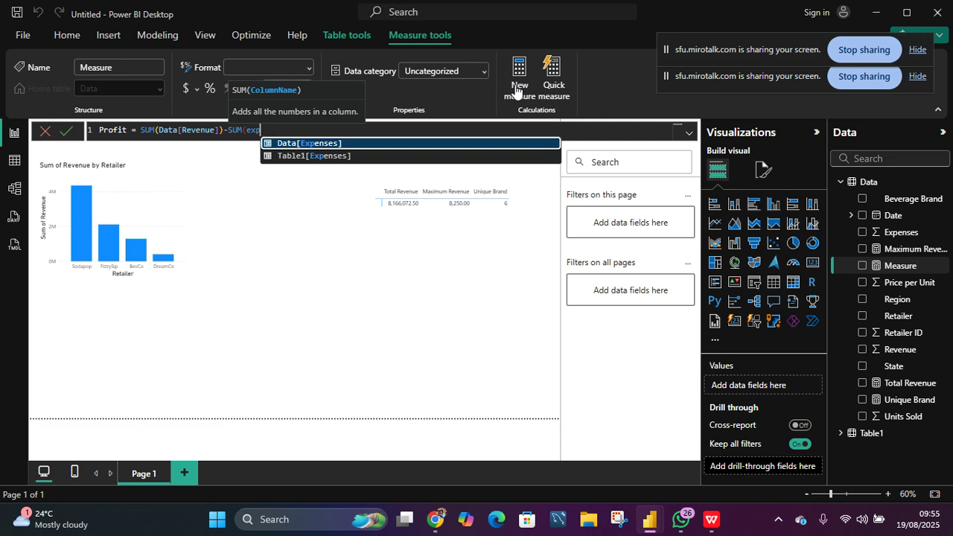
pyautogui.write('en')
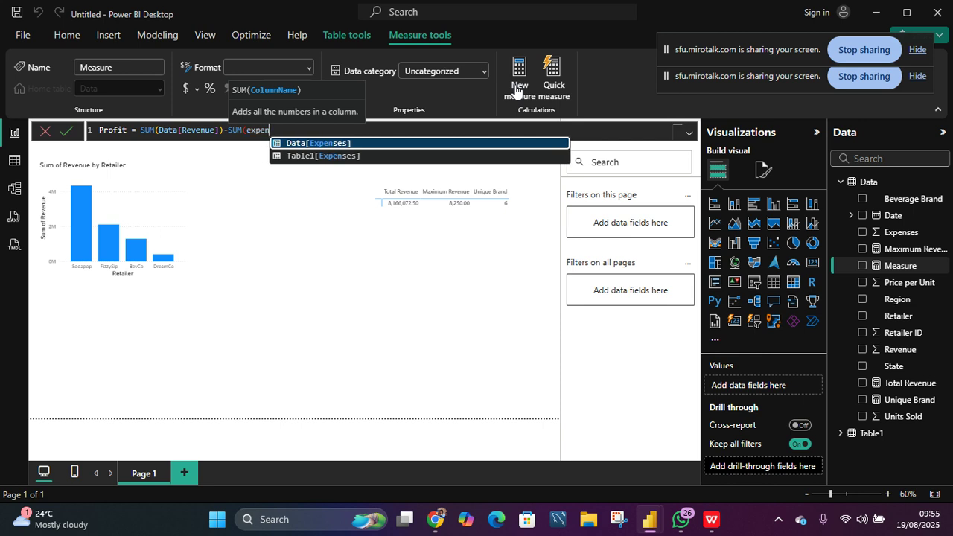
pyautogui.write('se')
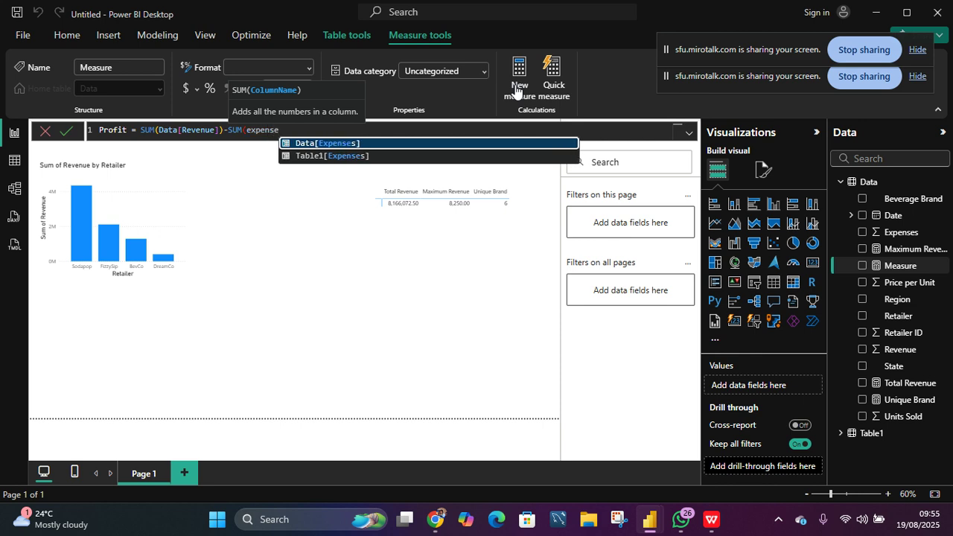
pyautogui.press('Tab')
pyautogui.write(')')
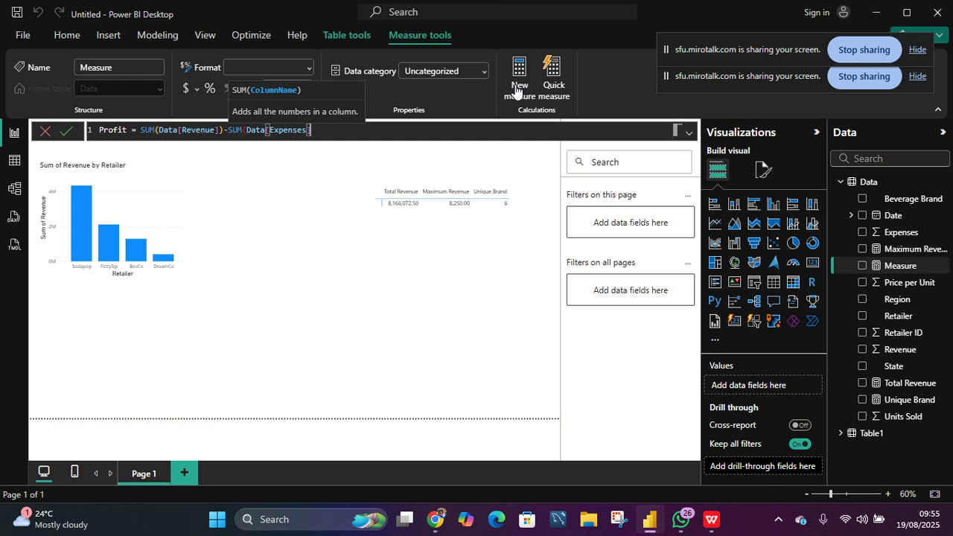
pyautogui.write(')')
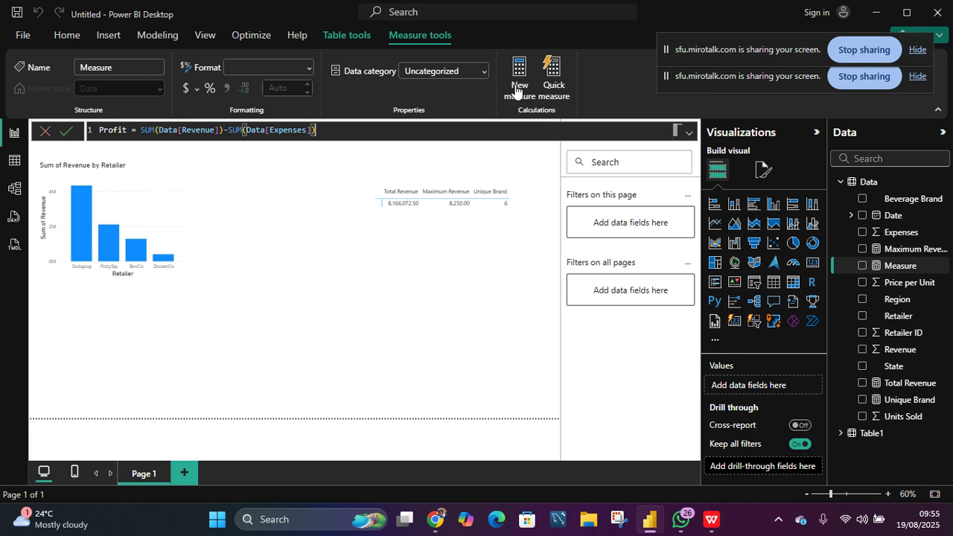
pyautogui.click(517, 90)
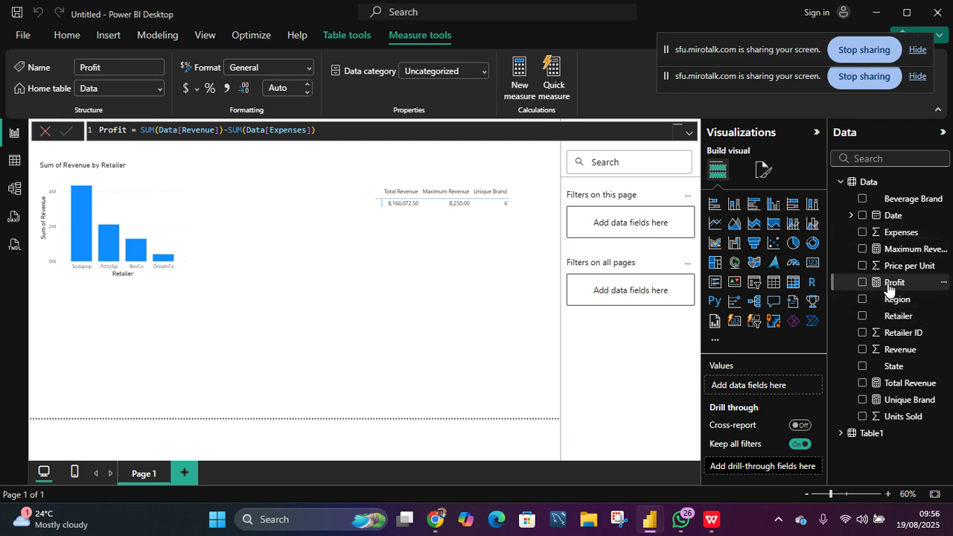
# - Create a new column chart of the Profit measure, briefly adding Retailer to its axis and removing it again
pyautogui.click(450, 253)
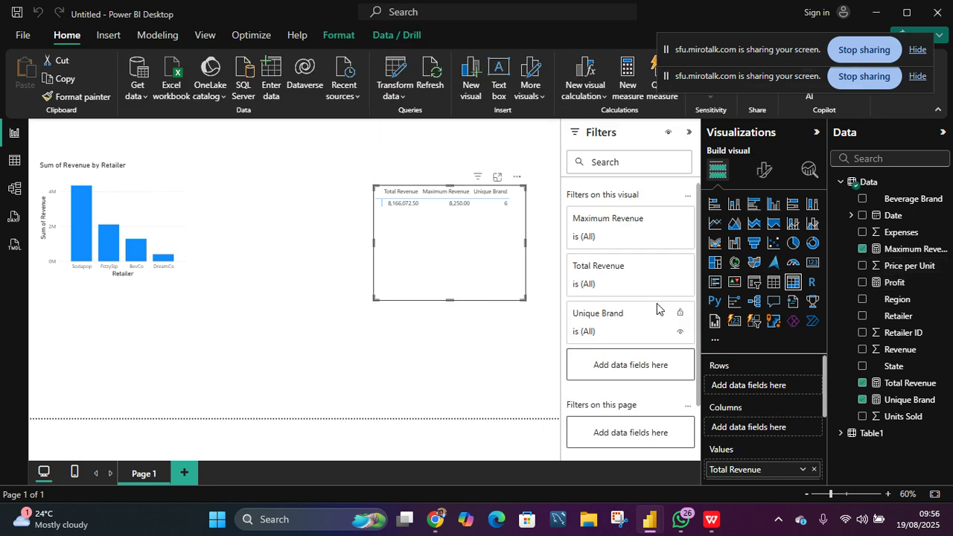
pyautogui.click(411, 344)
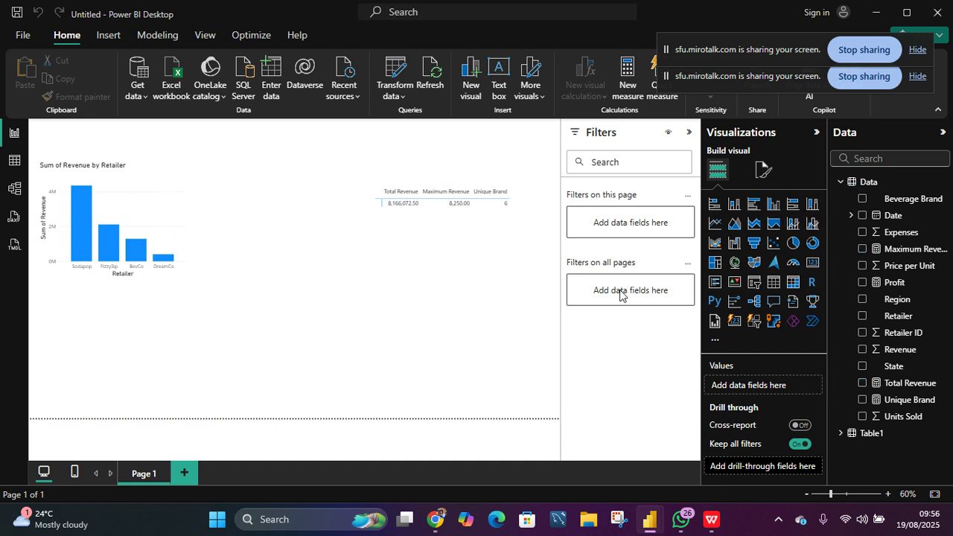
pyautogui.click(862, 283)
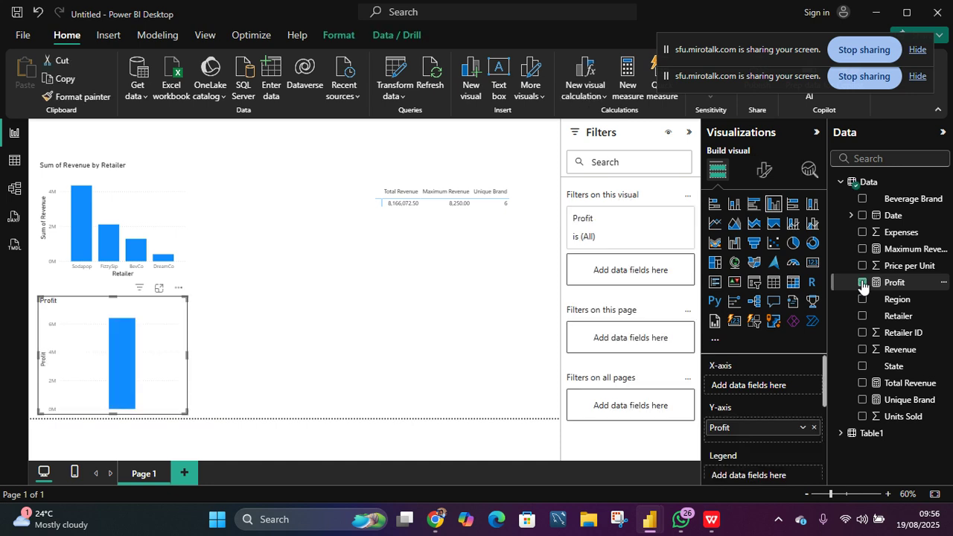
pyautogui.click(863, 316)
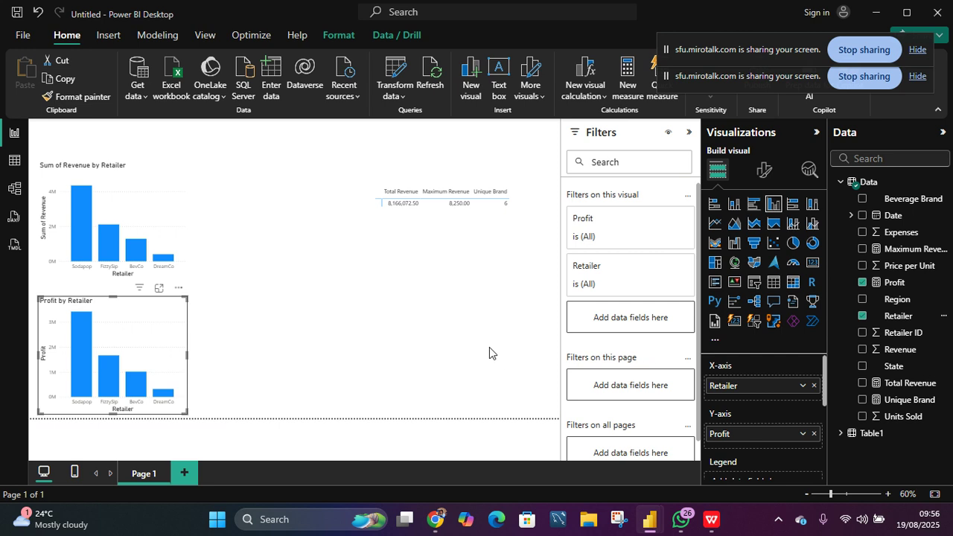
pyautogui.click(862, 315)
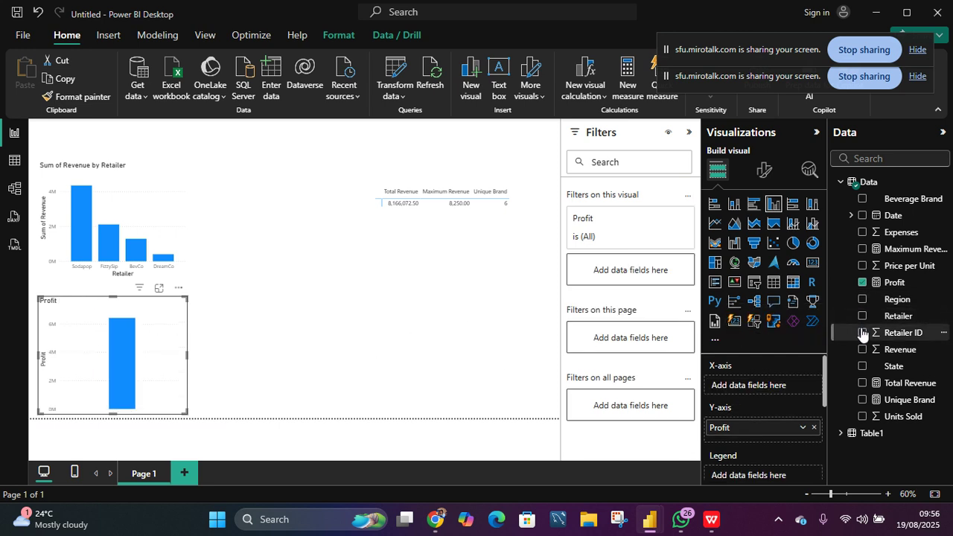
# - Add a count of Retailer ID and the Beverage Brand field to the Profit column chart
pyautogui.click(862, 333)
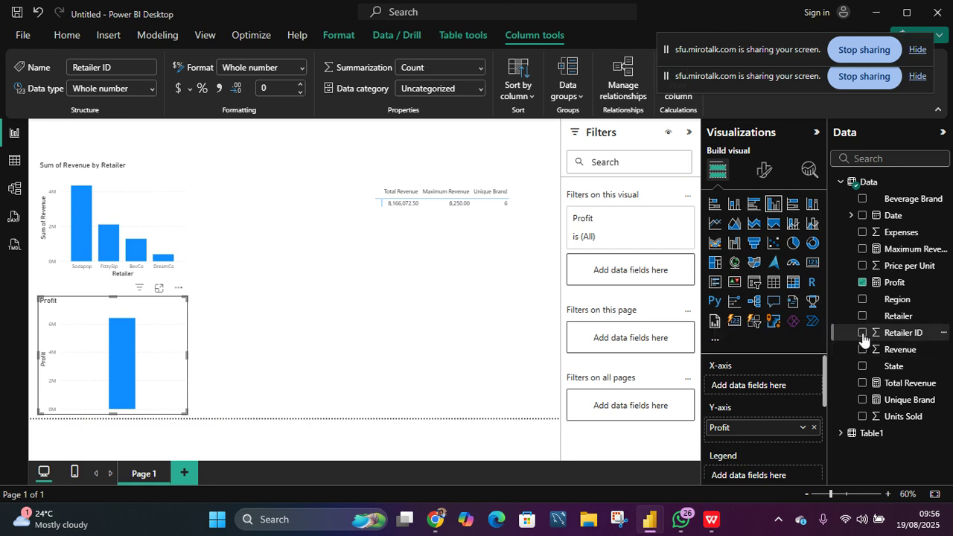
pyautogui.click(862, 333)
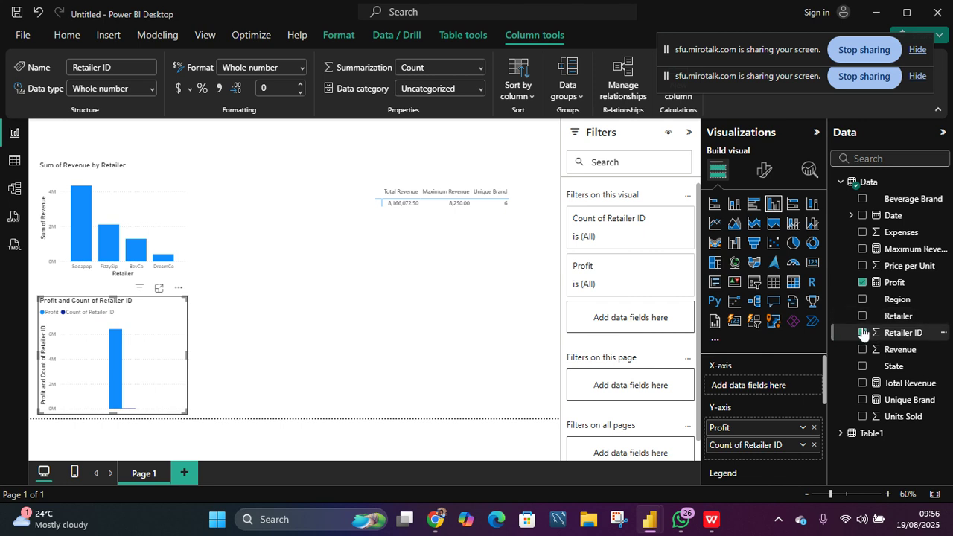
pyautogui.click(862, 199)
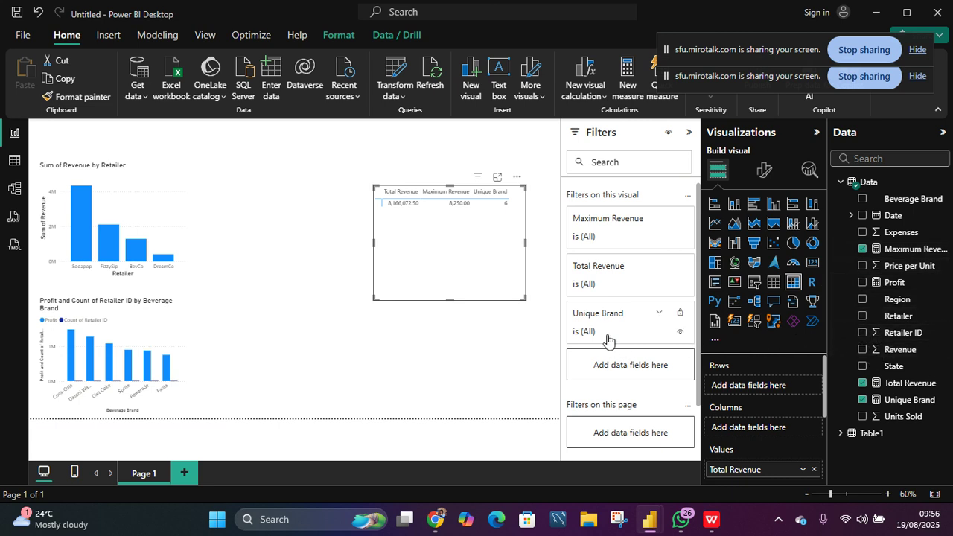
# - Insert a card visual beside the chart and fill it with the Total Revenue measure
pyautogui.click(448, 342)
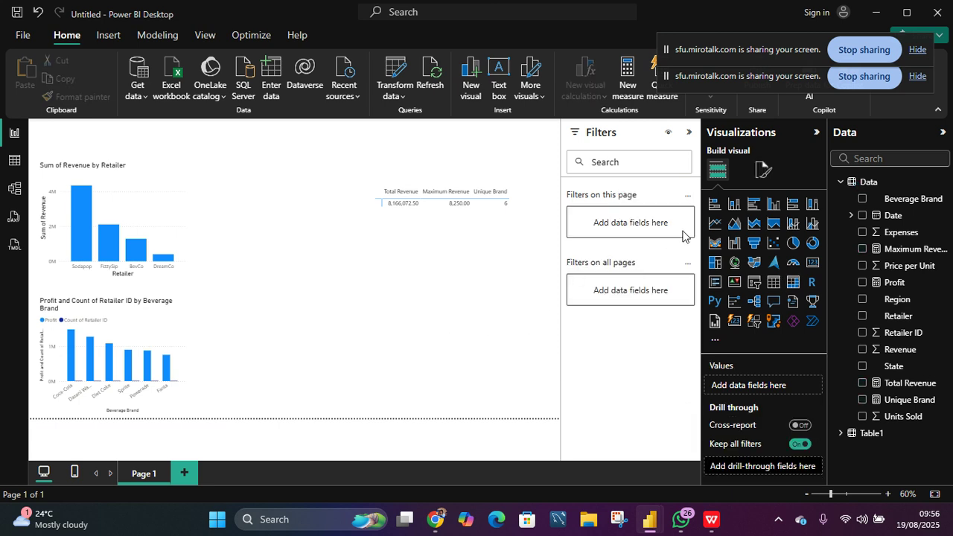
pyautogui.click(812, 265)
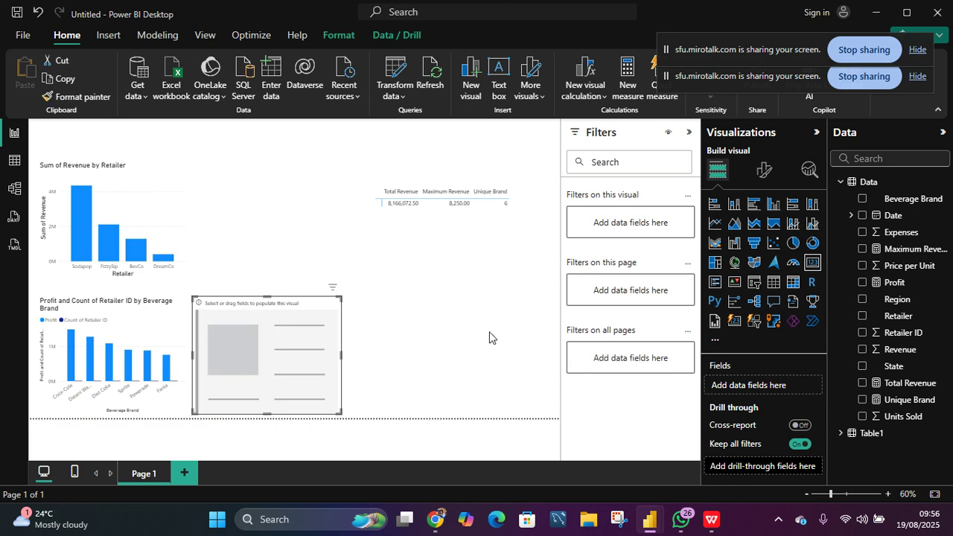
pyautogui.moveTo(298, 356); pyautogui.dragTo(467, 303)
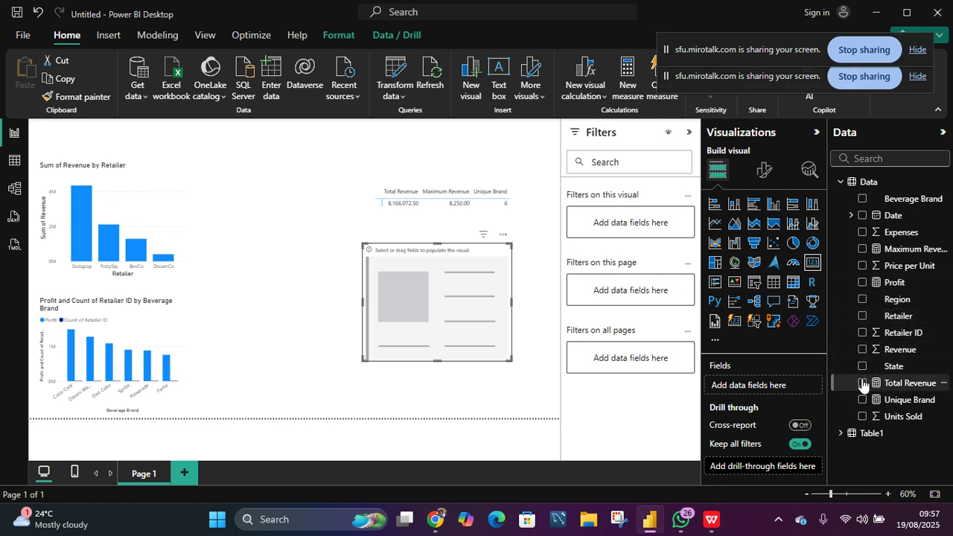
pyautogui.moveTo(862, 384); pyautogui.dragTo(440, 300)
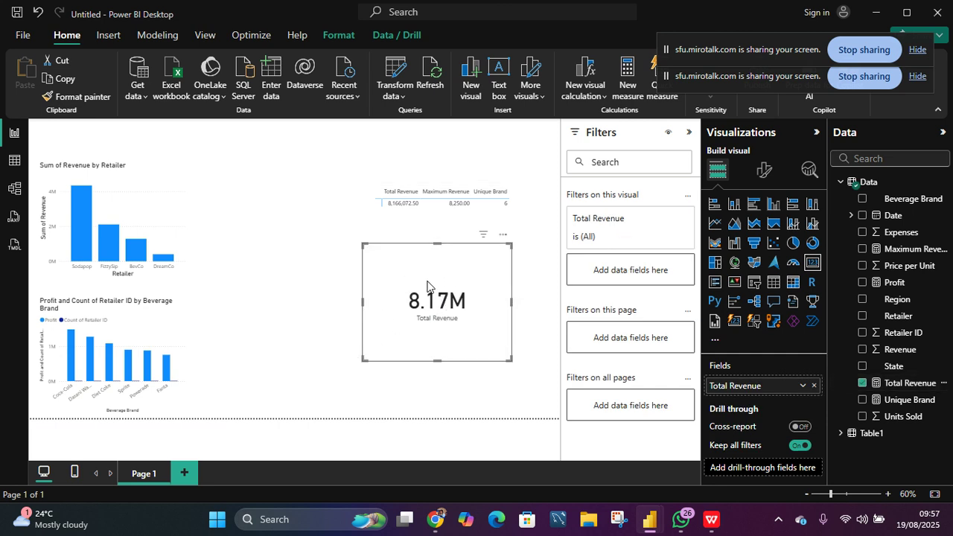
# - Move the Total Revenue card down to the lower area below the matrix
pyautogui.moveTo(438, 244); pyautogui.dragTo(482, 363)
pyautogui.click(444, 249)
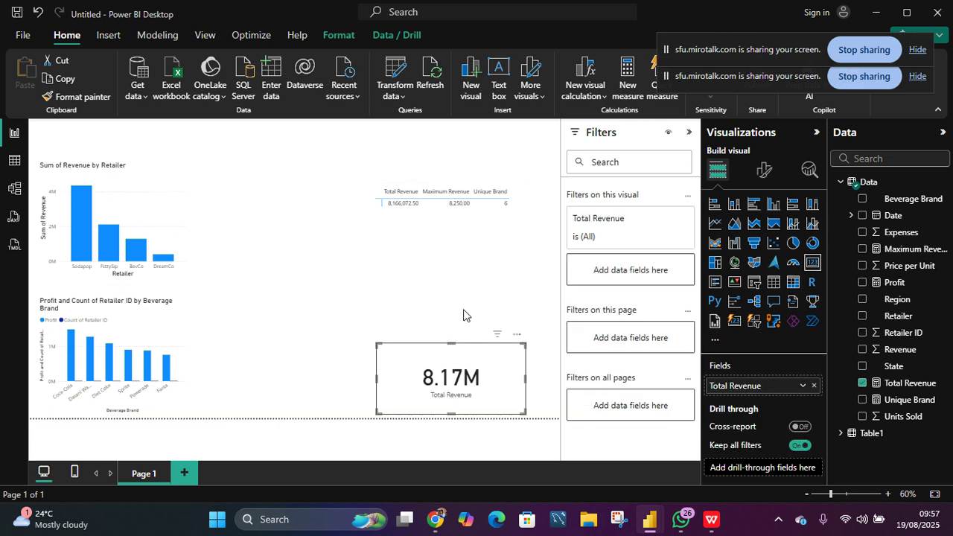
pyautogui.click(463, 314)
# - Reduce the matrix's height and widen it slightly to the right
pyautogui.click(456, 279)
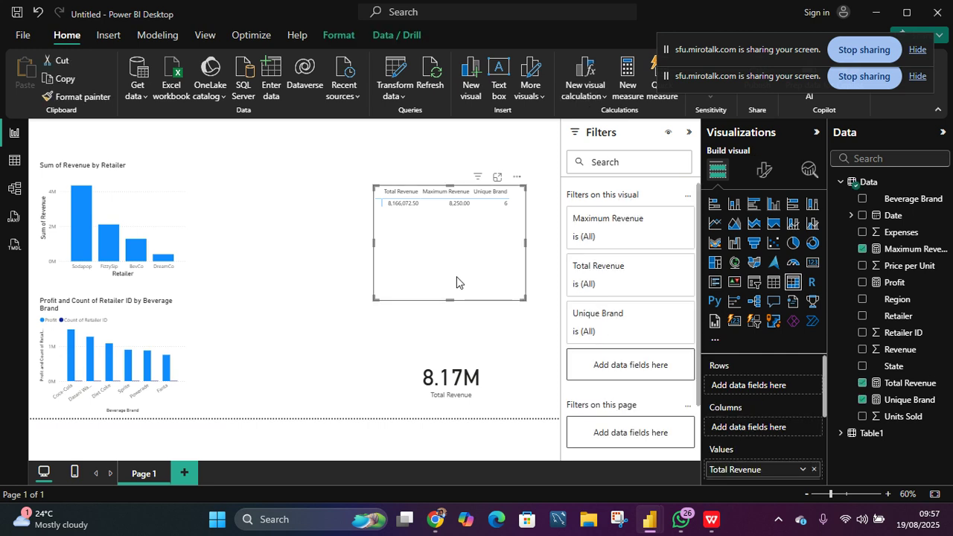
pyautogui.moveTo(451, 300); pyautogui.dragTo(452, 248)
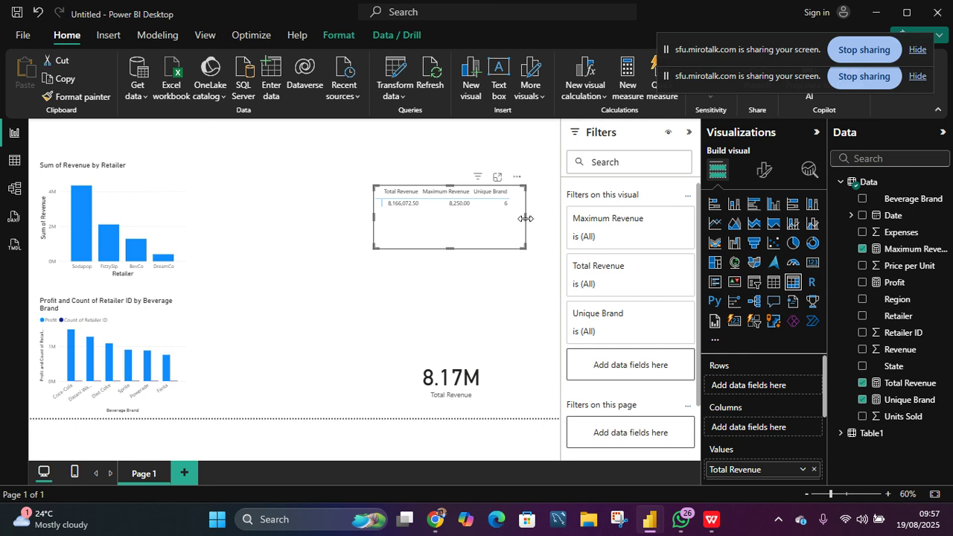
pyautogui.moveTo(525, 216); pyautogui.dragTo(544, 215)
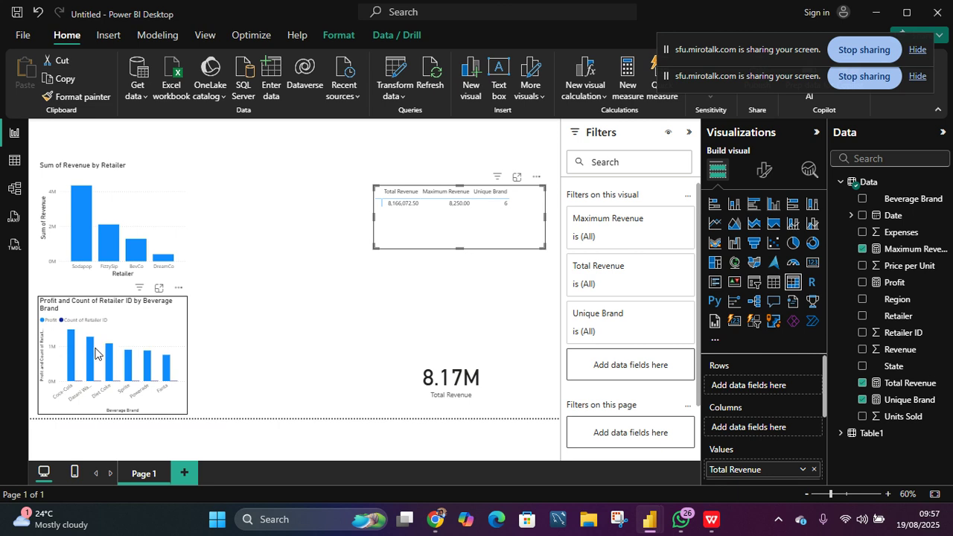
# - Remove the Retailer ID count from the Profit chart and reposition the chart beneath the revenue chart
pyautogui.moveTo(163, 331); pyautogui.dragTo(208, 329)
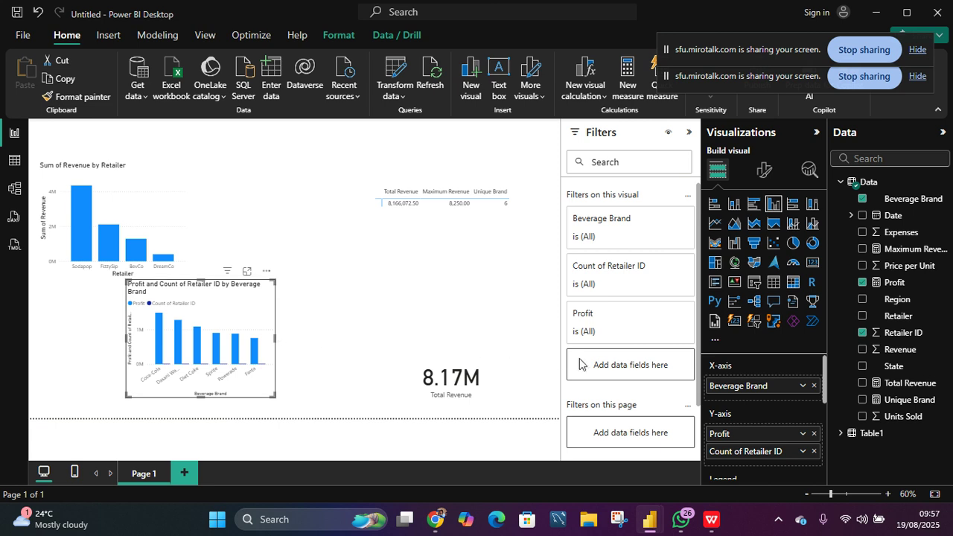
pyautogui.click(863, 334)
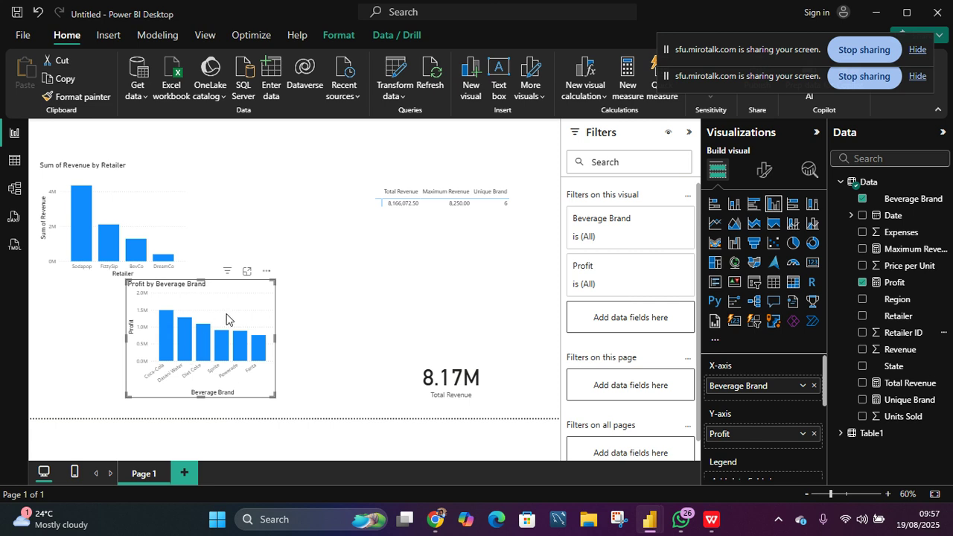
pyautogui.moveTo(225, 315); pyautogui.dragTo(157, 320)
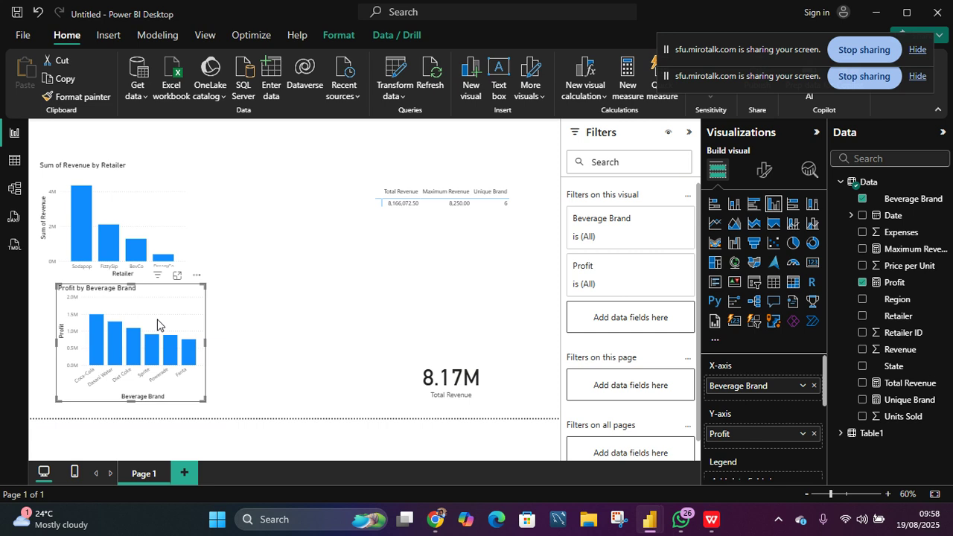
pyautogui.click(421, 223)
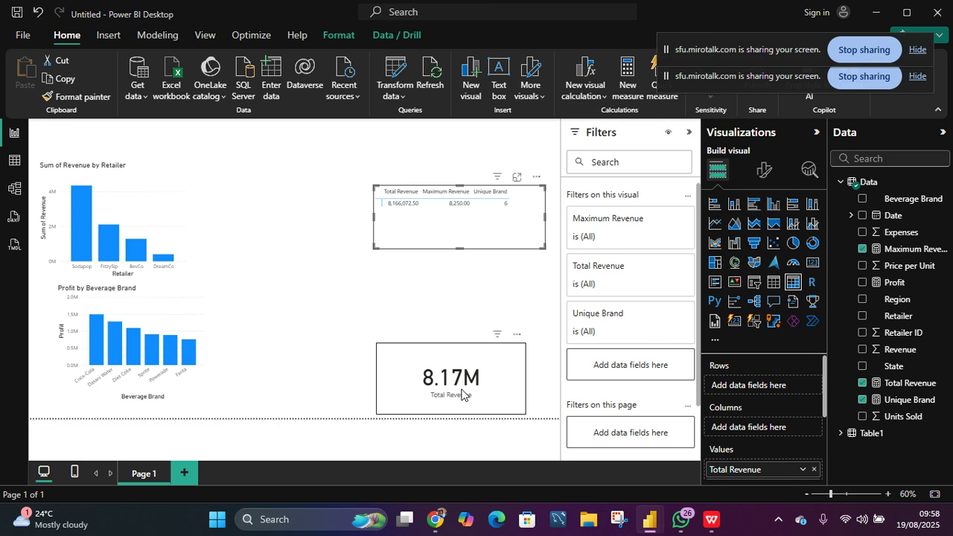
pyautogui.click(461, 395)
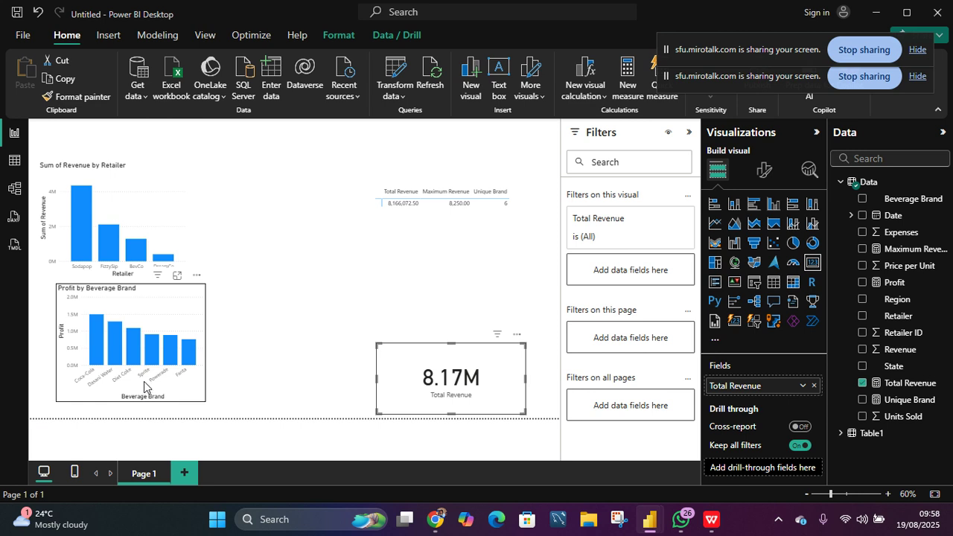
pyautogui.click(273, 284)
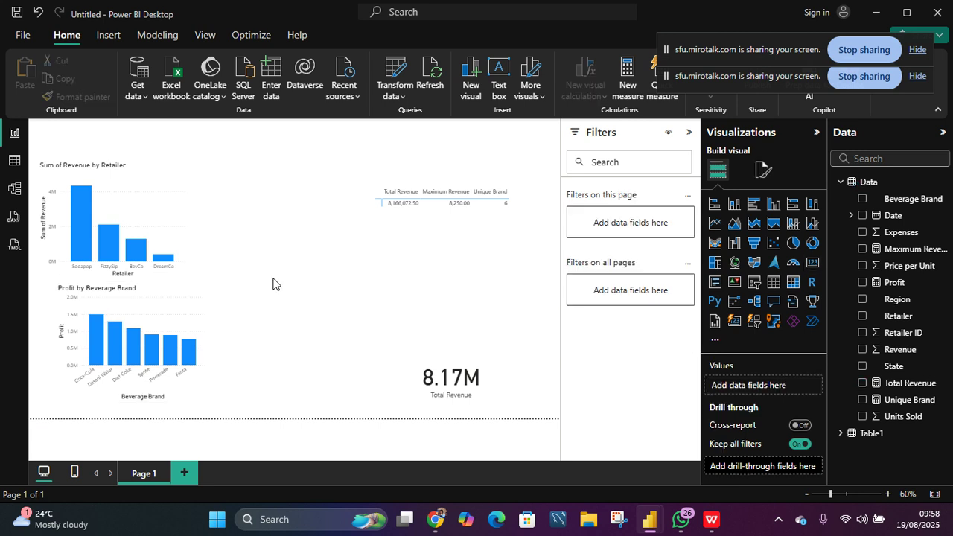
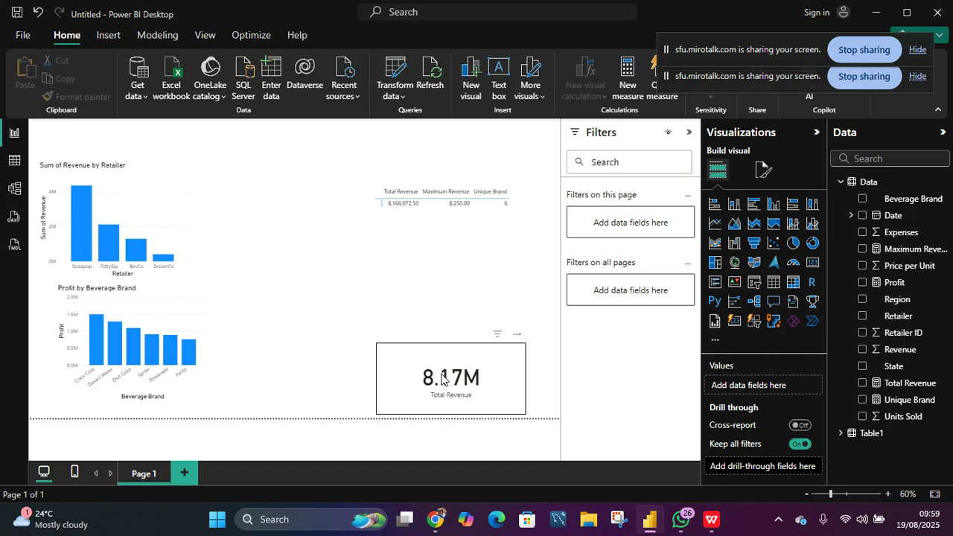
# - Create a new measure Profit Margin % = DIVIDE([Profit],[Total Revenue])
pyautogui.click(626, 89)
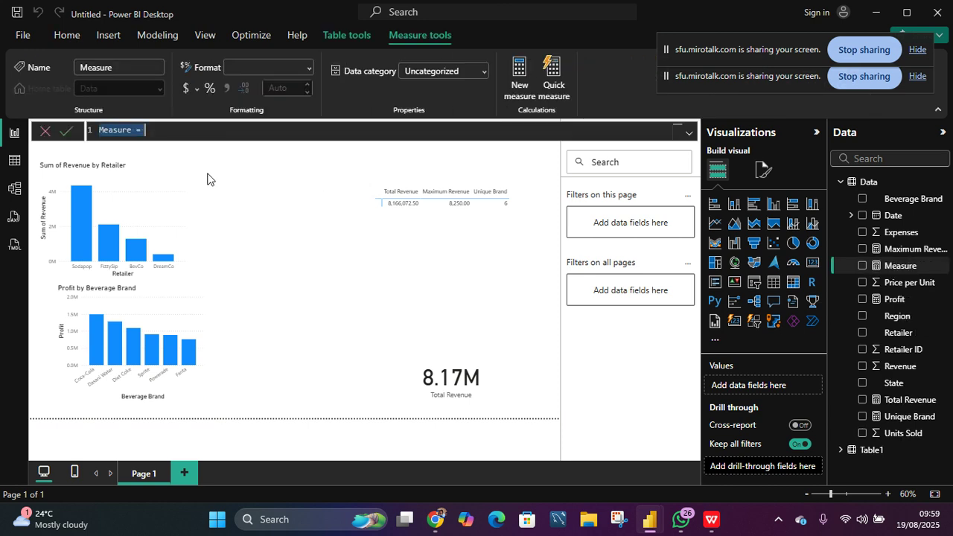
pyautogui.write('Pr')
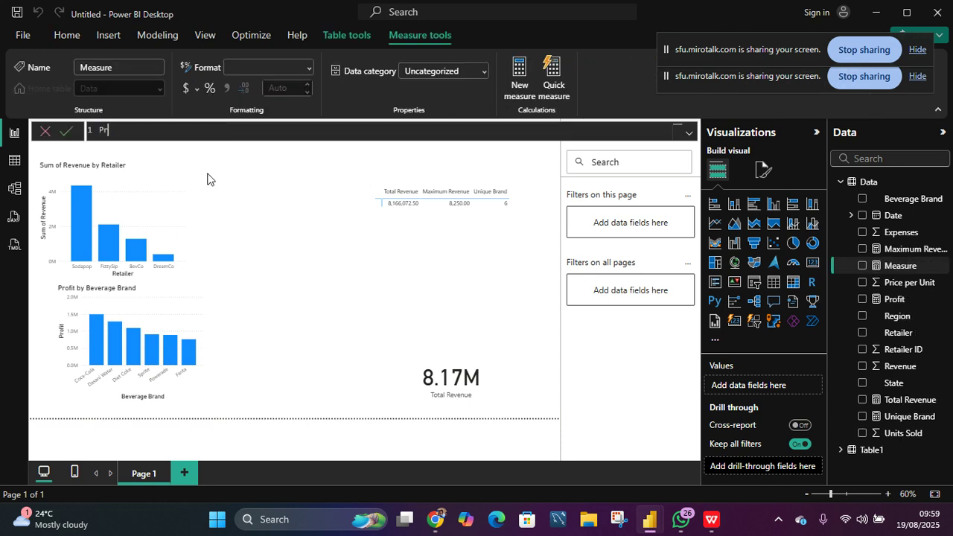
pyautogui.write('ofit Margin % =')
pyautogui.write('div')
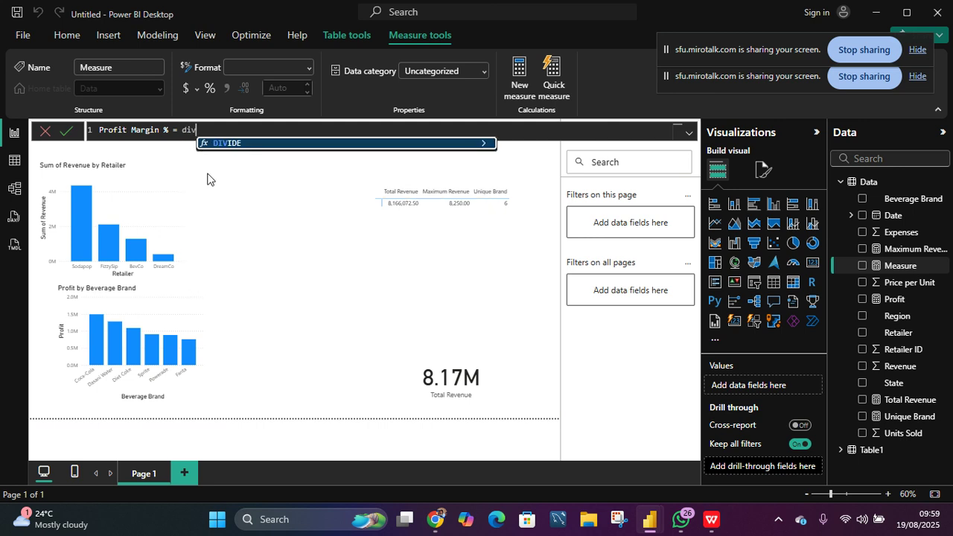
pyautogui.press('Tab')
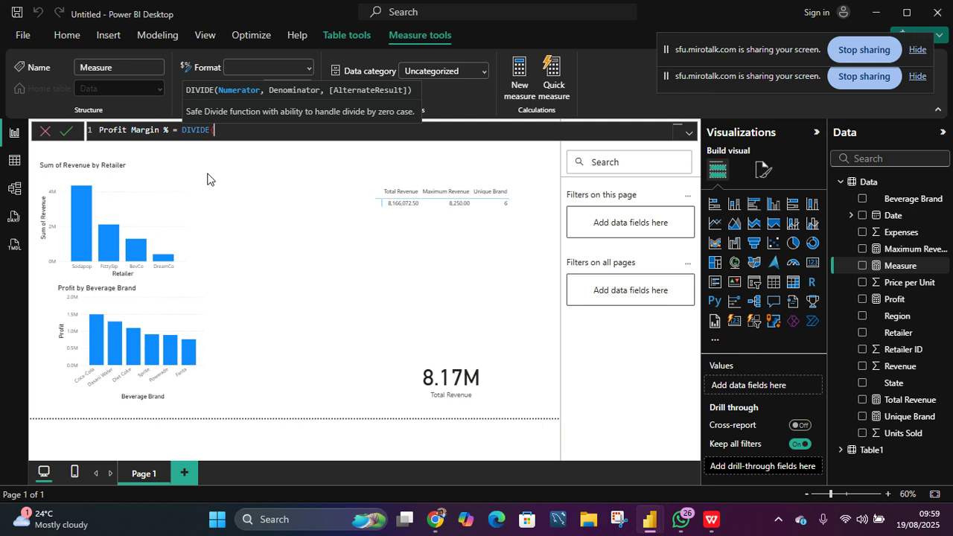
pyautogui.write('pr')
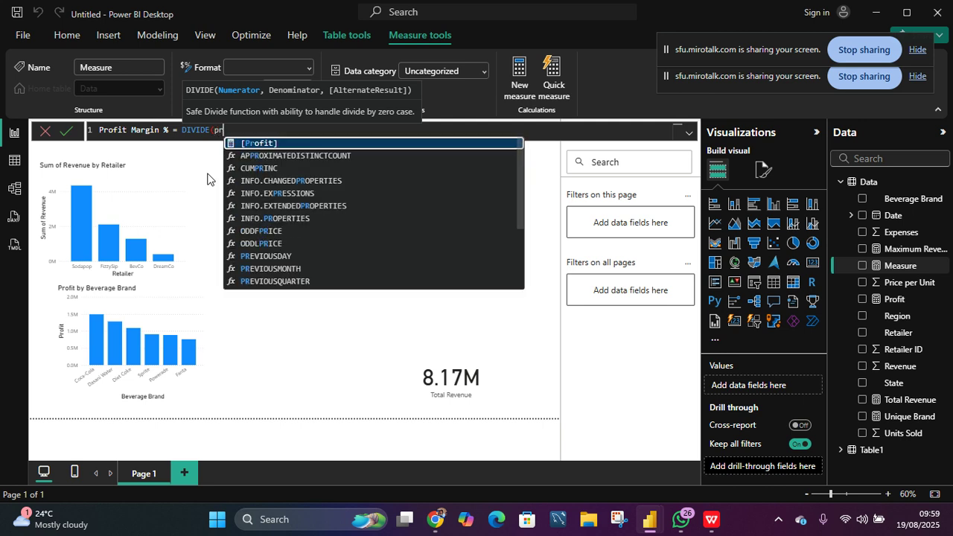
pyautogui.write('ofi')
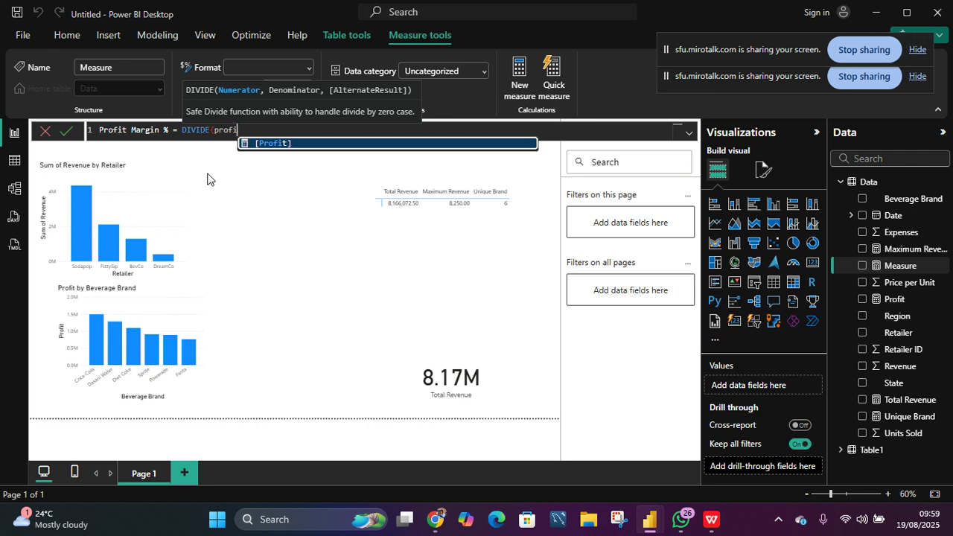
pyautogui.press('Tab')
pyautogui.write(',')
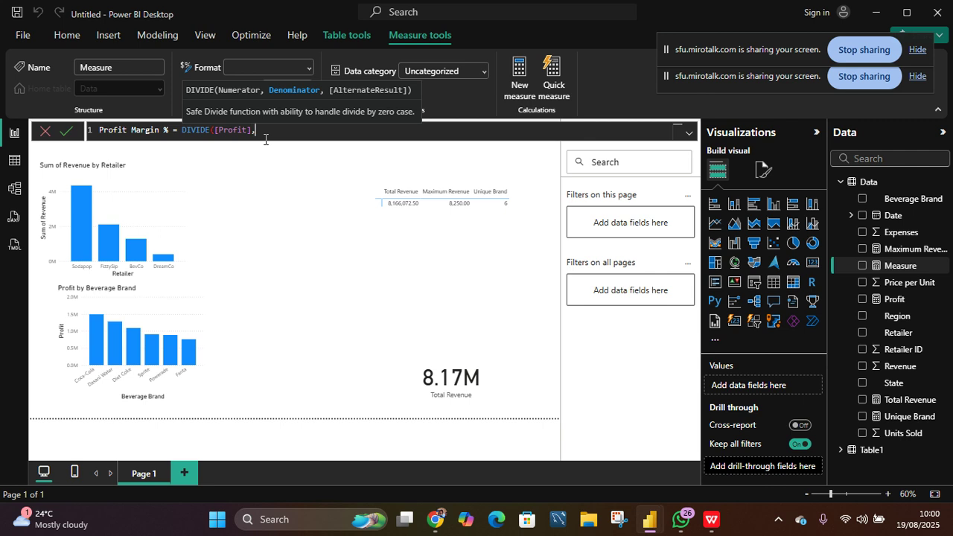
pyautogui.write('tota')
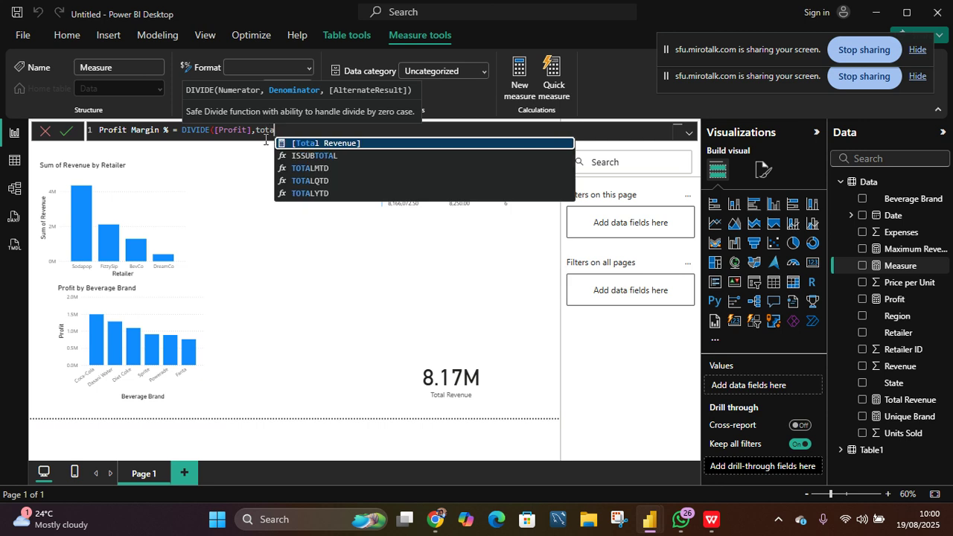
pyautogui.press('Tab')
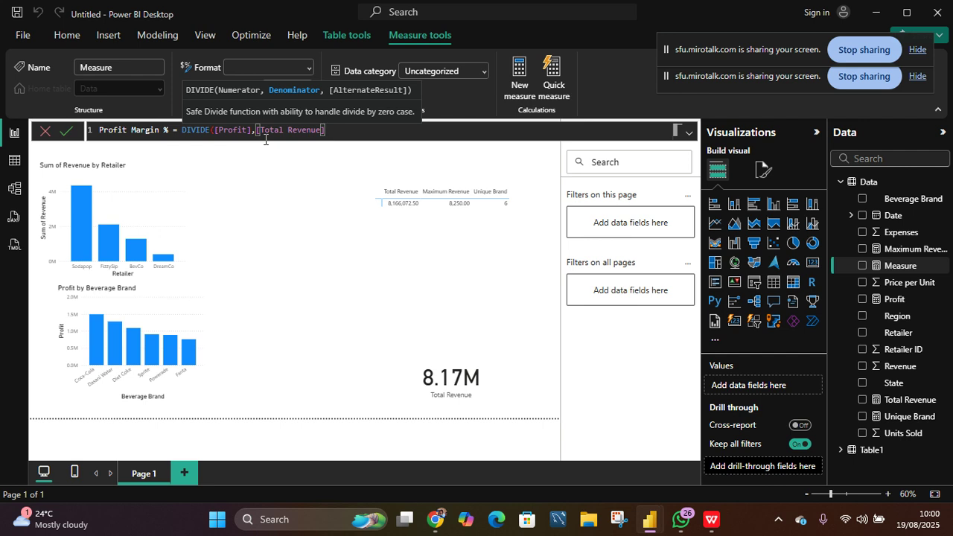
pyautogui.write(')')
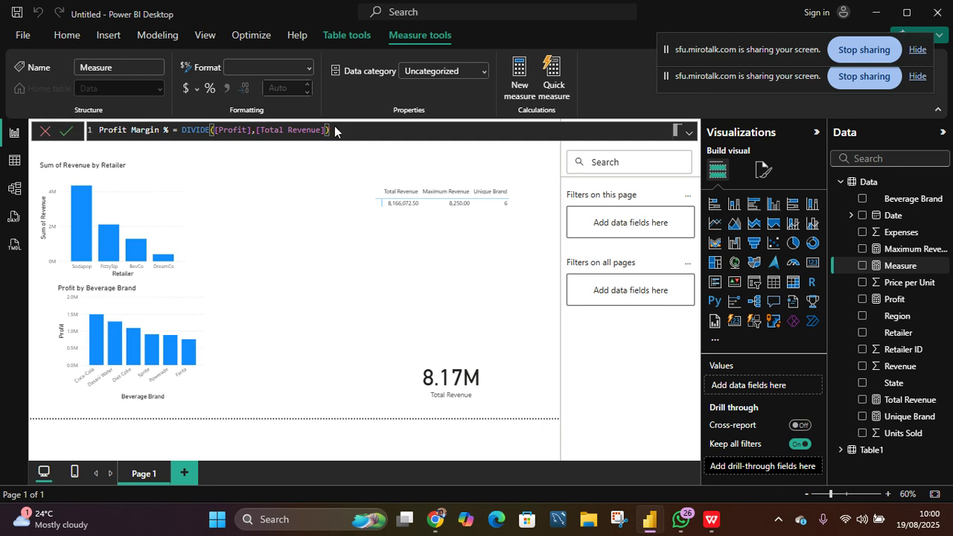
pyautogui.press('Return')
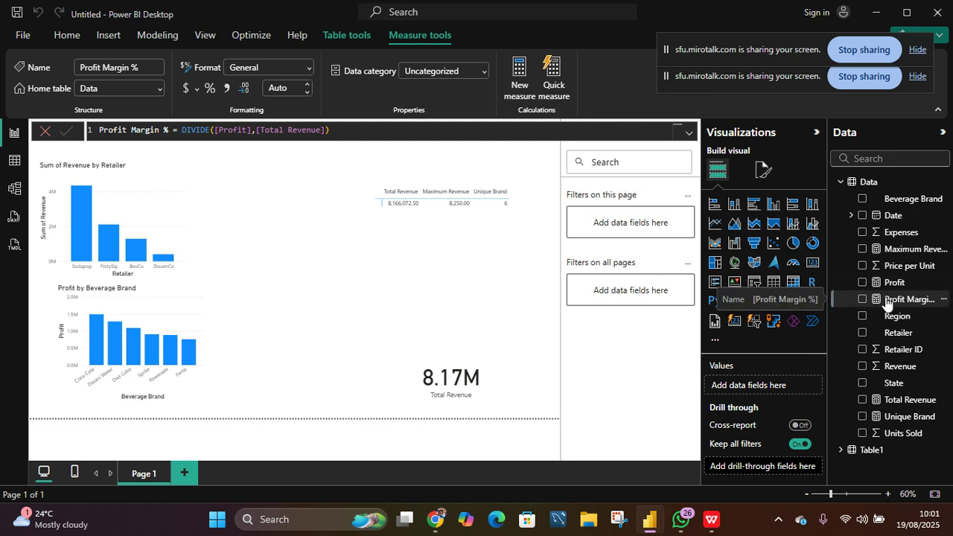
# - Insert a card visual above the Total Revenue card and fill it with the Profit Margin % measure
pyautogui.click(447, 235)
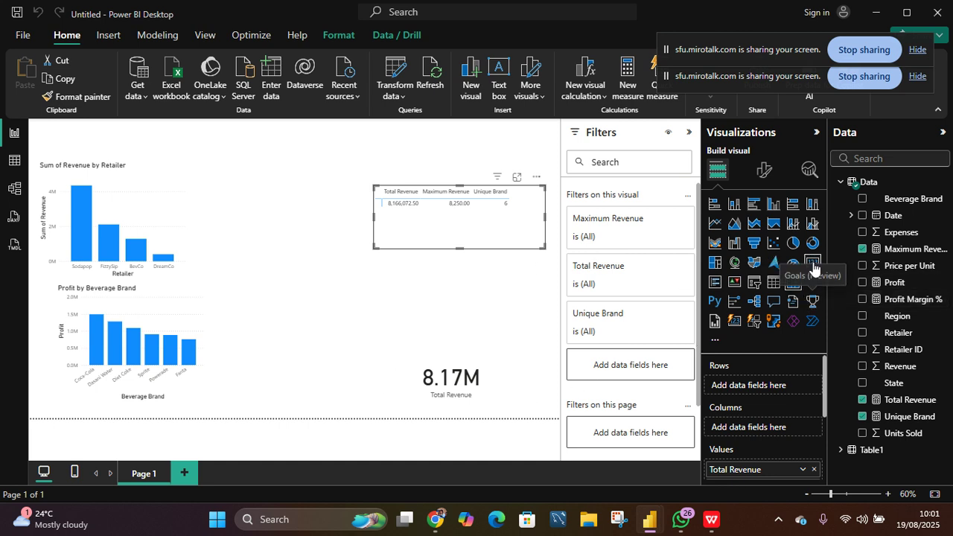
pyautogui.click(470, 329)
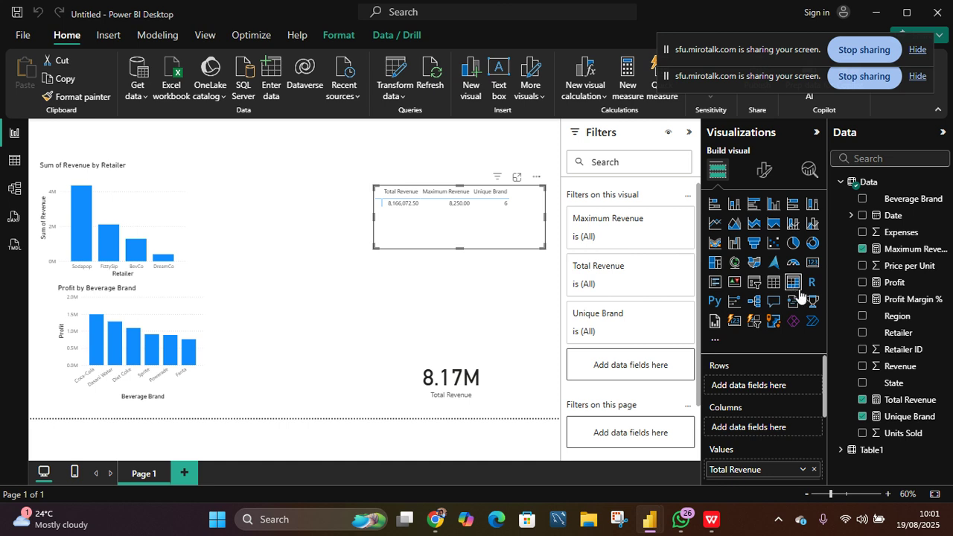
pyautogui.click(805, 265)
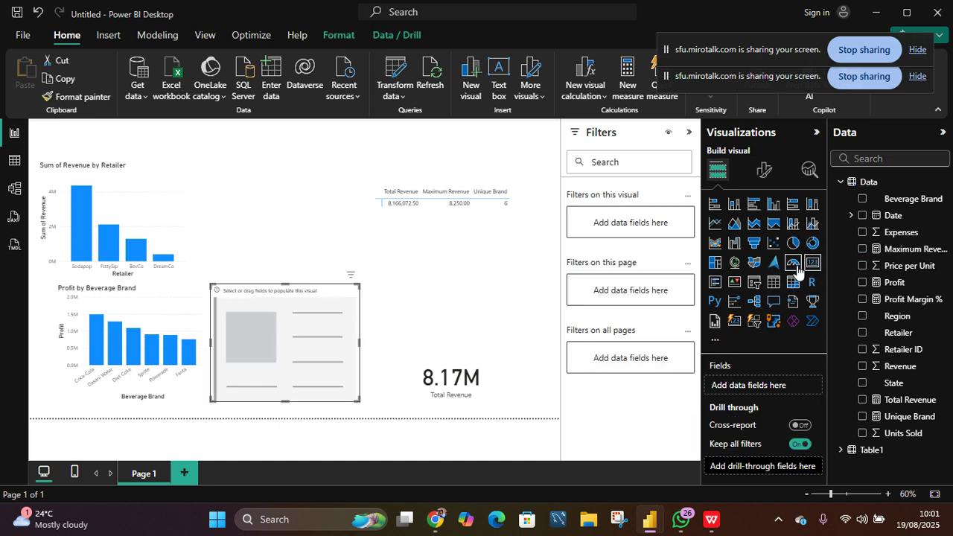
pyautogui.moveTo(302, 341); pyautogui.dragTo(460, 297)
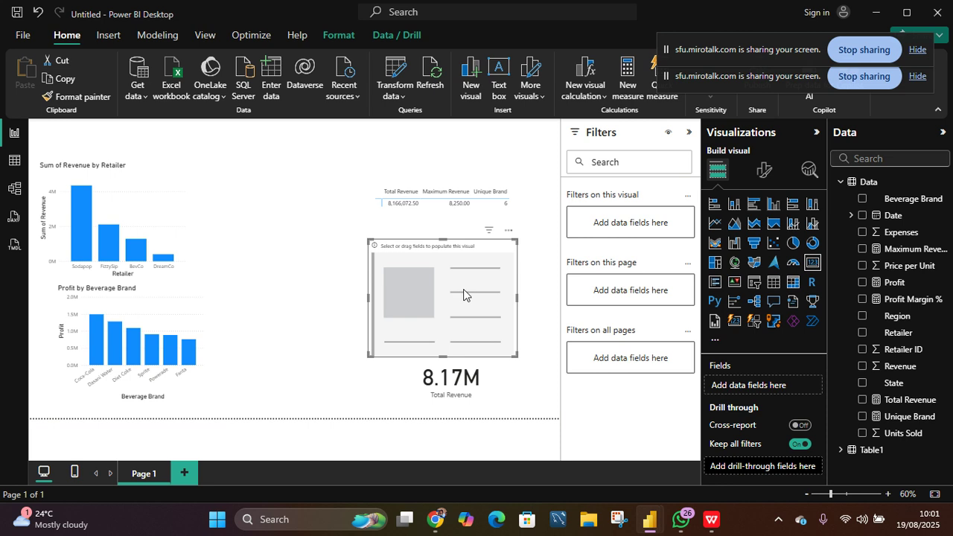
pyautogui.moveTo(893, 299); pyautogui.dragTo(451, 304)
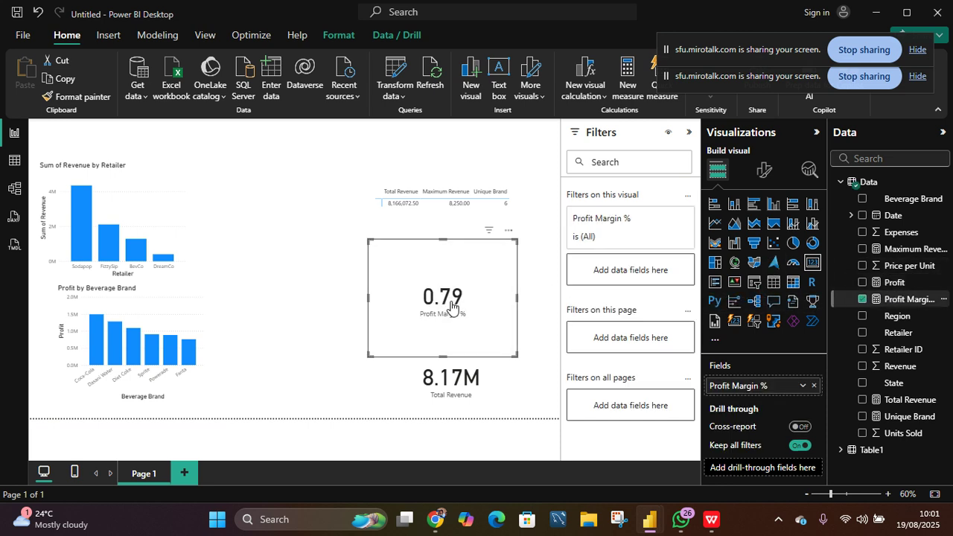
# - Format the Profit Margin % measure as Percentage with 0 decimal places
pyautogui.click(897, 299)
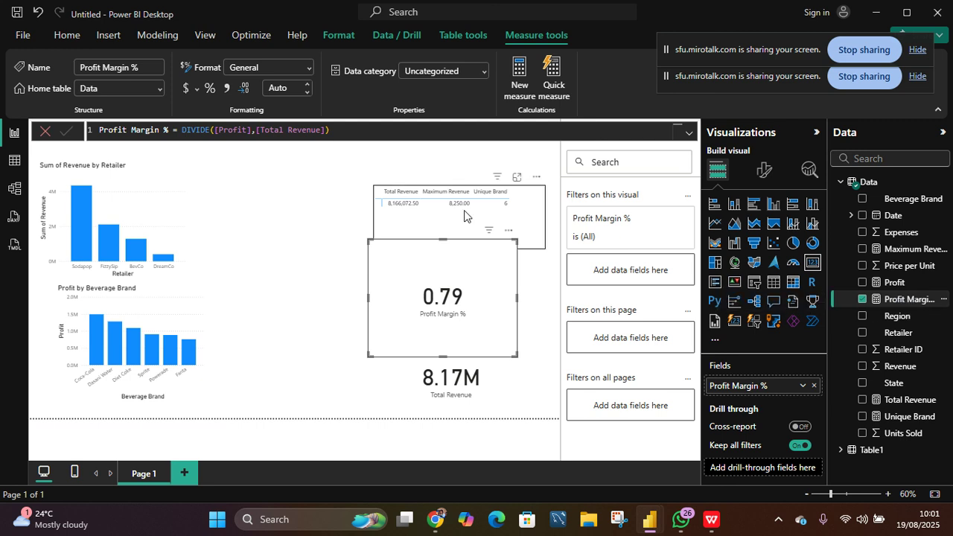
pyautogui.click(209, 89)
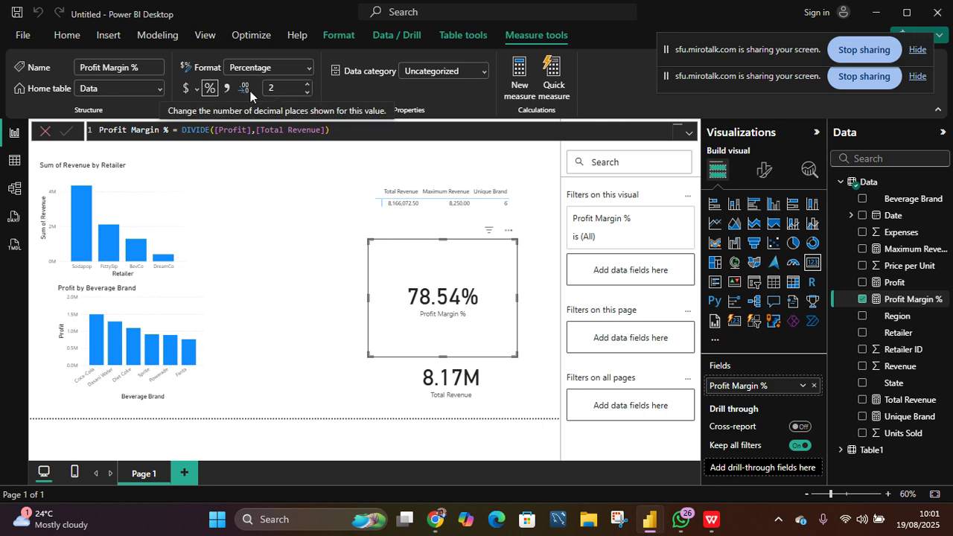
pyautogui.click(307, 92)
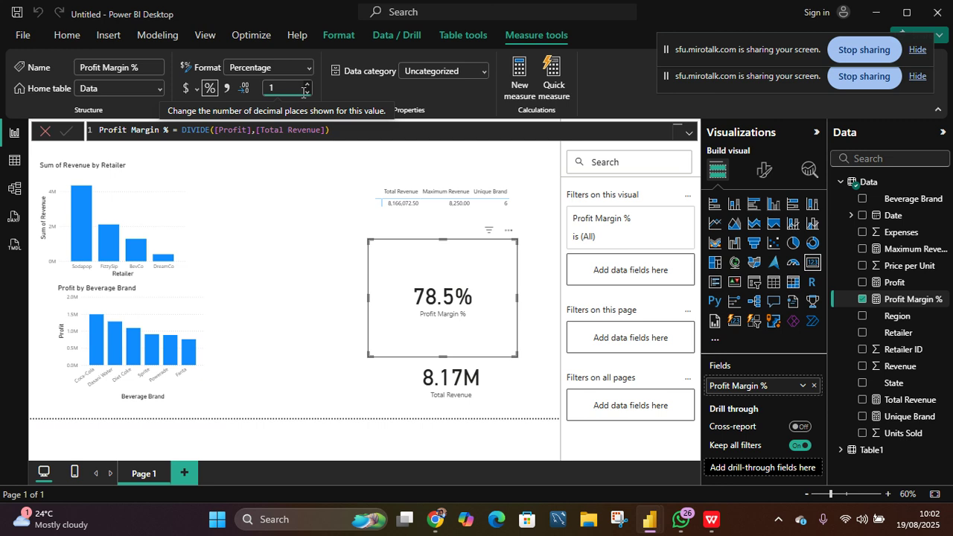
pyautogui.click(307, 92)
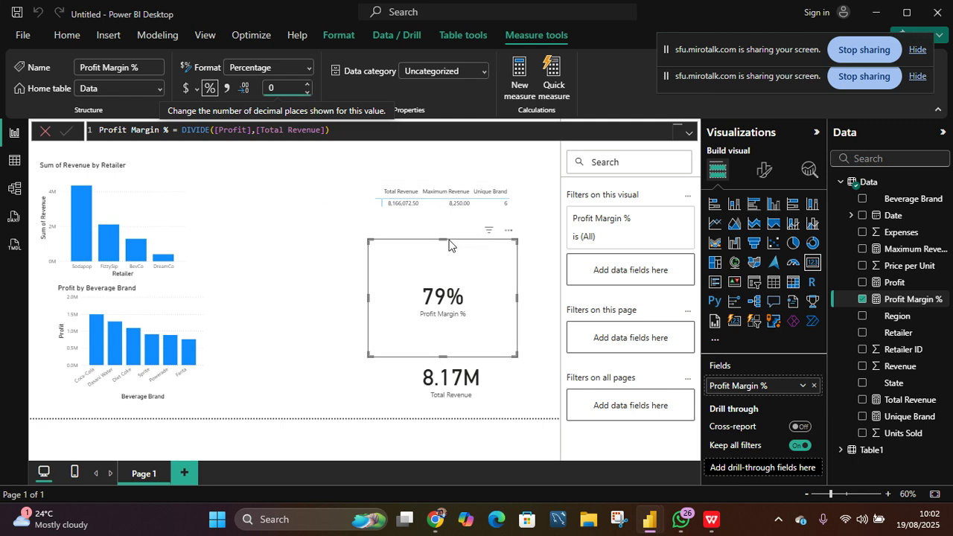
# - Shorten the Profit Margin % card by lowering its top edge
pyautogui.moveTo(442, 239); pyautogui.dragTo(447, 291)
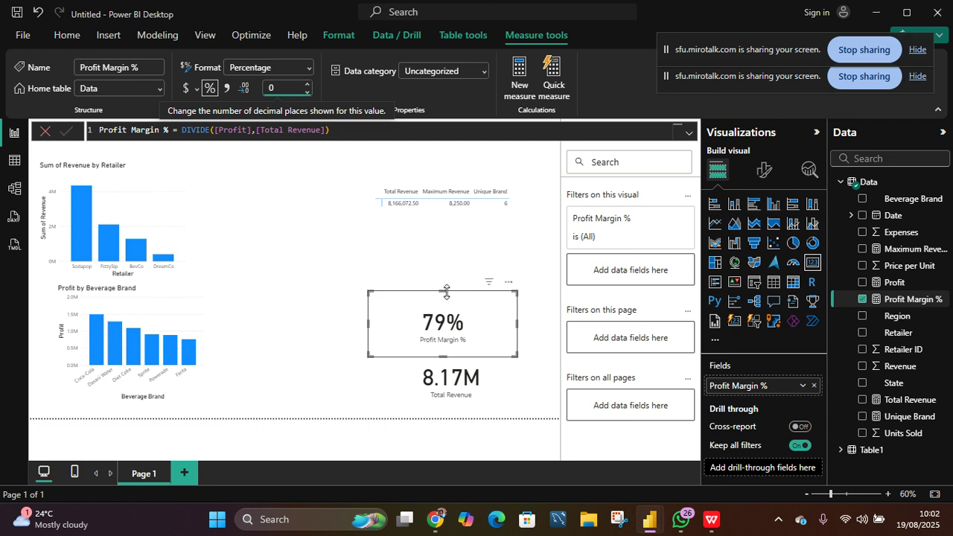
pyautogui.click(266, 312)
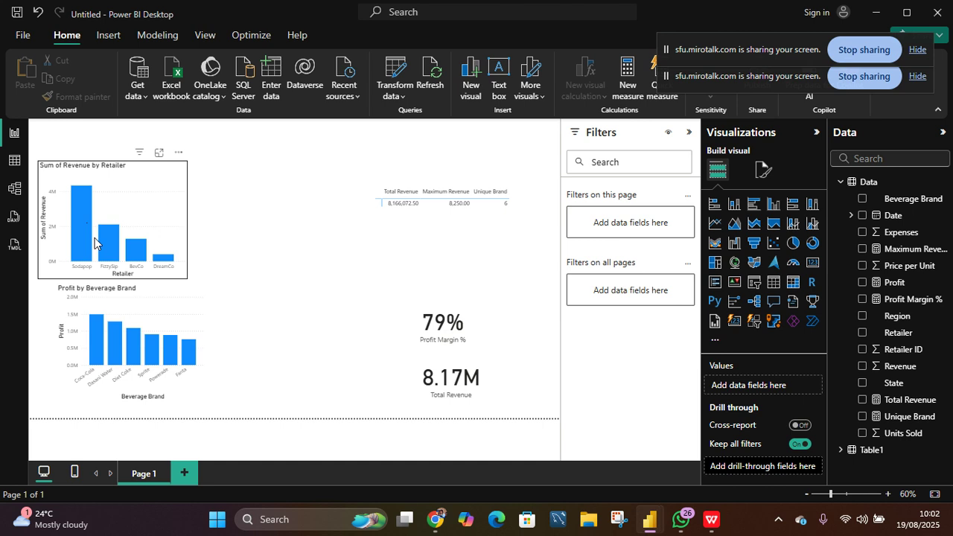
# - In table view, add a calculated column Region and State = Data[Region]&" "&Data[State]
pyautogui.click(14, 162)
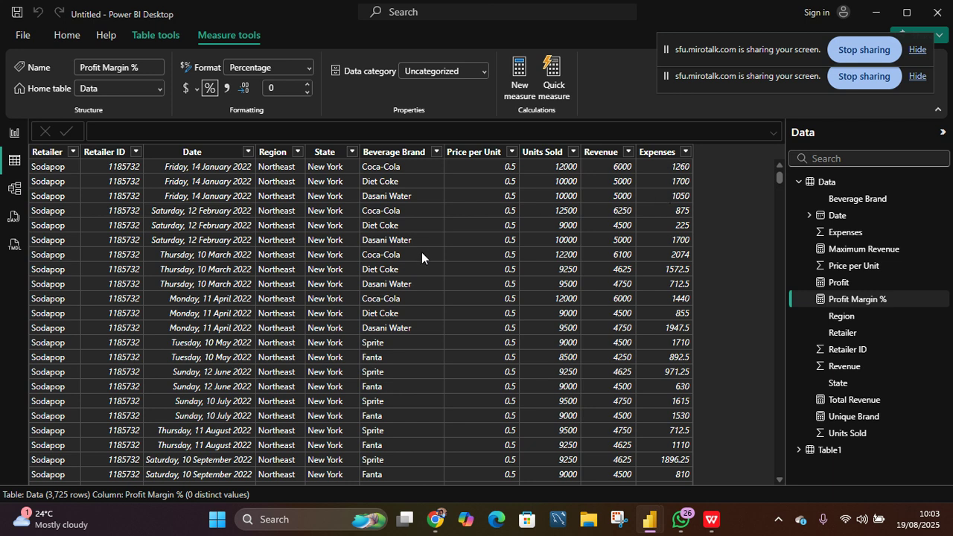
pyautogui.click(157, 39)
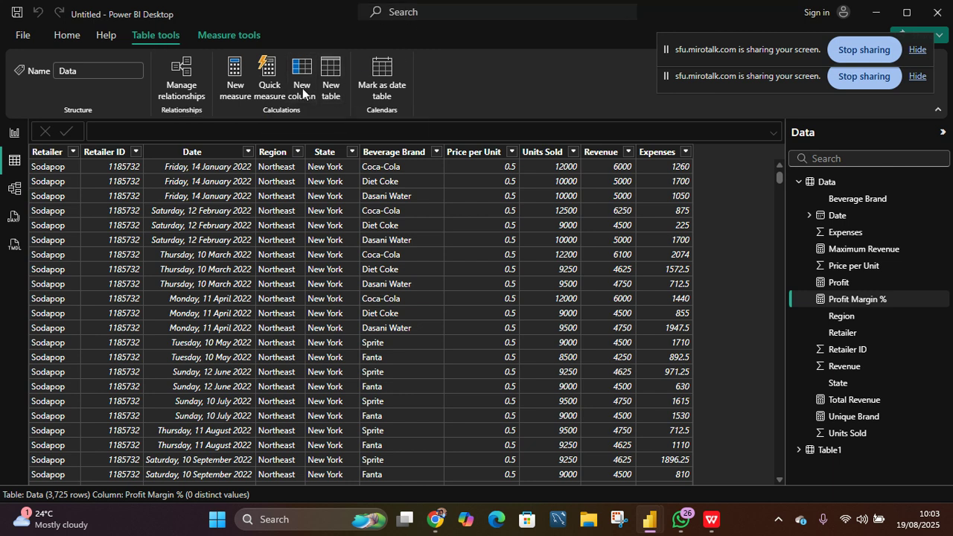
pyautogui.click(306, 96)
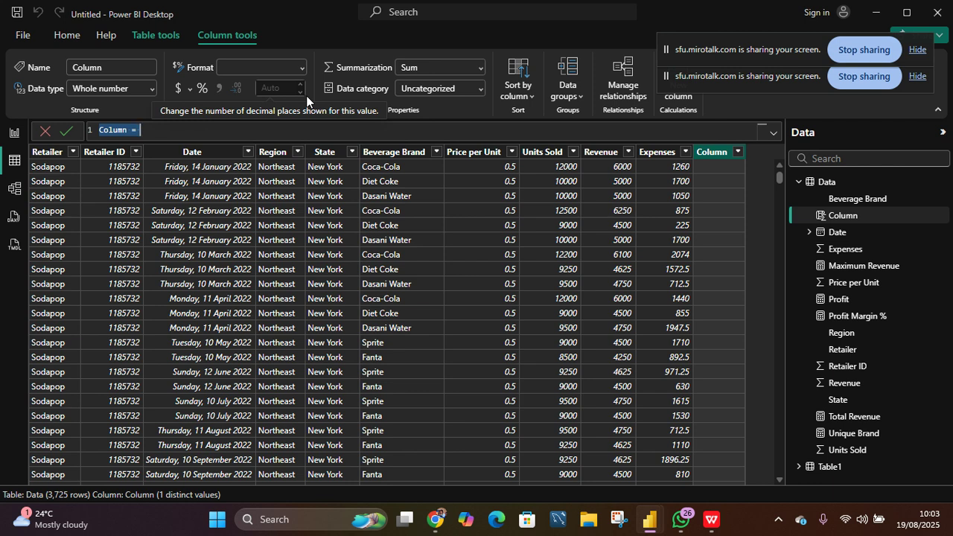
pyautogui.write('Re')
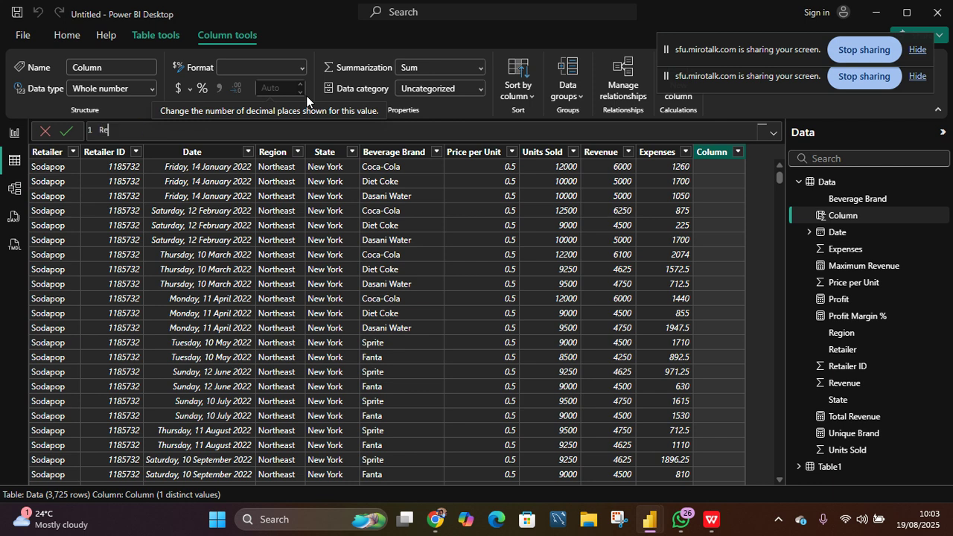
pyautogui.write('gion and State =reg')
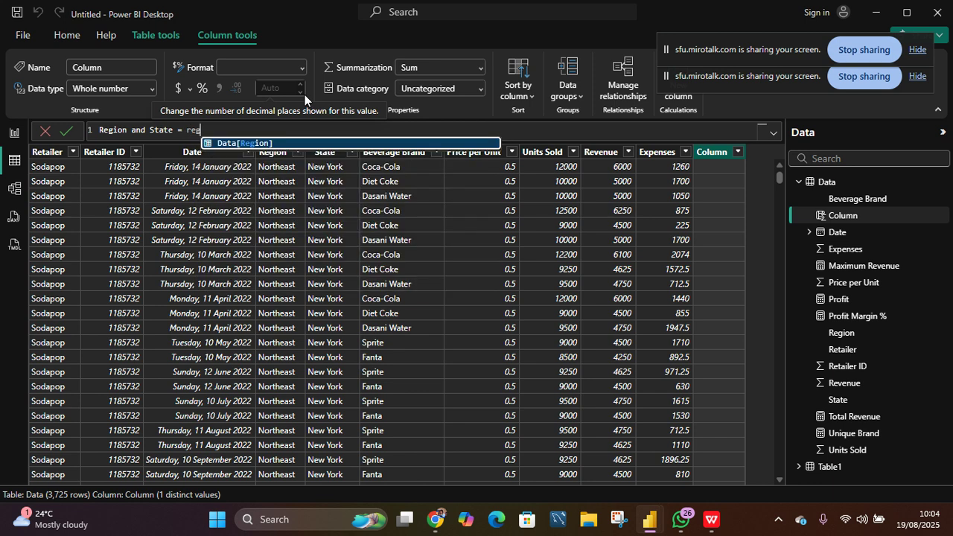
pyautogui.press('Tab')
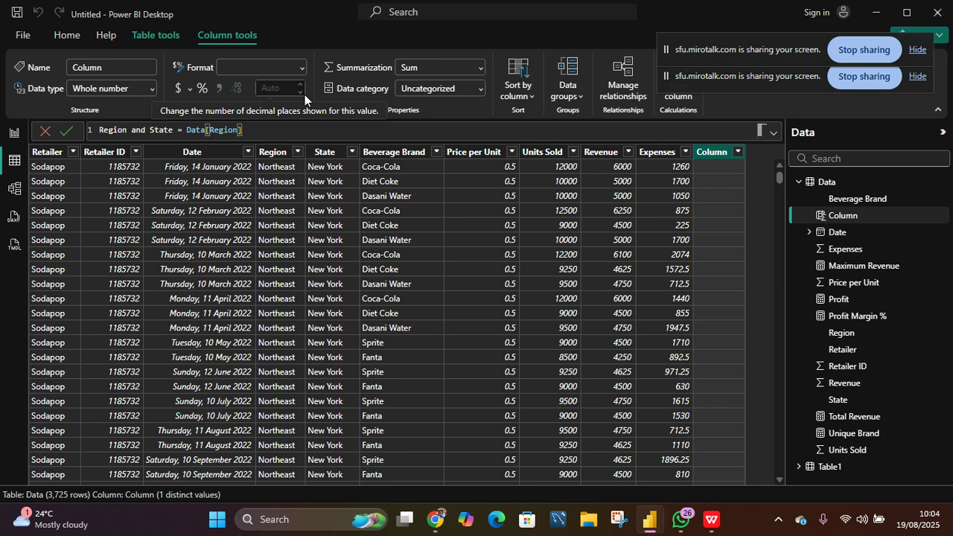
pyautogui.write('&')
pyautogui.write('"')
pyautogui.press('BackSpace')
pyautogui.press('BackSpace')
pyautogui.write('" "&stae')
pyautogui.press('BackSpace')
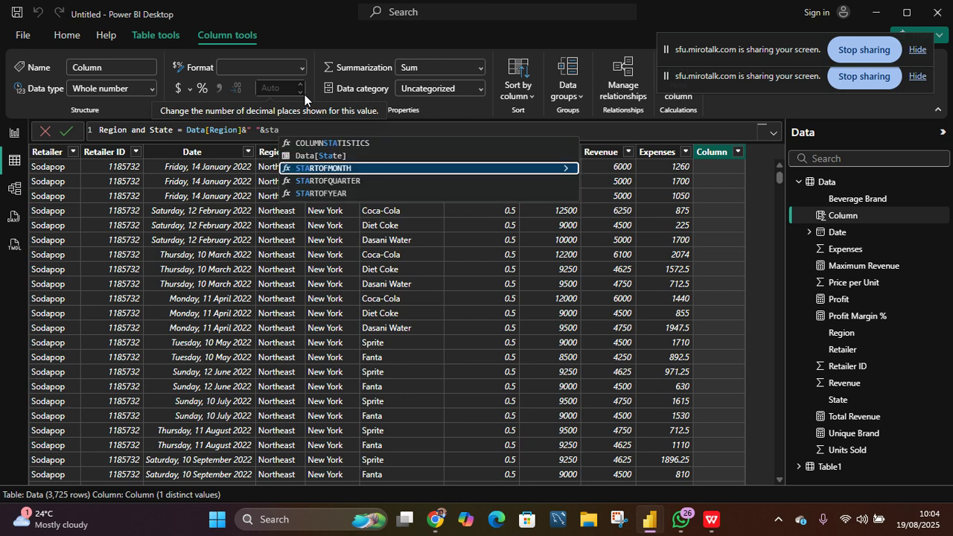
pyautogui.press('Up')
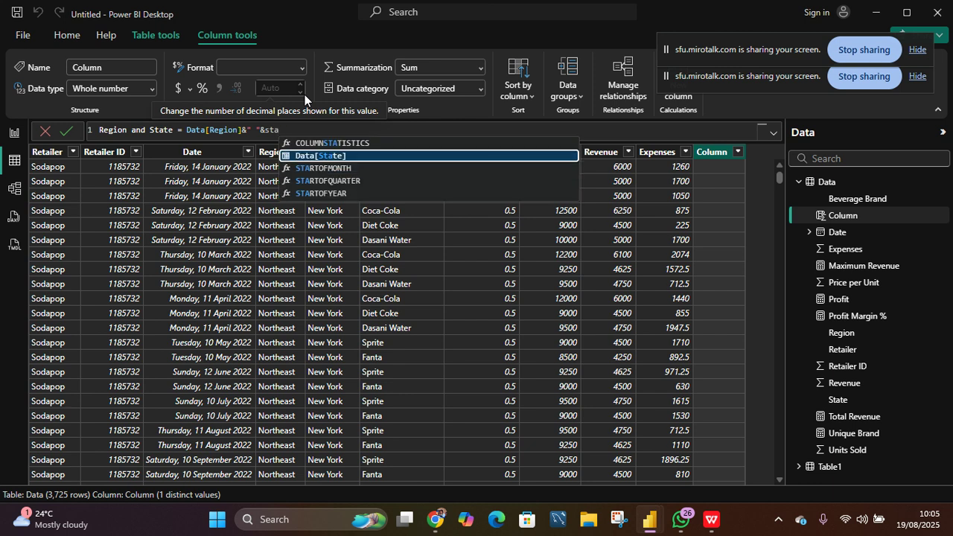
pyautogui.press('Tab')
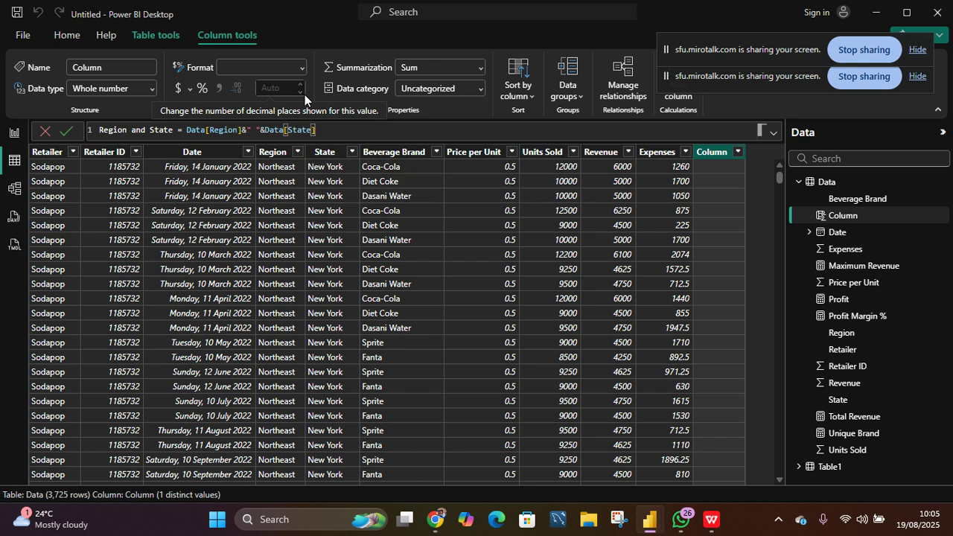
pyautogui.press('Return')
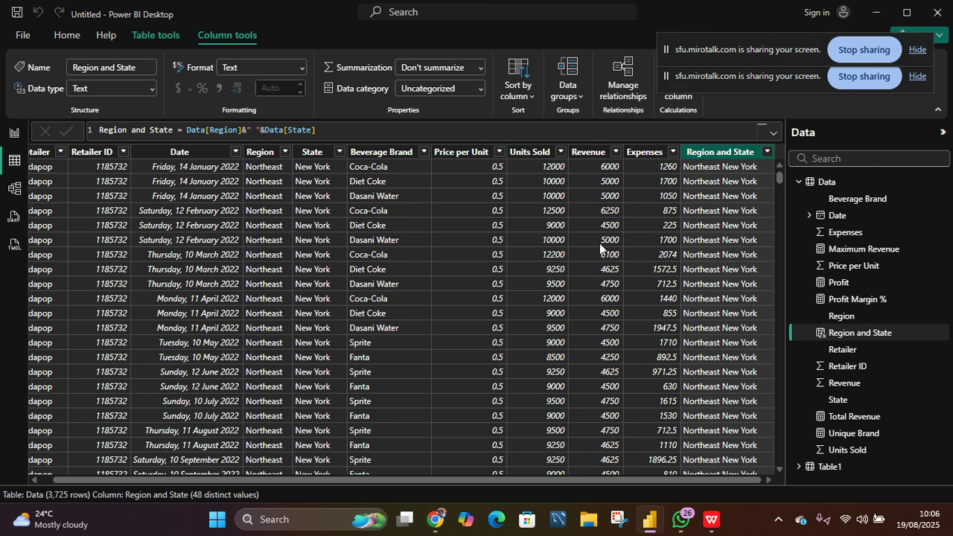
# - Remove the space separator from the Region and State formula, then restore it
pyautogui.click(256, 130)
pyautogui.press('BackSpace')
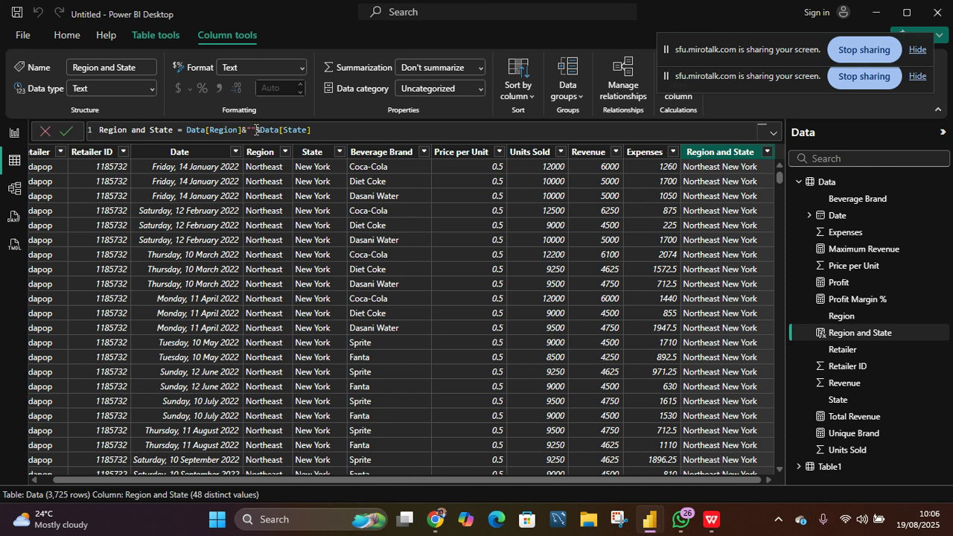
pyautogui.click(316, 130)
pyautogui.press('Return')
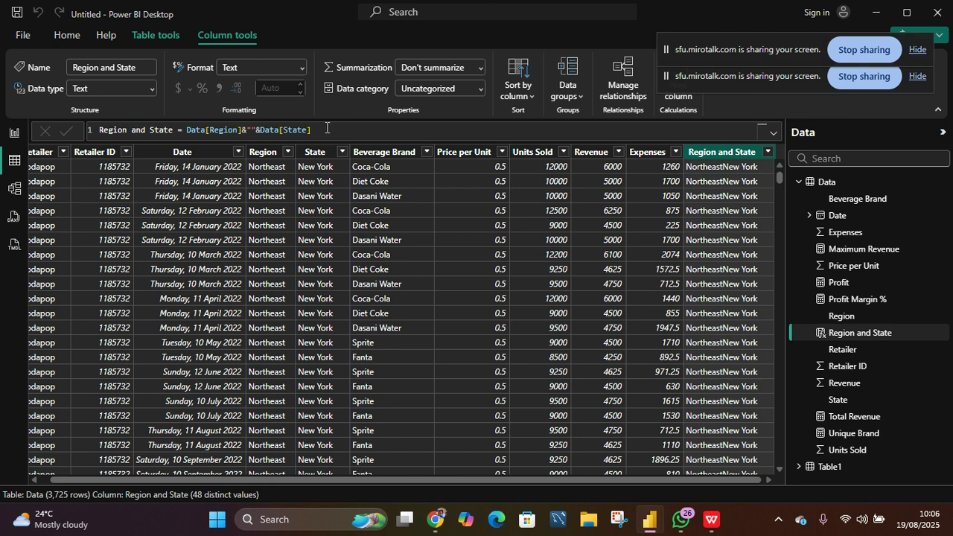
pyautogui.click(251, 129)
pyautogui.click(66, 131)
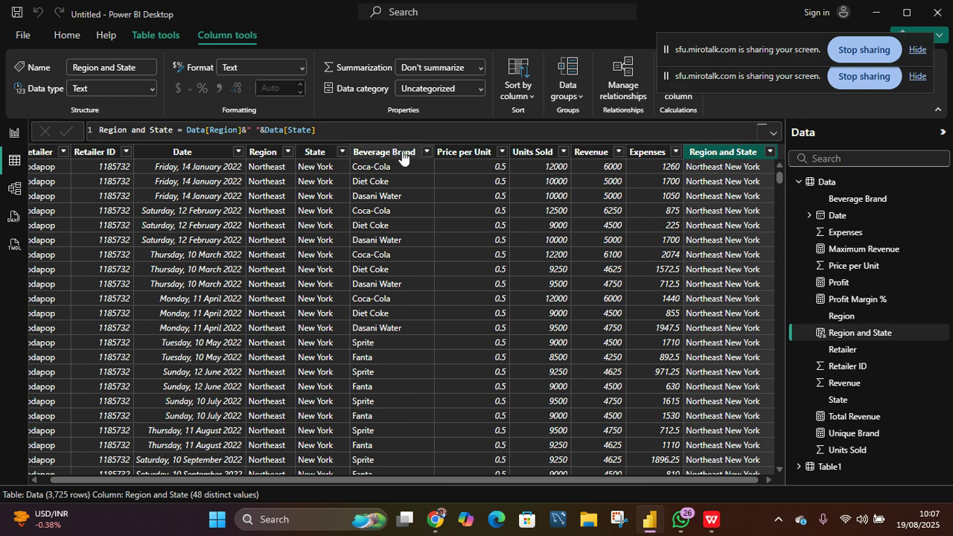
# - Add a calculated column Category = IF(Data[Units Sold]<5000,"Small","Large") to the Data table
pyautogui.click(530, 153)
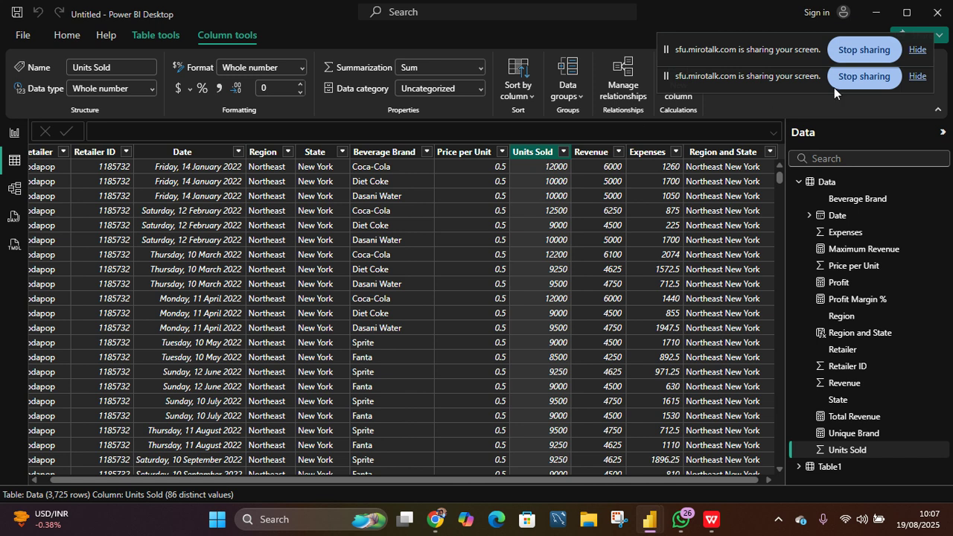
pyautogui.click(159, 36)
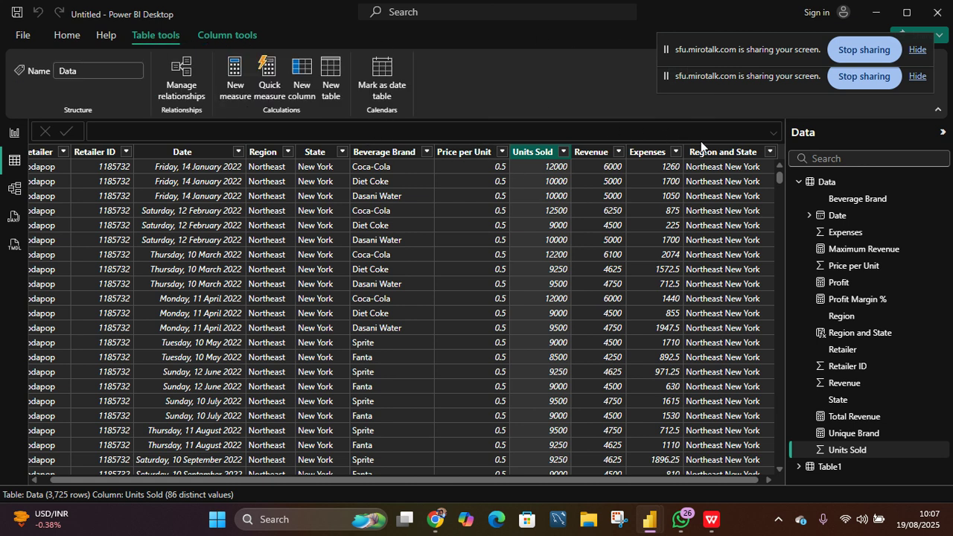
pyautogui.click(718, 152)
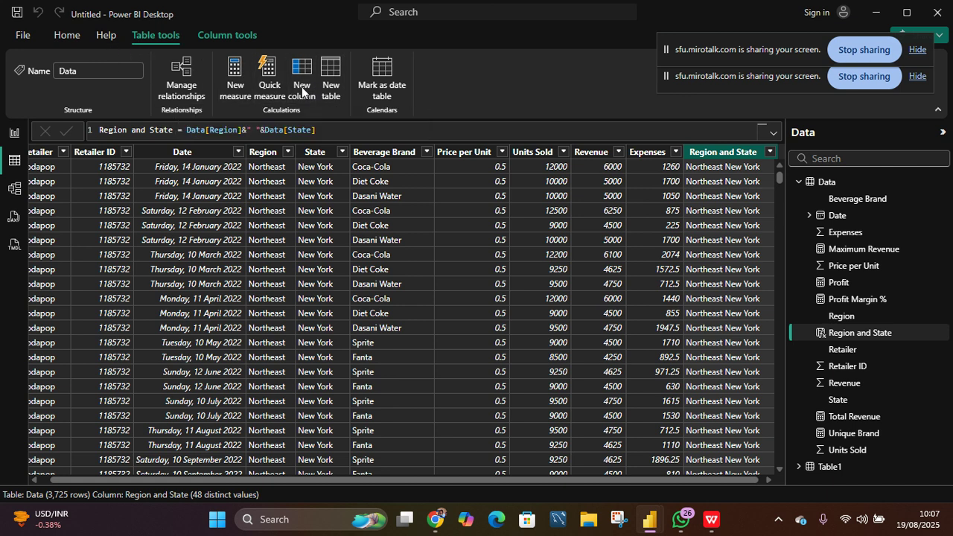
pyautogui.click(302, 90)
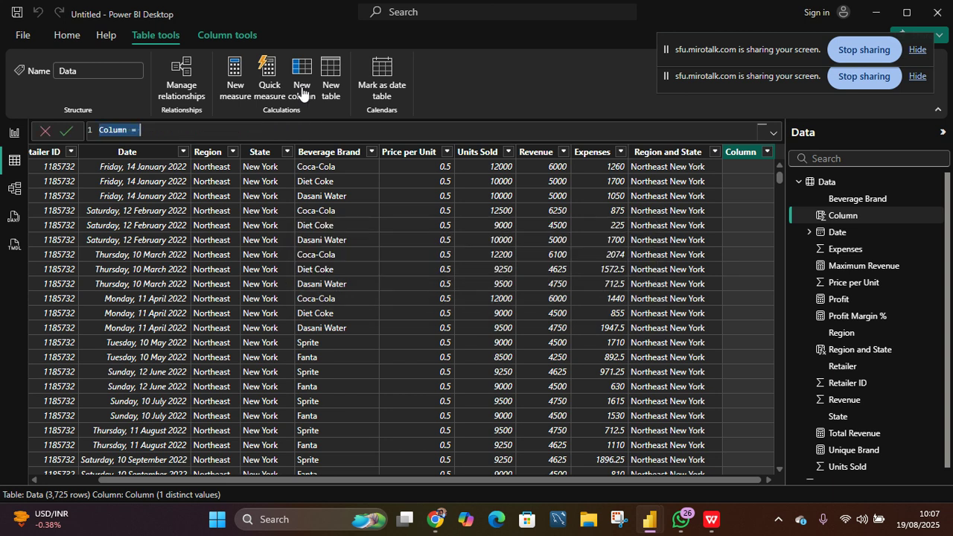
pyautogui.write('Categ')
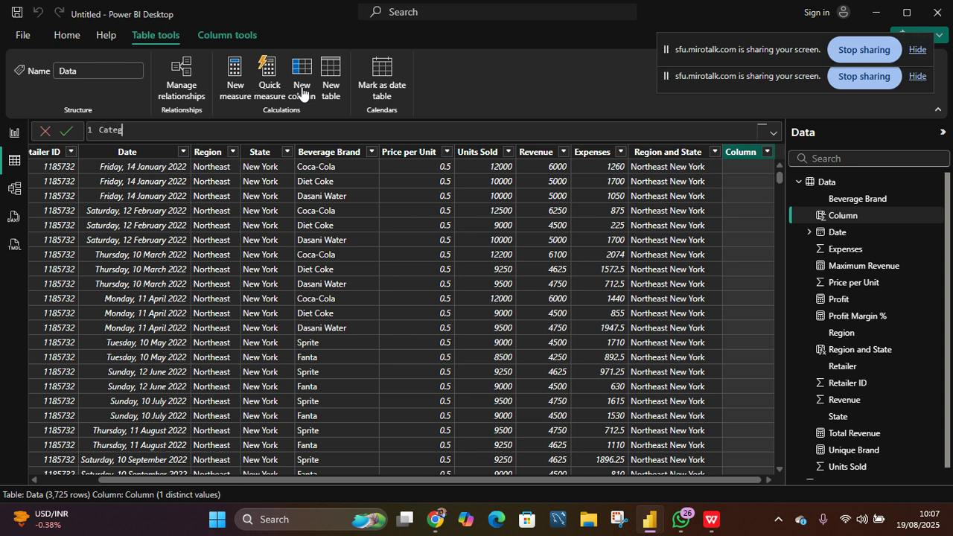
pyautogui.write('ory n')
pyautogui.press('BackSpace')
pyautogui.write('=')
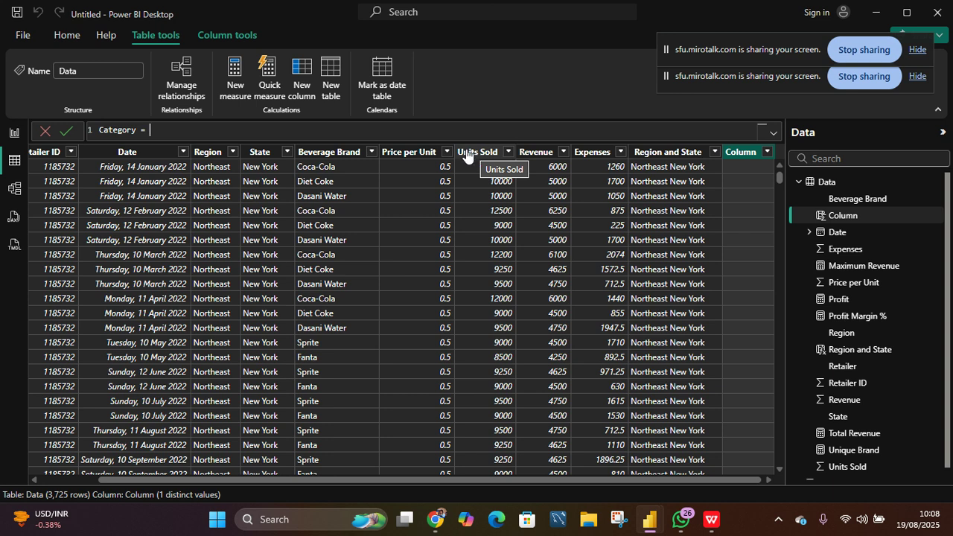
pyautogui.write('if')
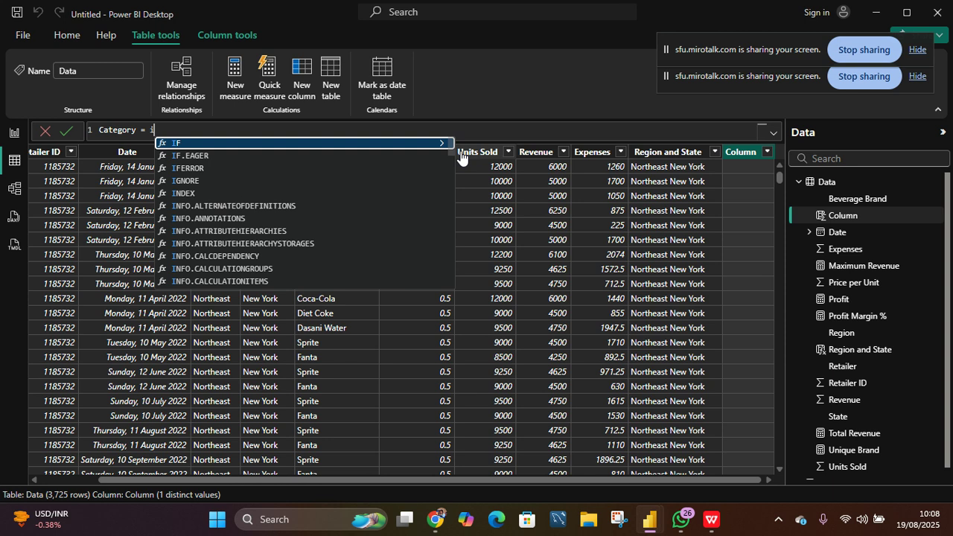
pyautogui.press('Tab')
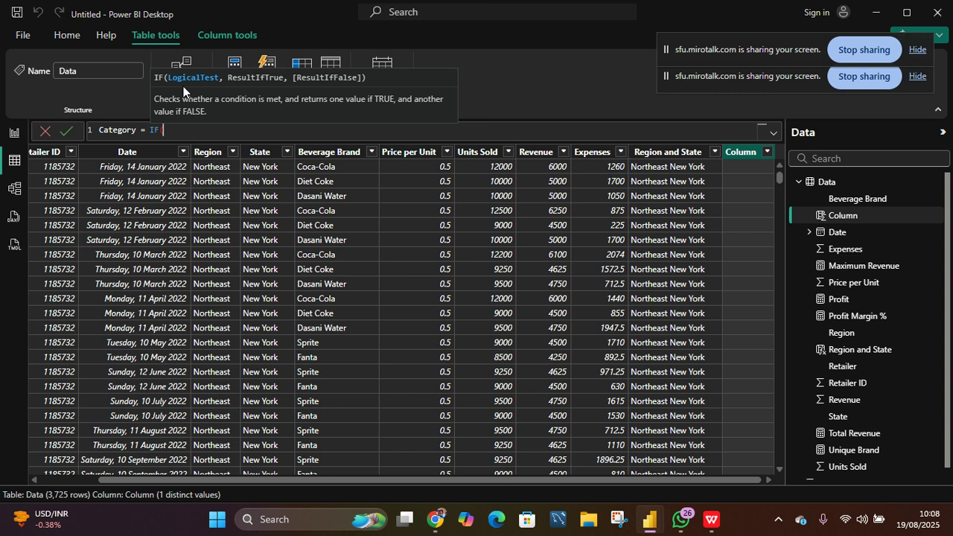
pyautogui.write('uni')
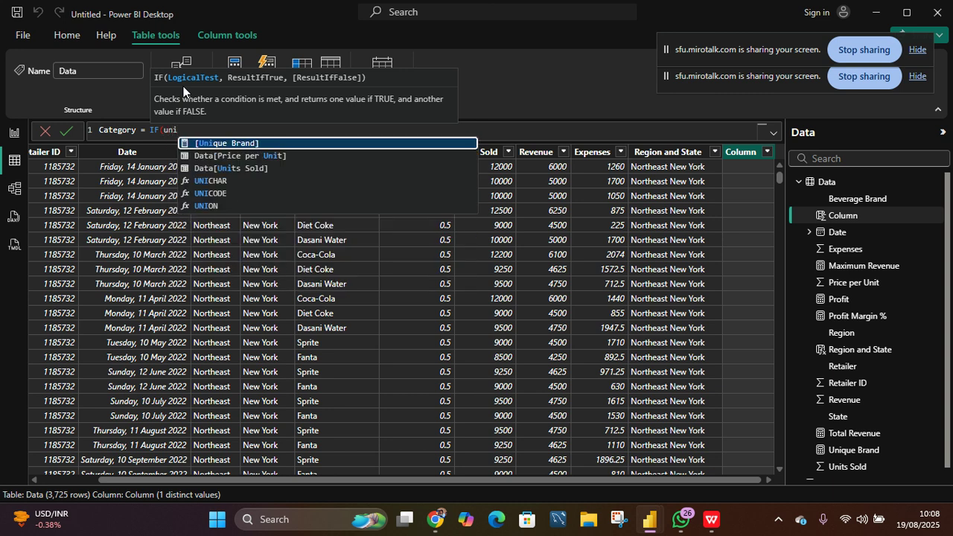
pyautogui.press('Down')
pyautogui.press('Down')
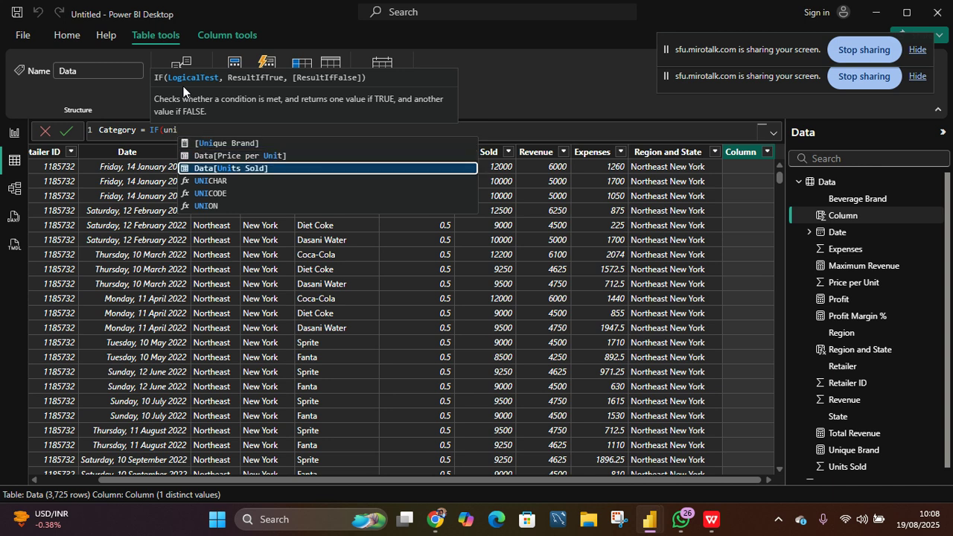
pyautogui.press('Tab')
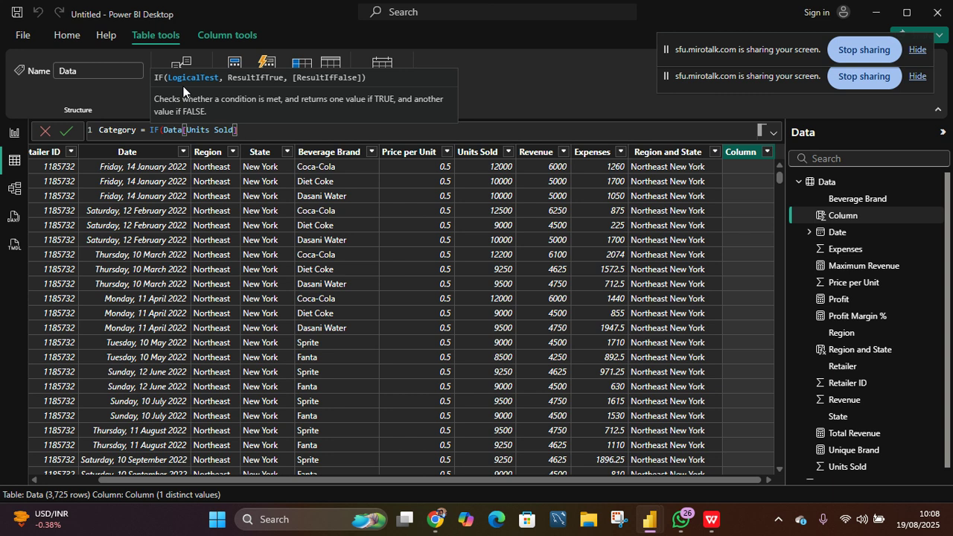
pyautogui.write('<5000')
pyautogui.write(',')
pyautogui.write('"')
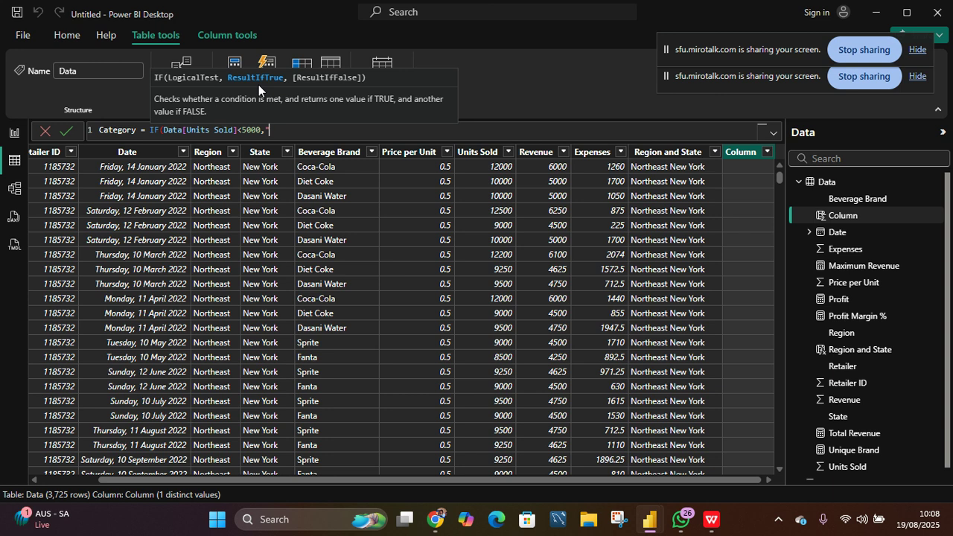
pyautogui.write('Small",')
pyautogui.write('"Large")')
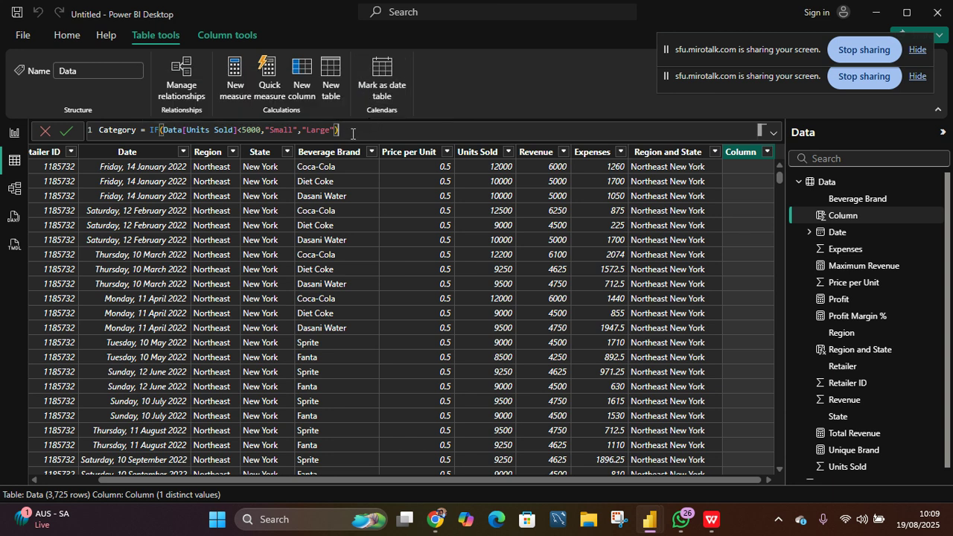
pyautogui.press('Return')
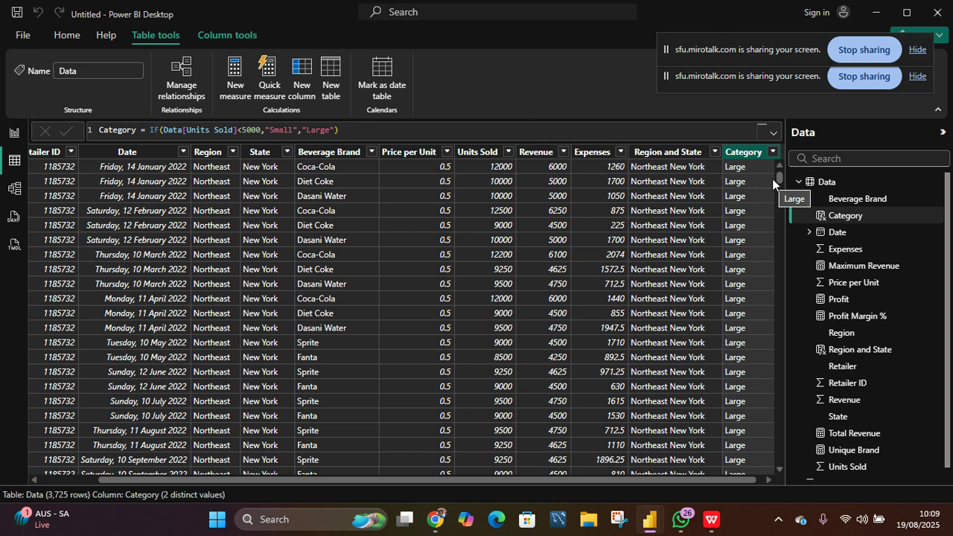
# - Extend the Category formula to IF(Data[Units Sold]<5000,"Small",IF(Data[Units Sold]<10000,"Medium","Large")) and commit it
pyautogui.moveTo(780, 177)
pyautogui.mouseDown()
pyautogui.moveTo(779, 187)
pyautogui.moveTo(775, 162)
pyautogui.mouseUp()
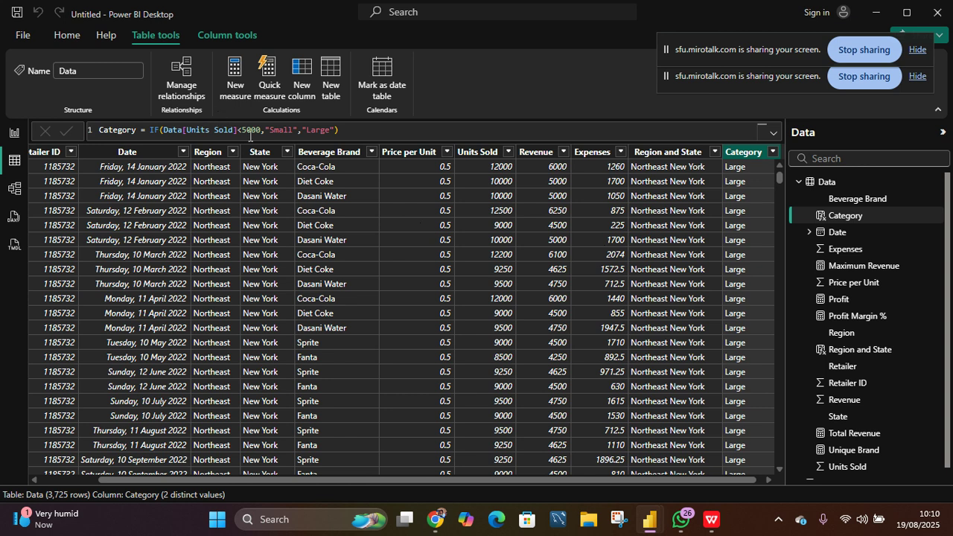
pyautogui.click(302, 131)
pyautogui.write('if')
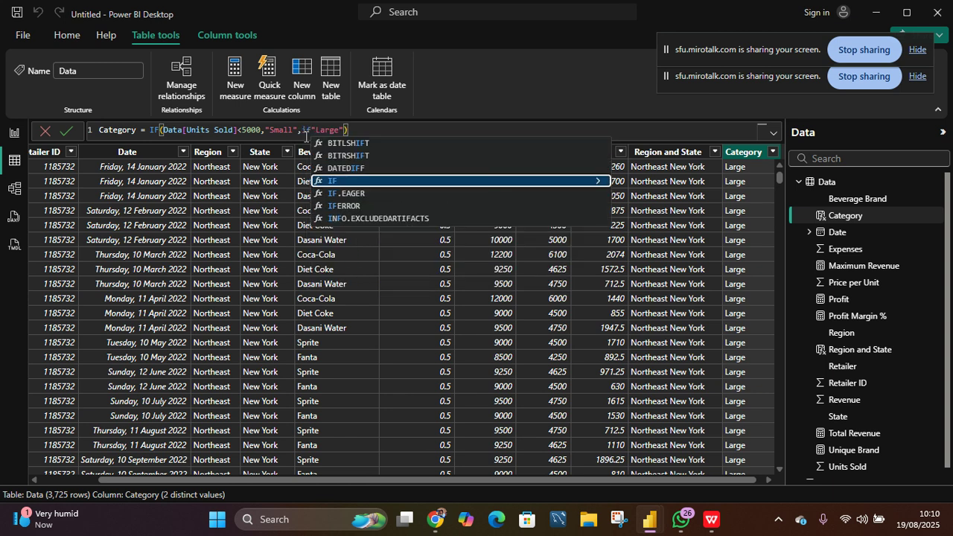
pyautogui.press('Tab')
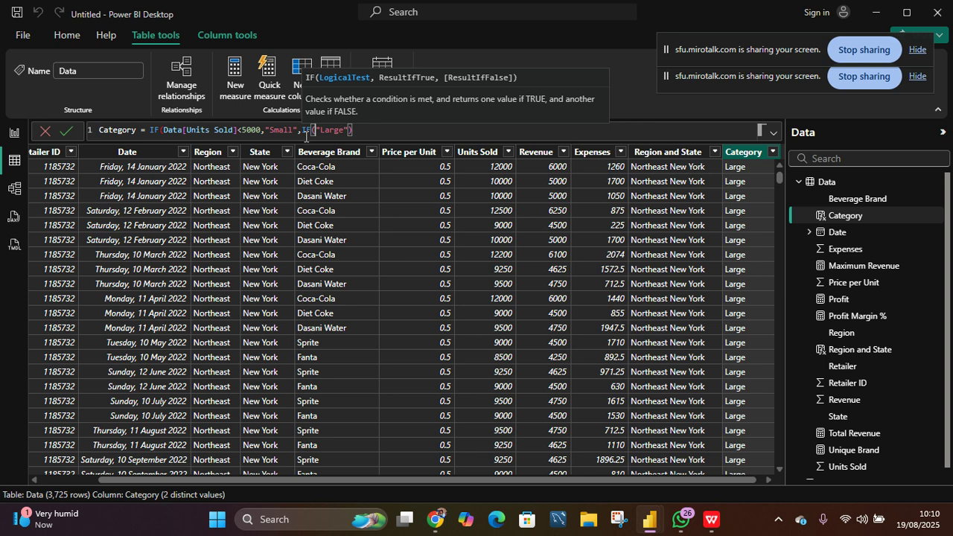
pyautogui.write('un')
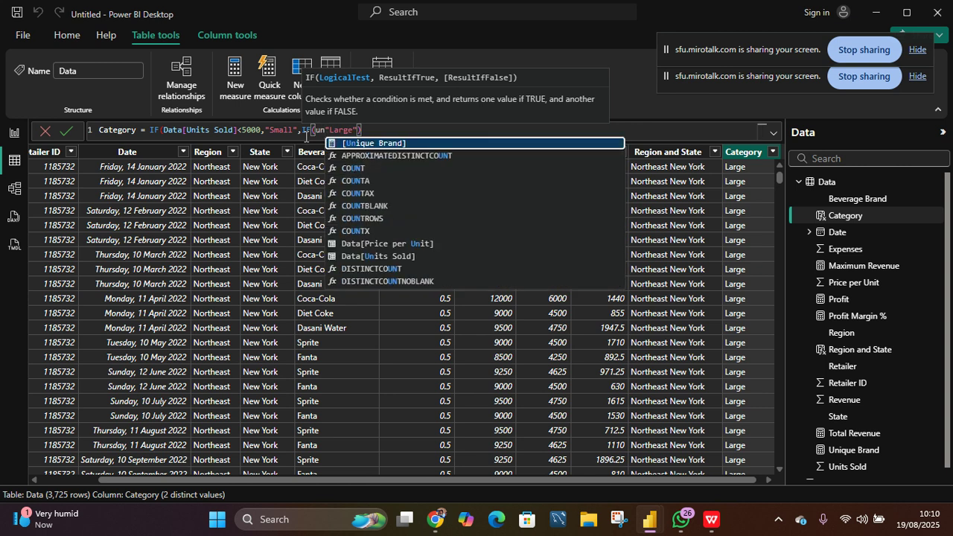
pyautogui.press('Down')
pyautogui.press('Down')
pyautogui.press('Down')
pyautogui.press('Down')
pyautogui.press('Down')
pyautogui.press('Down')
pyautogui.press('Down')
pyautogui.press('Down')
pyautogui.press('Down')
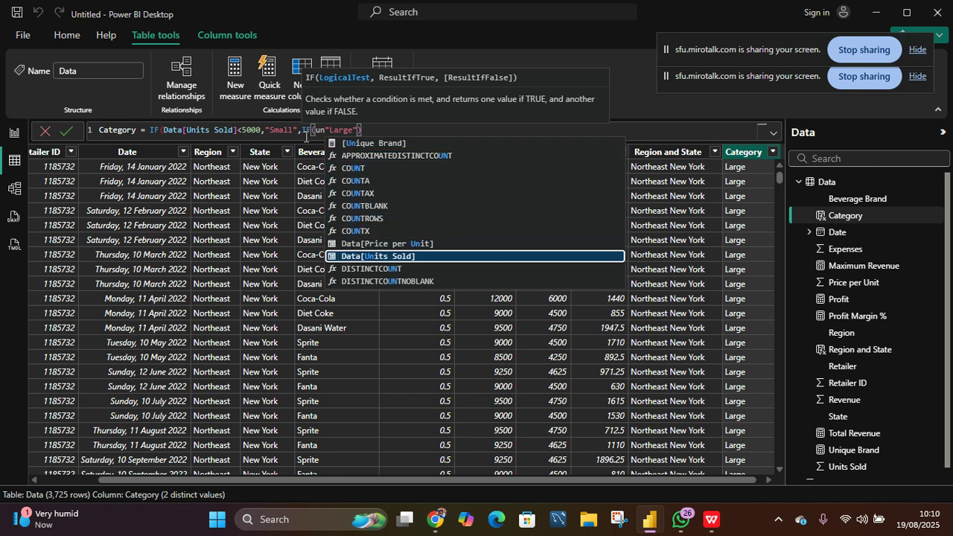
pyautogui.press('Tab')
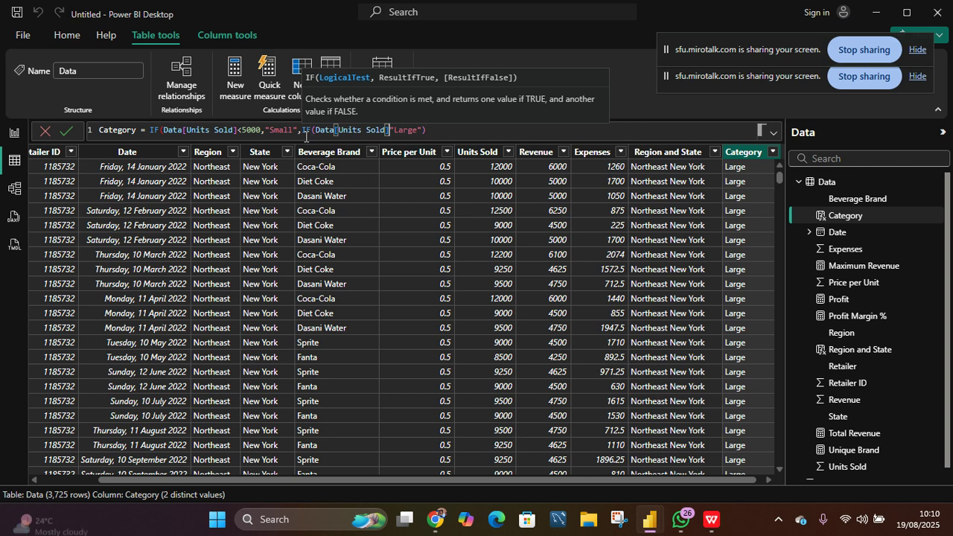
pyautogui.write('<10')
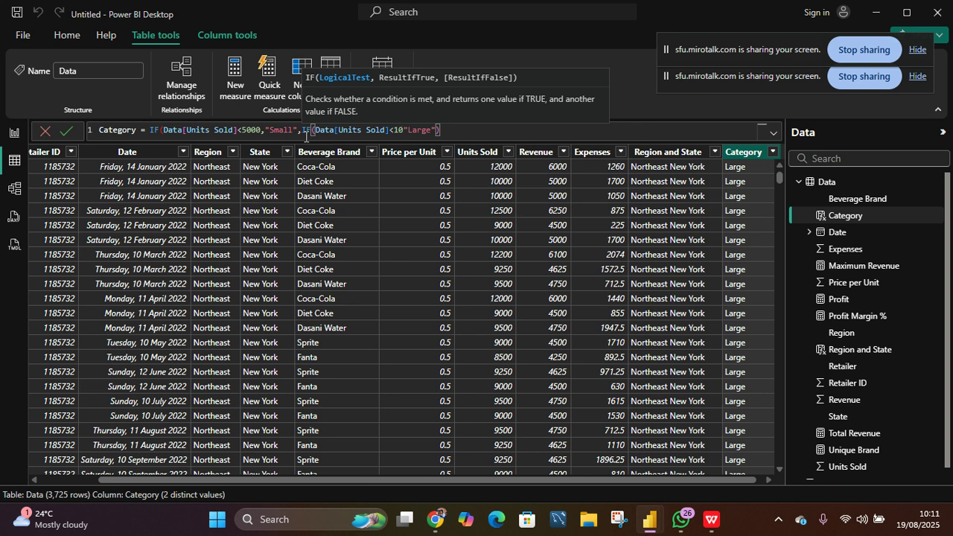
pyautogui.write('000,')
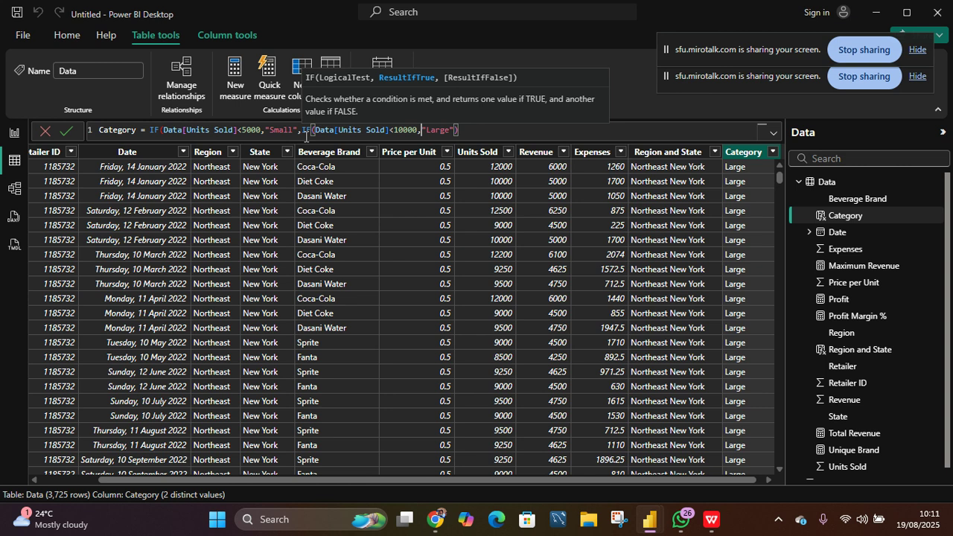
pyautogui.write('"Medium",')
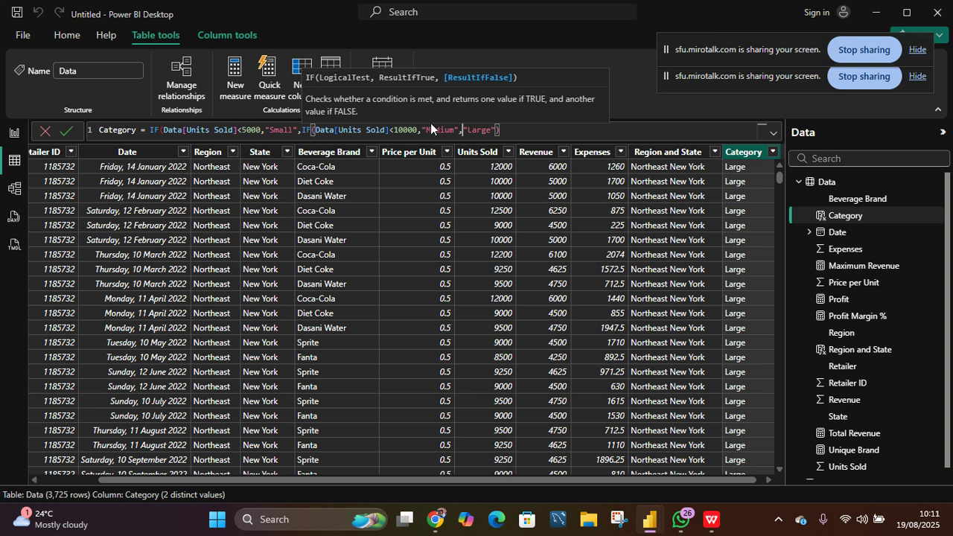
pyautogui.click(506, 133)
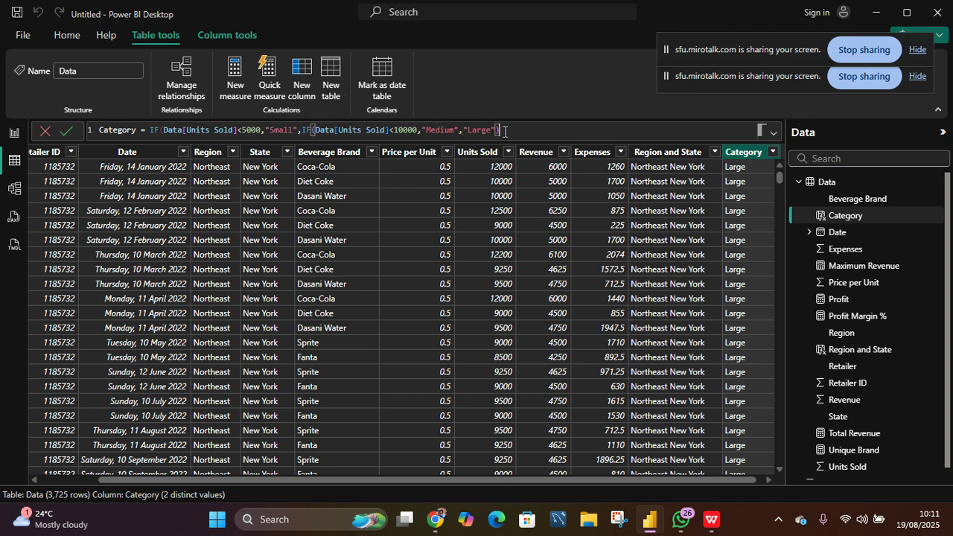
pyautogui.write(')')
pyautogui.click(68, 132)
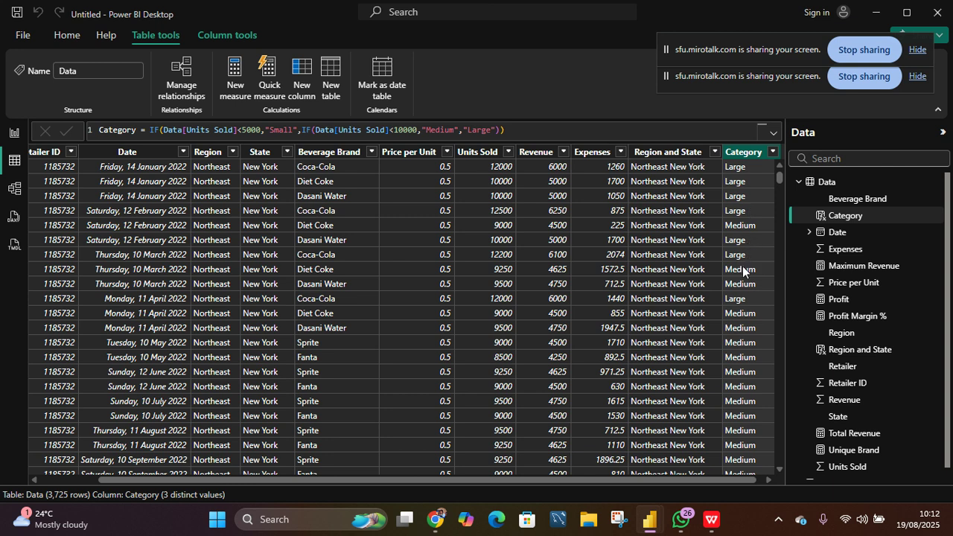
pyautogui.scroll(-1, 670, 395)
pyautogui.scroll(-4, 670, 394)
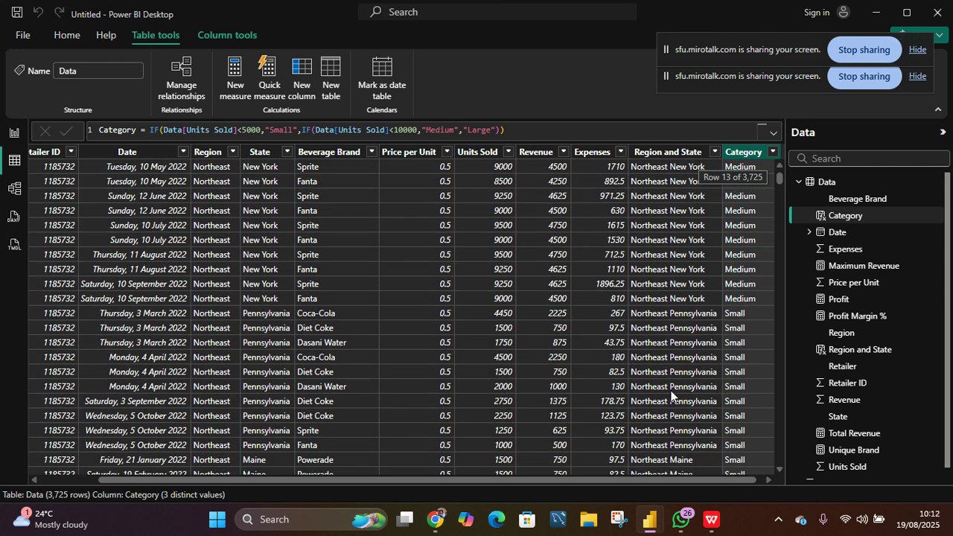
pyautogui.scroll(1, 752, 361)
pyautogui.scroll(3, 752, 361)
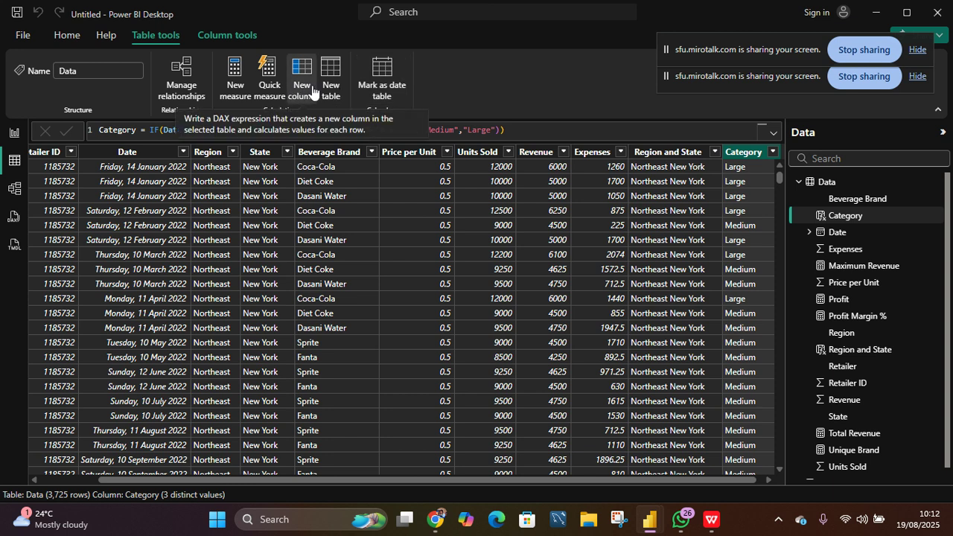
pyautogui.click(239, 90)
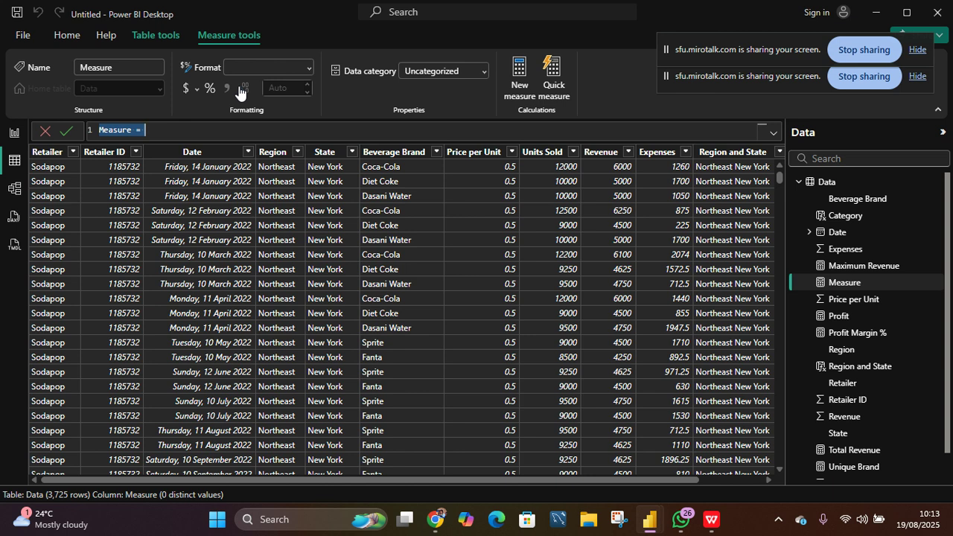
pyautogui.click(435, 154)
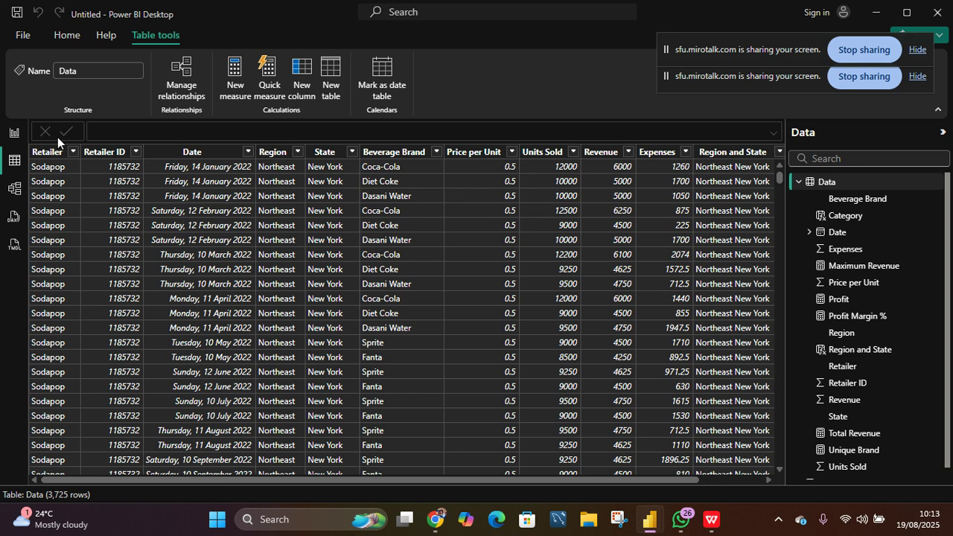
# - In report view, create a new measure Sprite Revenue = CALCULATE([Total Revenue],Data[Beverage Brand]="Sprite") and commit it
pyautogui.click(13, 133)
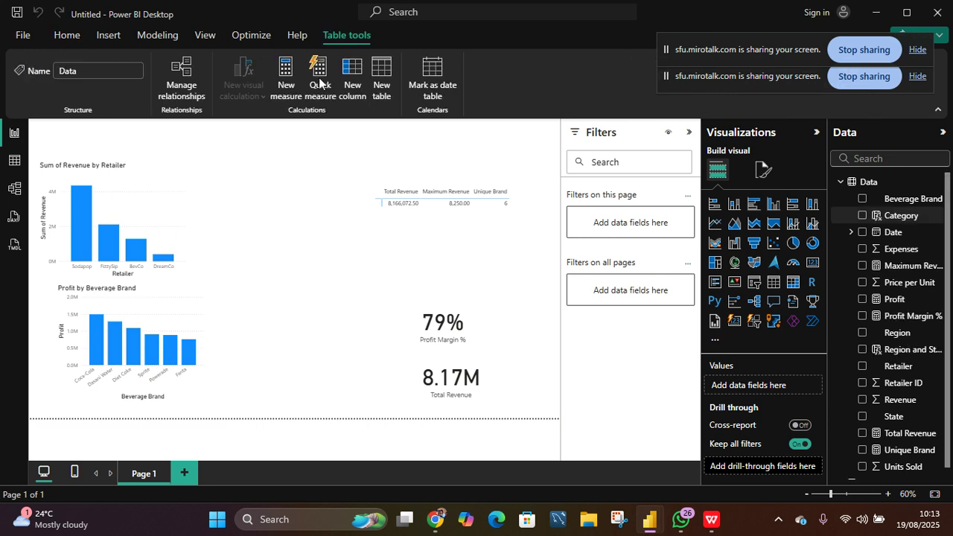
pyautogui.click(625, 82)
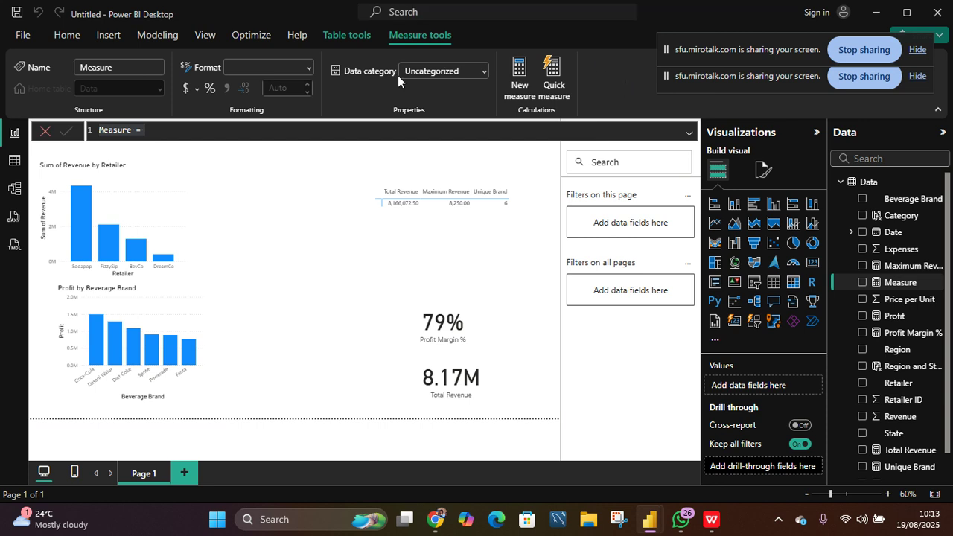
pyautogui.click(213, 131)
pyautogui.hotkey('ctrl', 'a')
pyautogui.write('Spr')
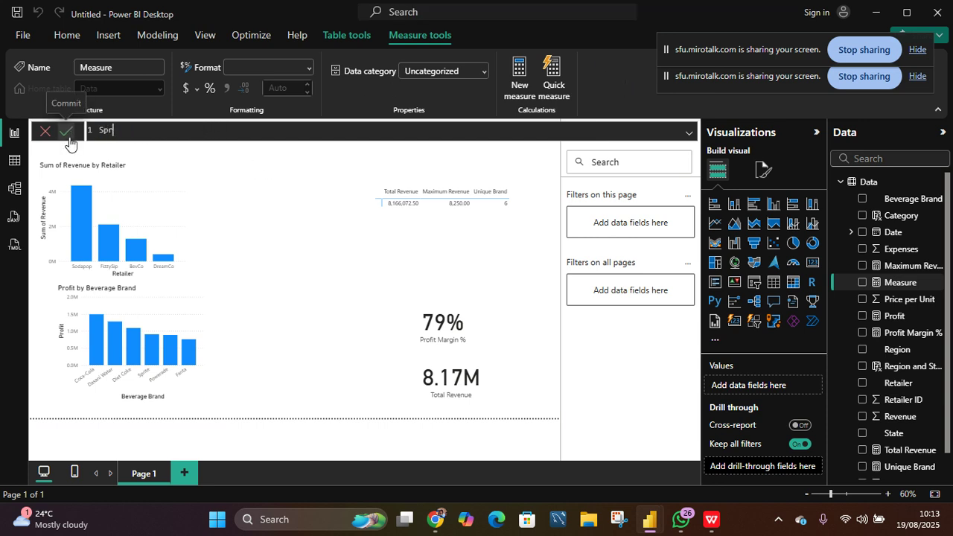
pyautogui.write('ite Revenue =')
pyautogui.write('cal')
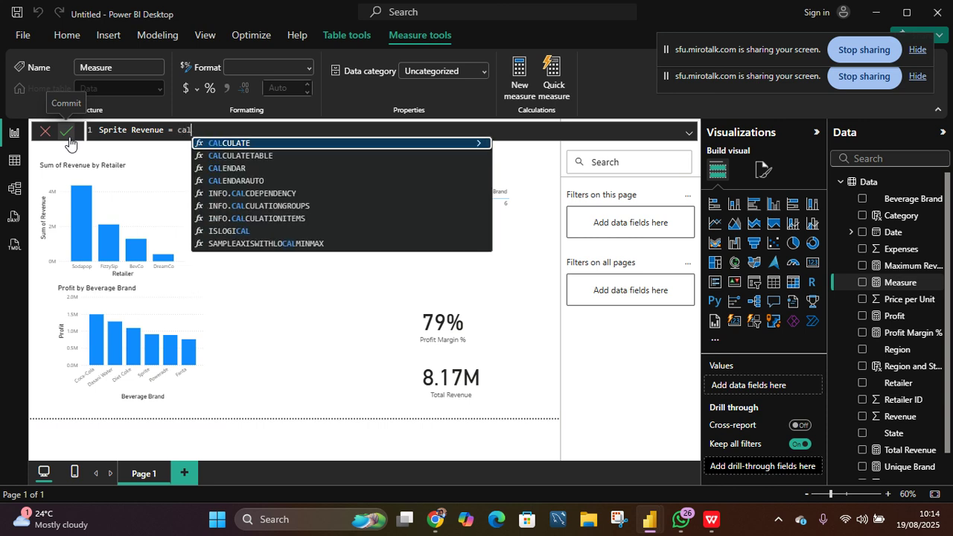
pyautogui.press('Tab')
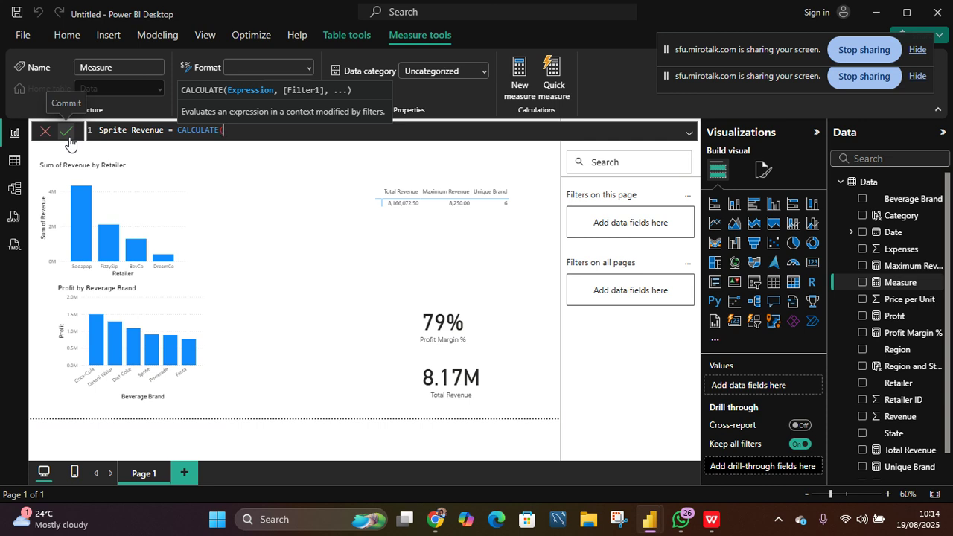
pyautogui.write('rev')
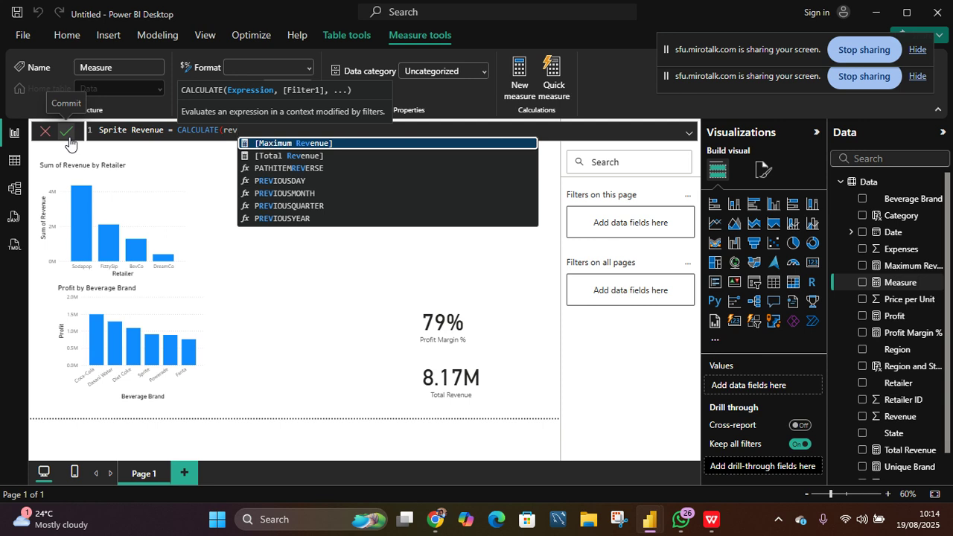
pyautogui.write('e')
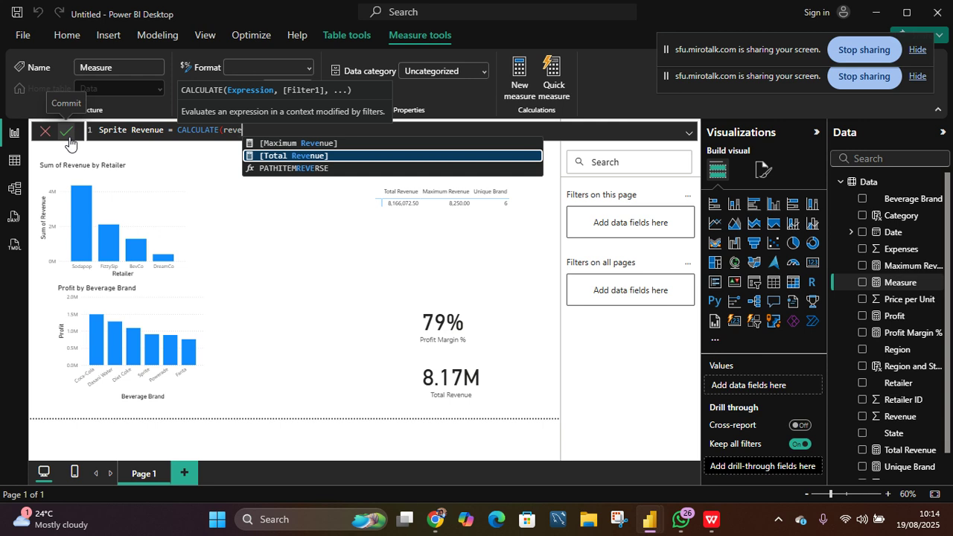
pyautogui.press('Tab')
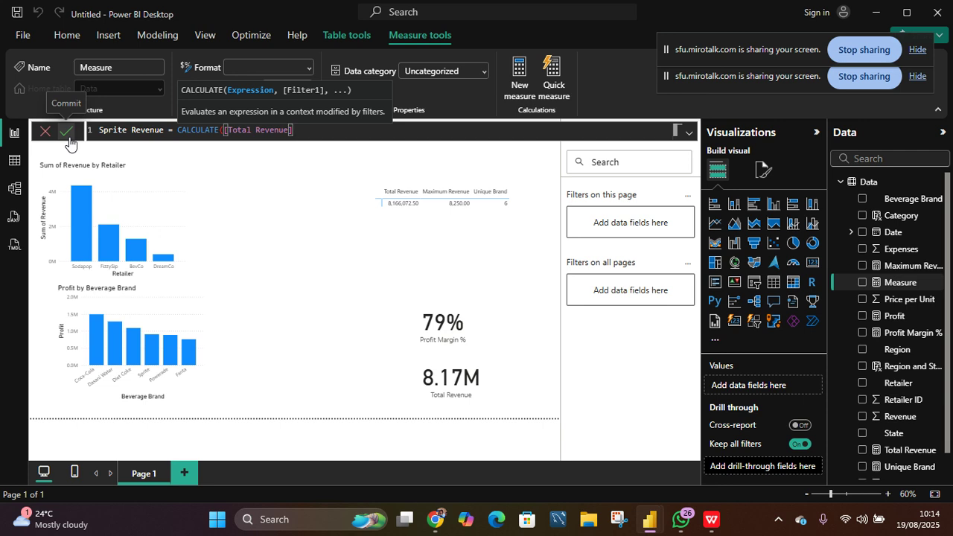
pyautogui.write(',')
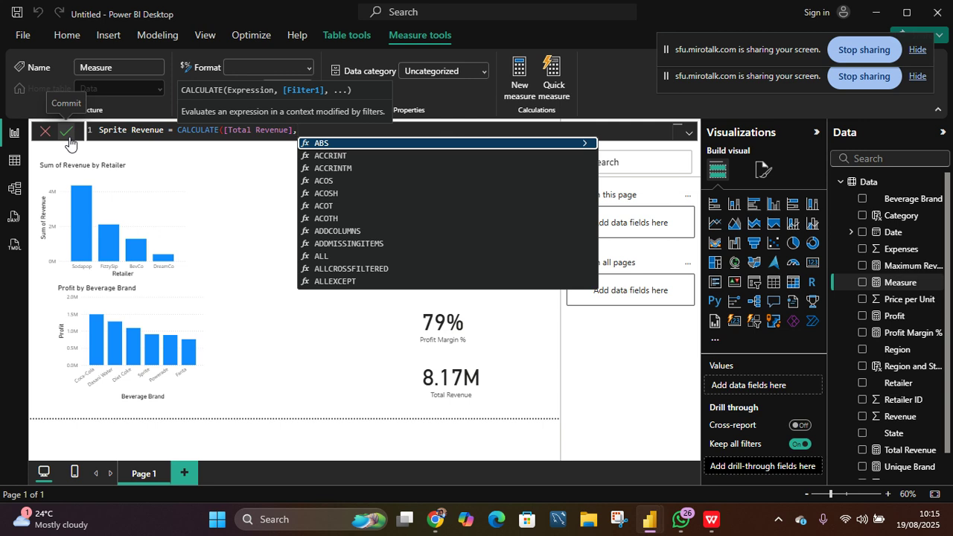
pyautogui.write('bever')
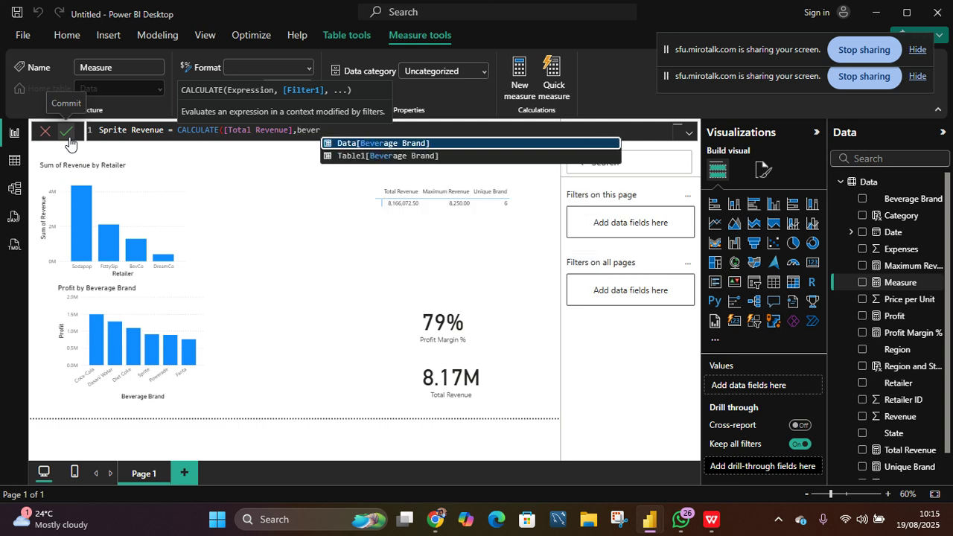
pyautogui.press('Tab')
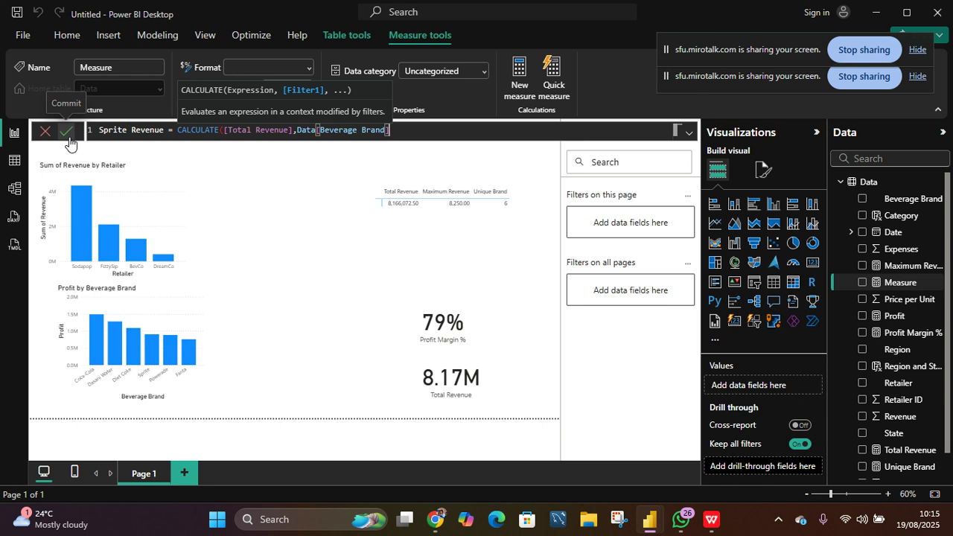
pyautogui.write('="Sprite"')
pyautogui.write(')')
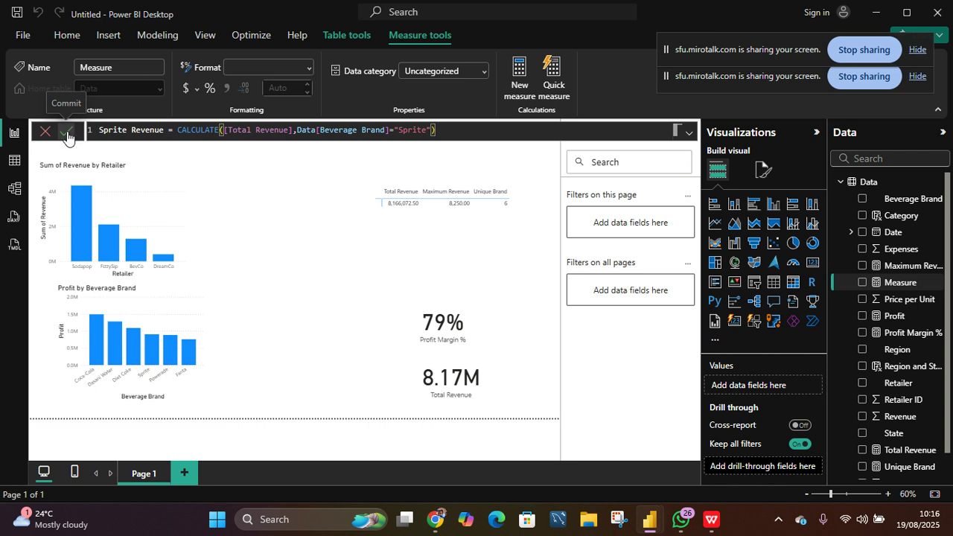
pyautogui.click(67, 134)
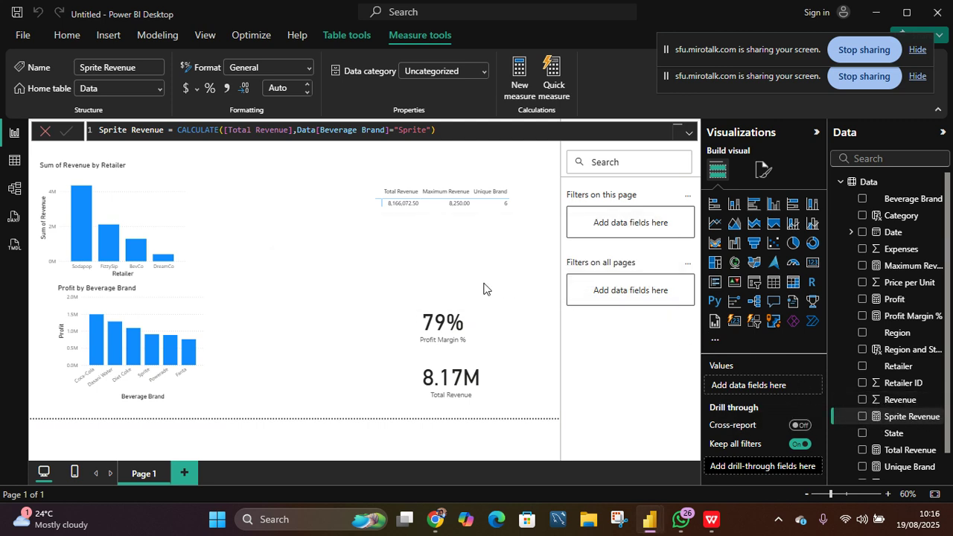
# - Add a card visual to the report page and display the Sprite Revenue measure in it
pyautogui.click(809, 266)
pyautogui.moveTo(290, 221); pyautogui.dragTo(297, 291)
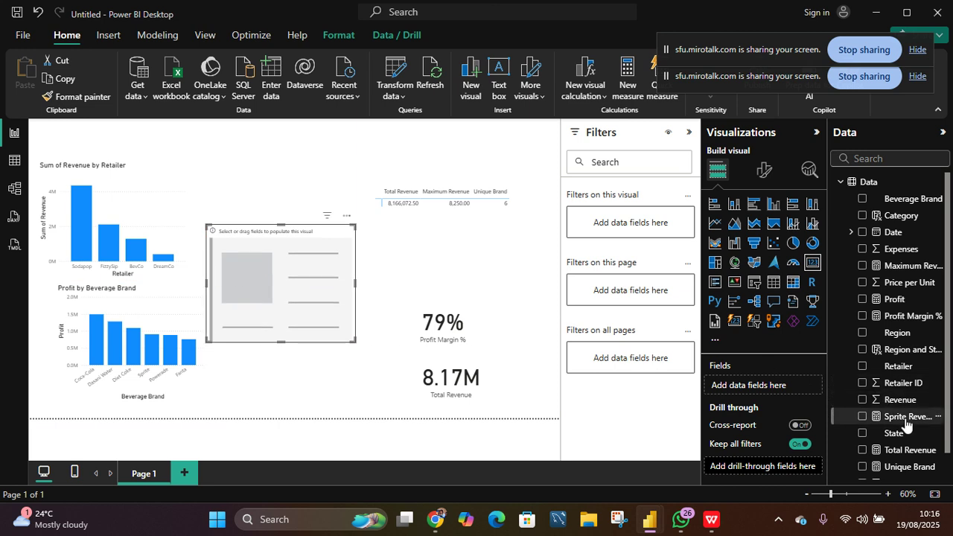
pyautogui.moveTo(905, 422); pyautogui.dragTo(304, 308)
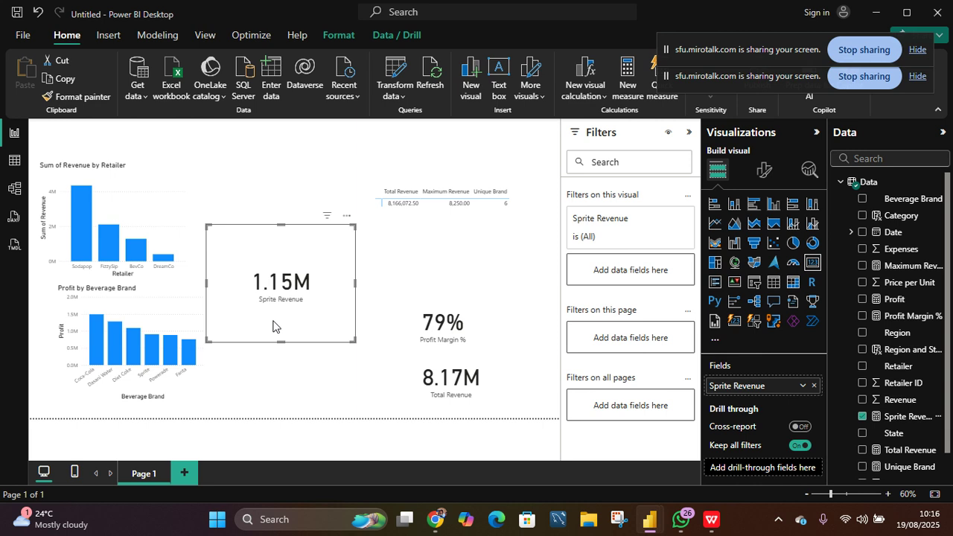
# - Inspect the Sprite Revenue measure's formula and how it appears in table view
pyautogui.click(890, 418)
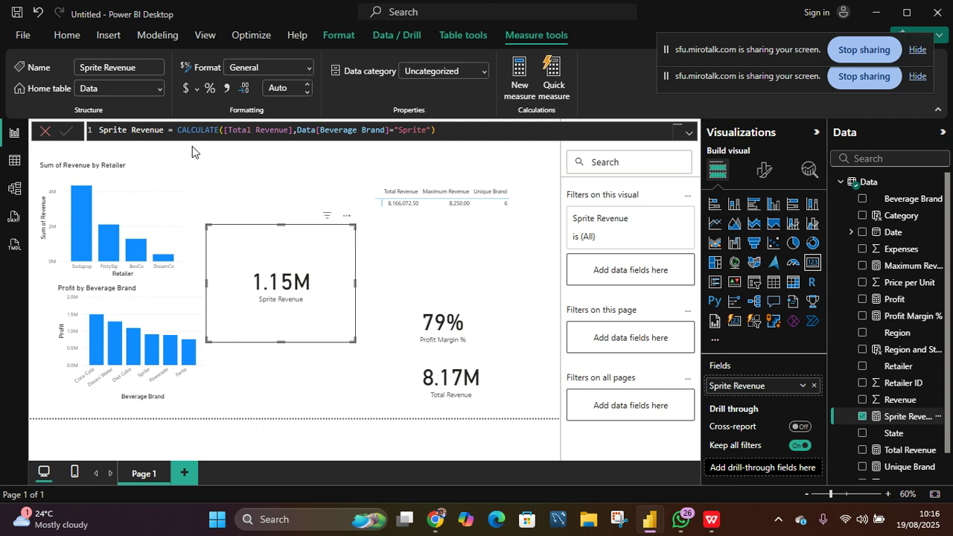
pyautogui.click(14, 170)
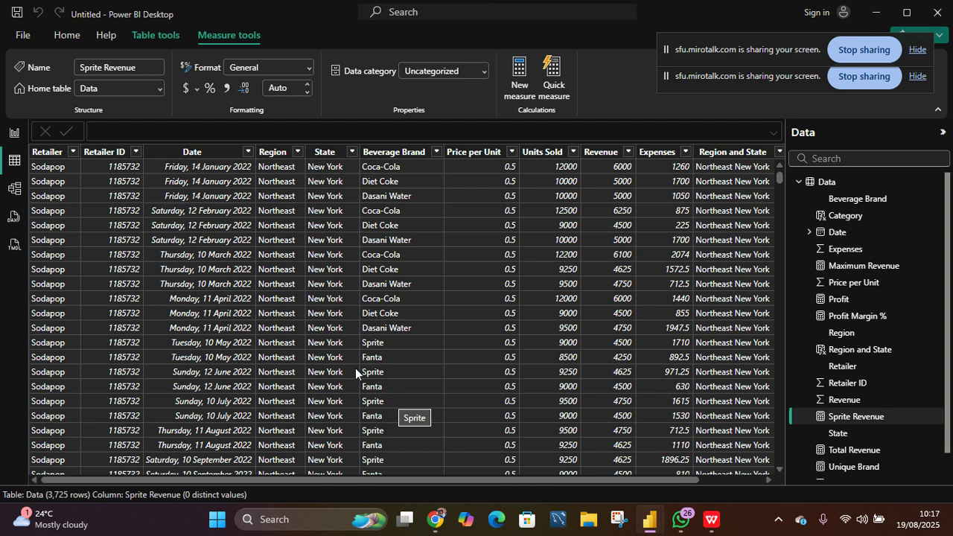
pyautogui.click(13, 132)
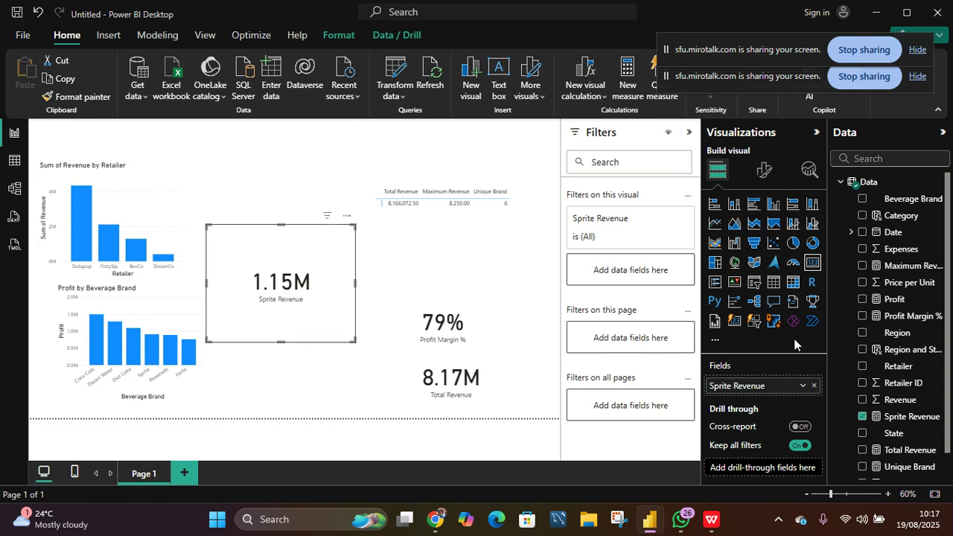
pyautogui.click(925, 418)
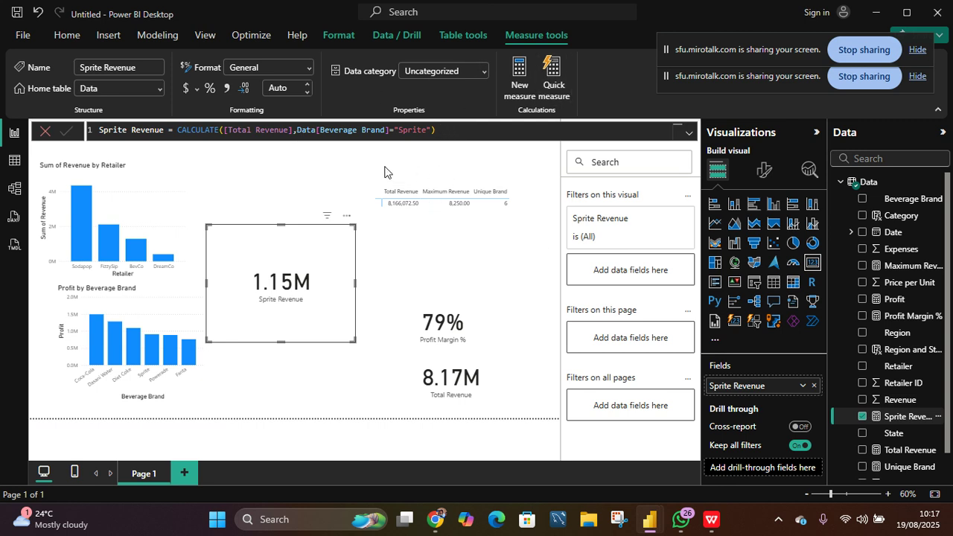
pyautogui.click(308, 174)
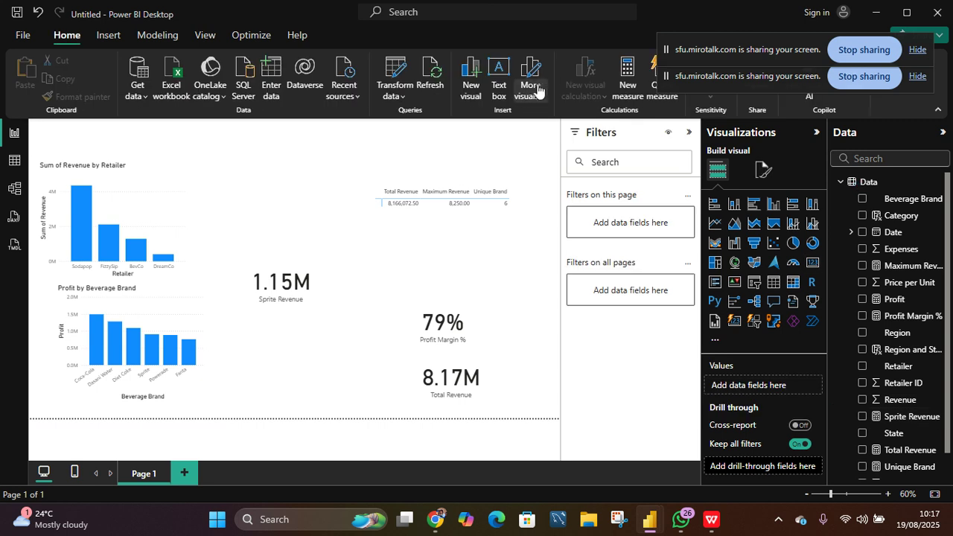
# - Create a new measure named Sprite and Fanta, starting its formula as CALCULATE([Total Revenue],
pyautogui.click(628, 89)
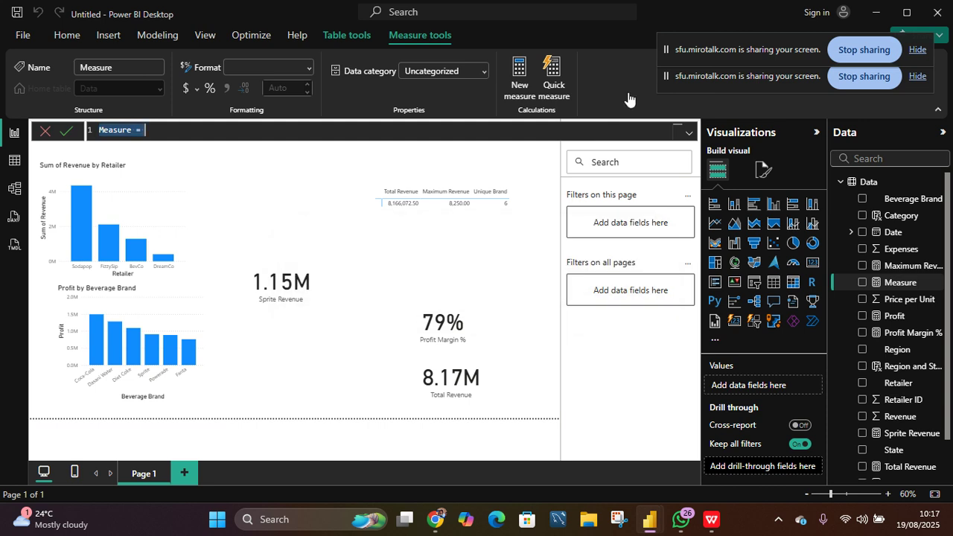
pyautogui.write('Spri')
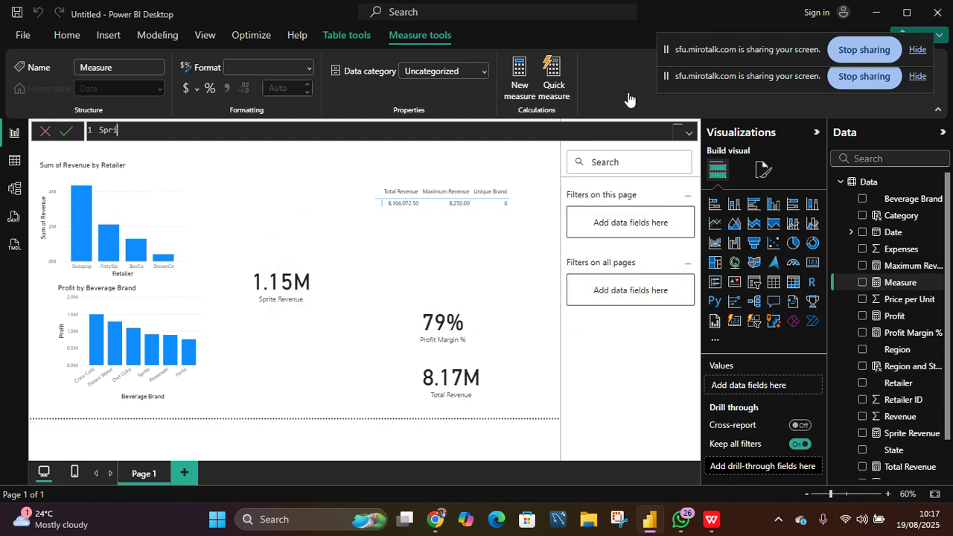
pyautogui.write('te and Fanta')
pyautogui.write('= calc')
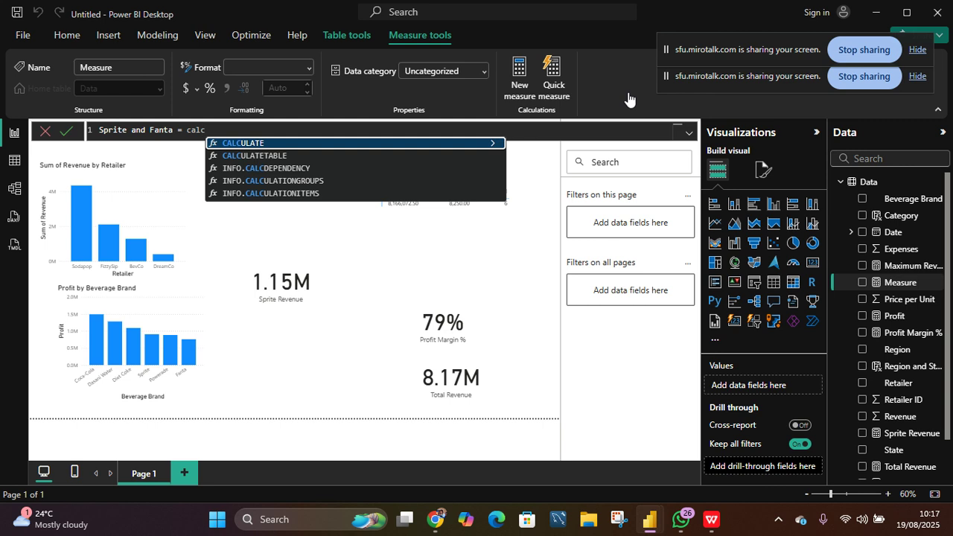
pyautogui.press('Tab')
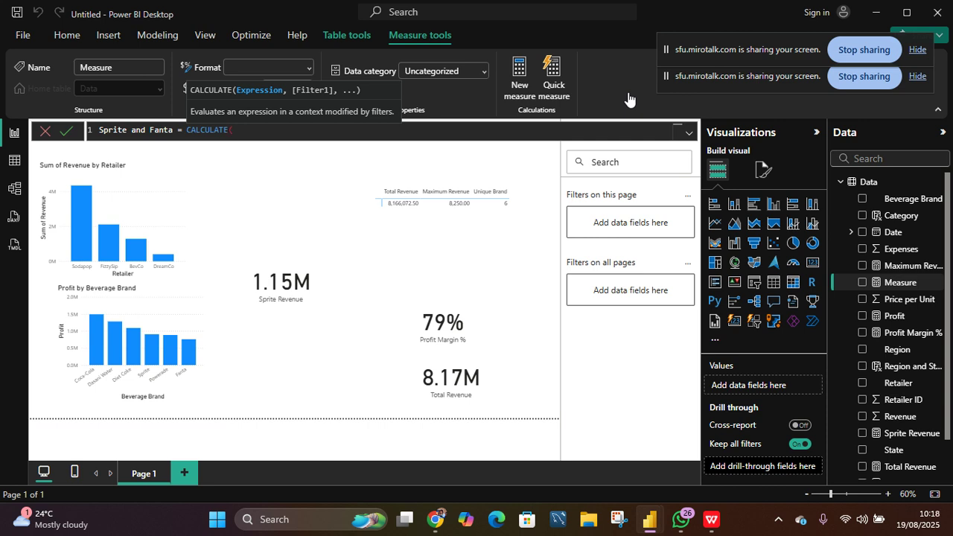
pyautogui.write('t')
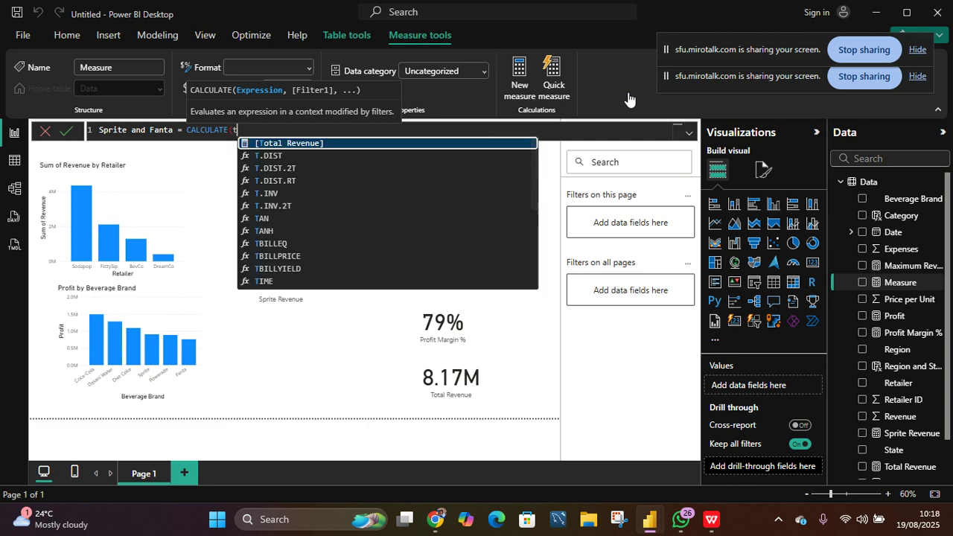
pyautogui.press('Tab')
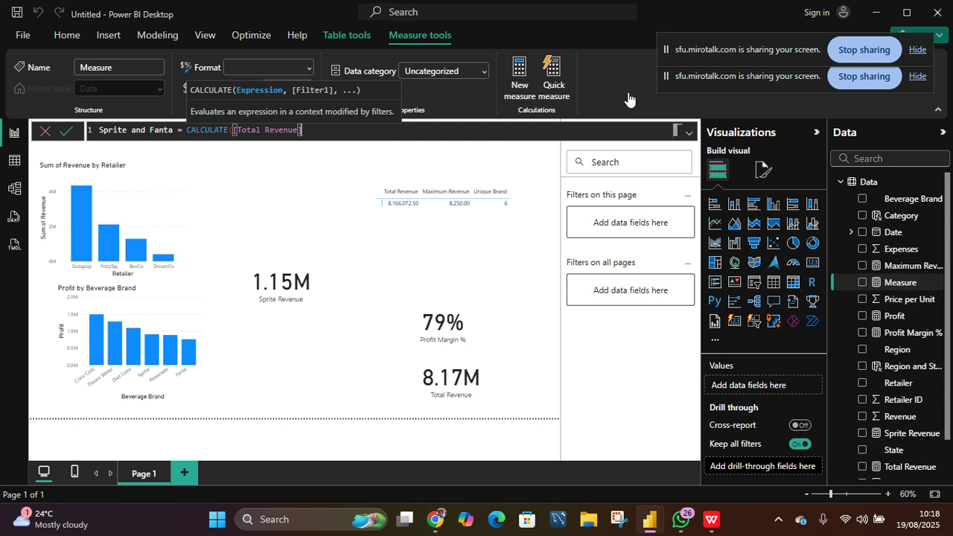
pyautogui.write(',')
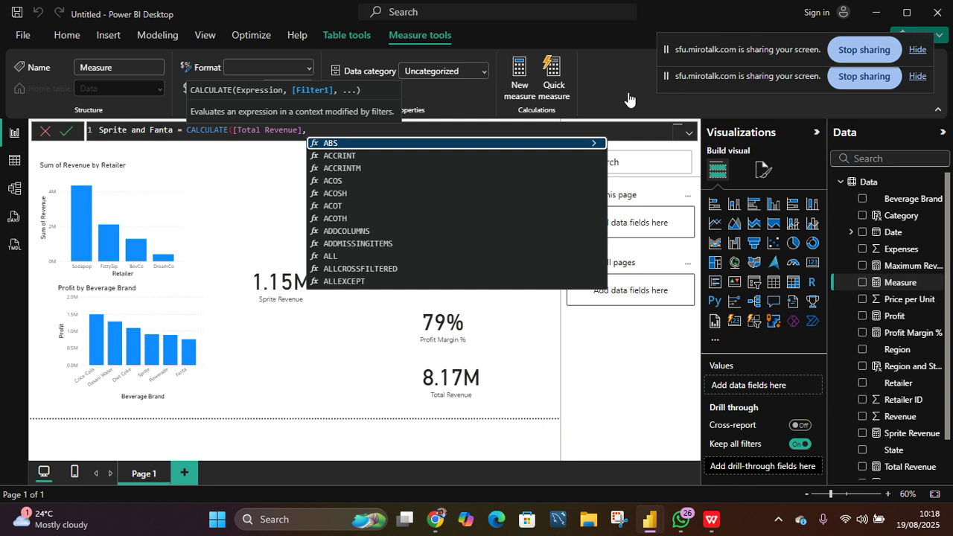
# - Add the filter OR(Data[Beverage Brand]="Sprite",Data[Beverage Brand]="Fanta"), close the CALCULATE and commit the measure
pyautogui.write('or')
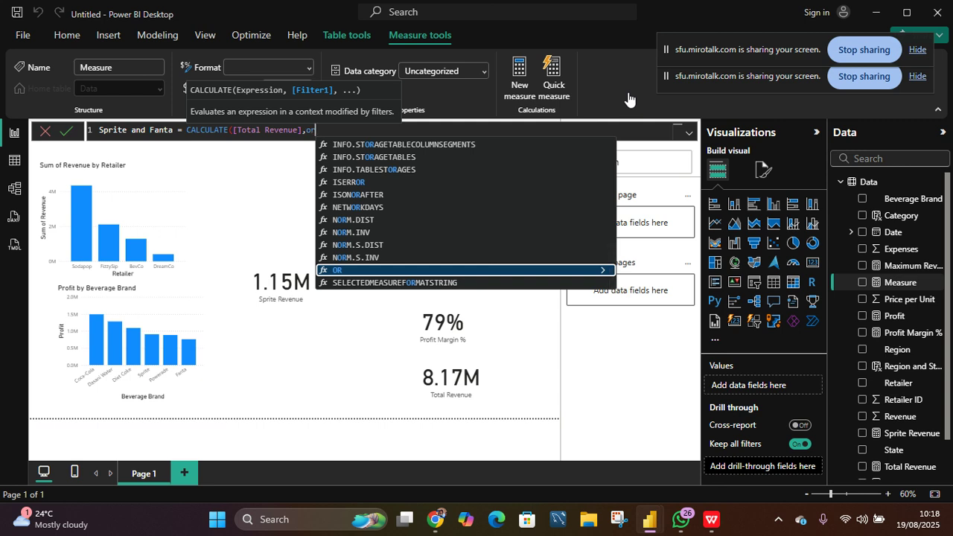
pyautogui.press('Tab')
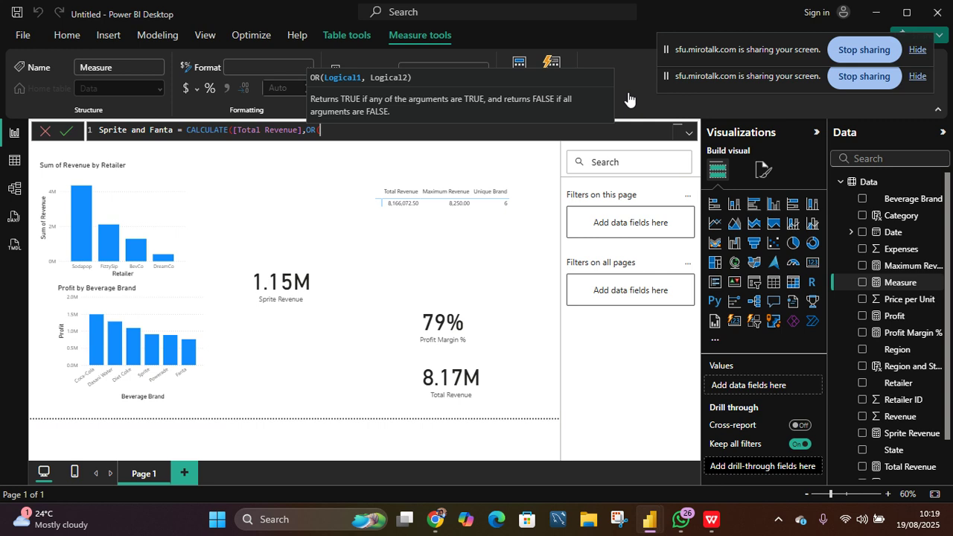
pyautogui.write('bev')
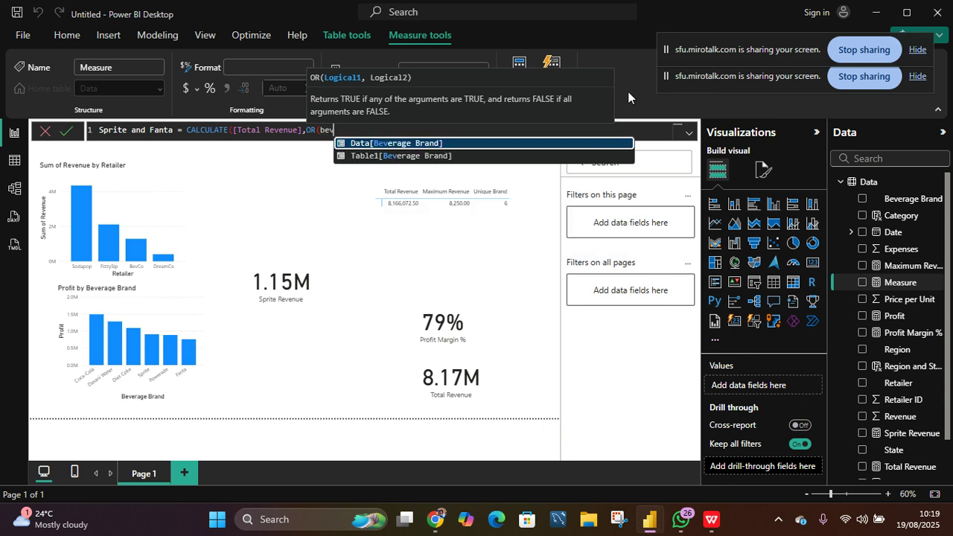
pyautogui.press('Tab')
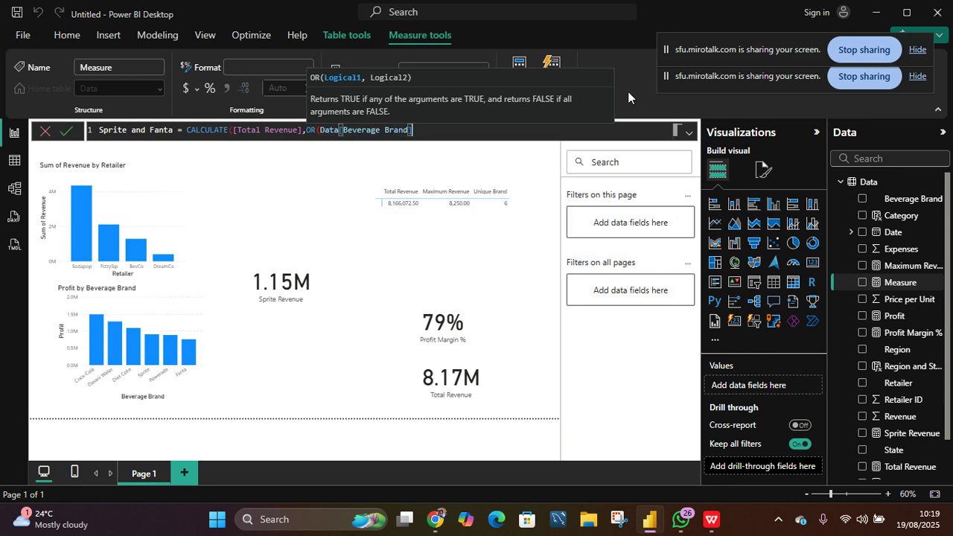
pyautogui.write('="Sprite"')
pyautogui.write(',')
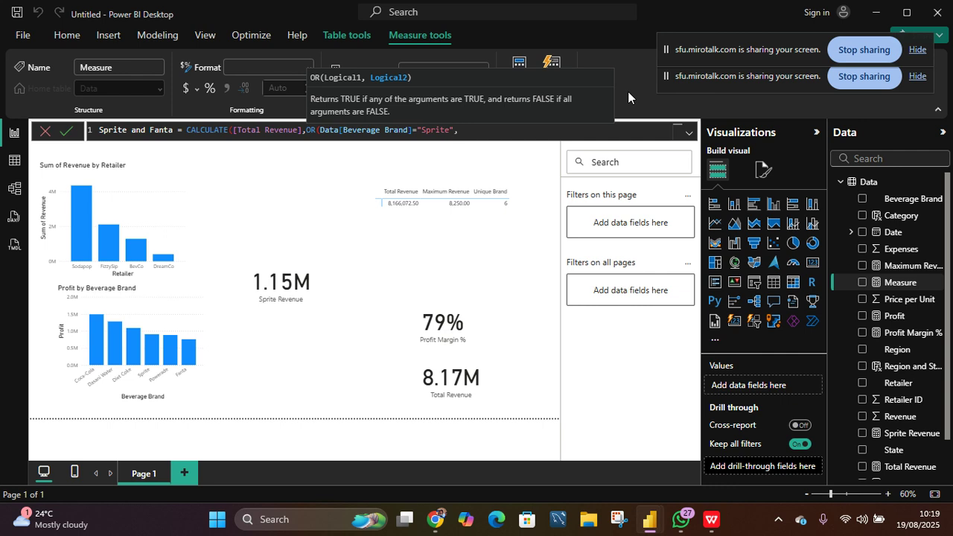
pyautogui.write('bev')
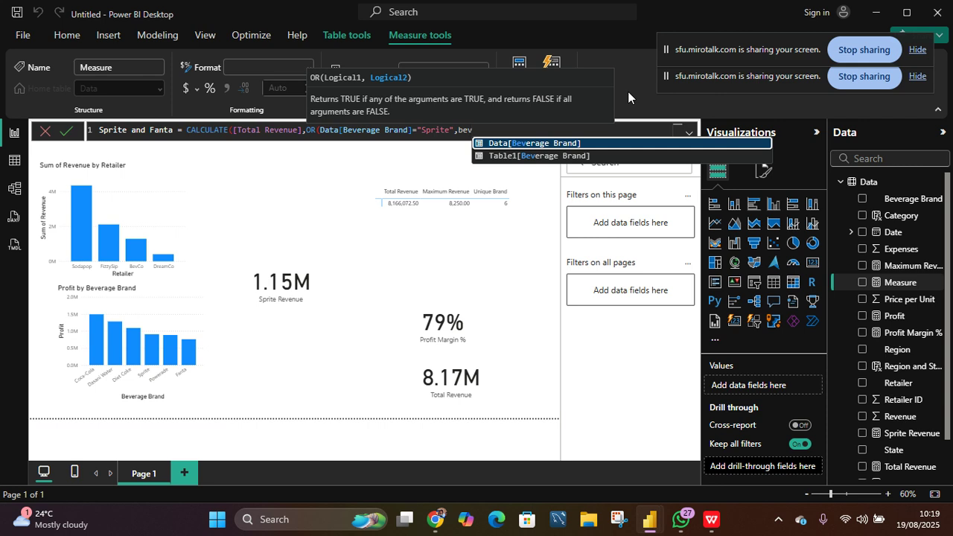
pyautogui.press('Tab')
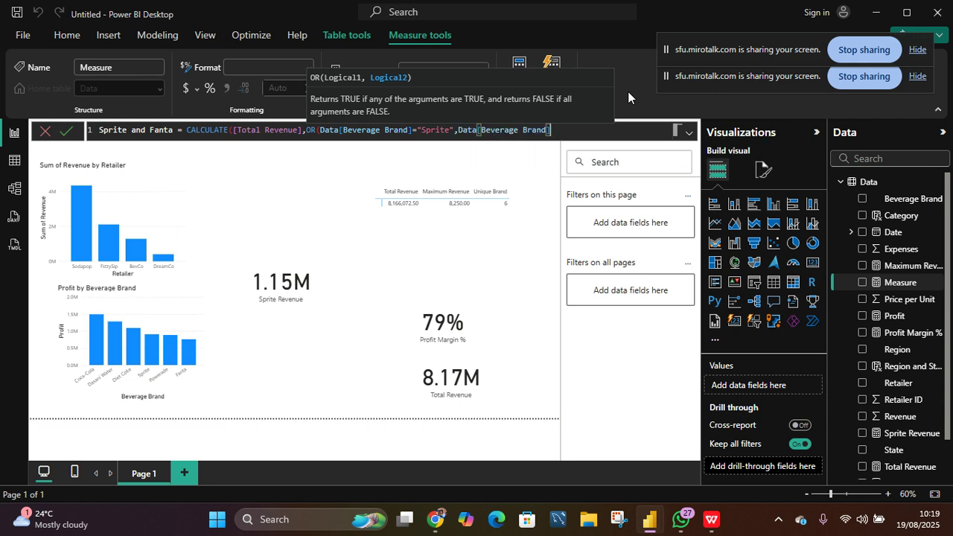
pyautogui.write('="Fanta")')
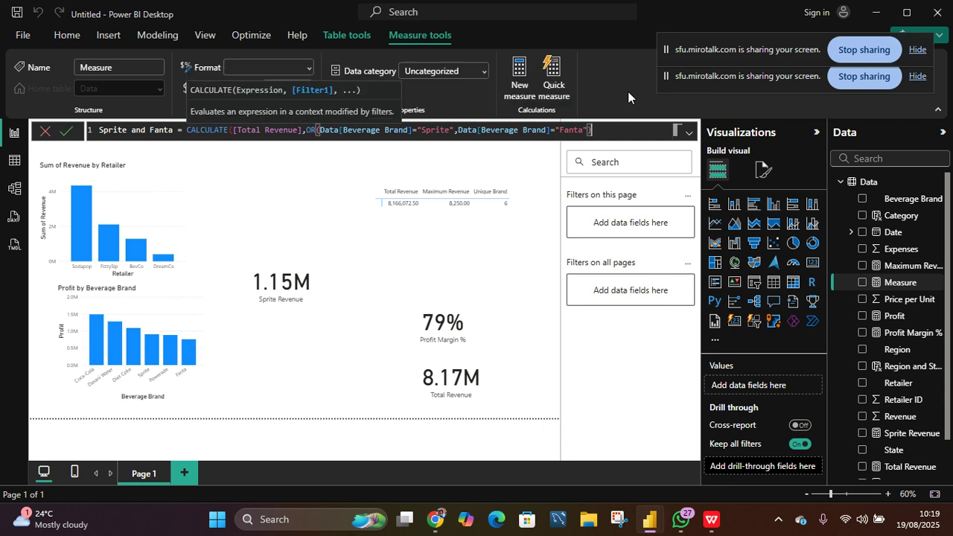
pyautogui.write(')')
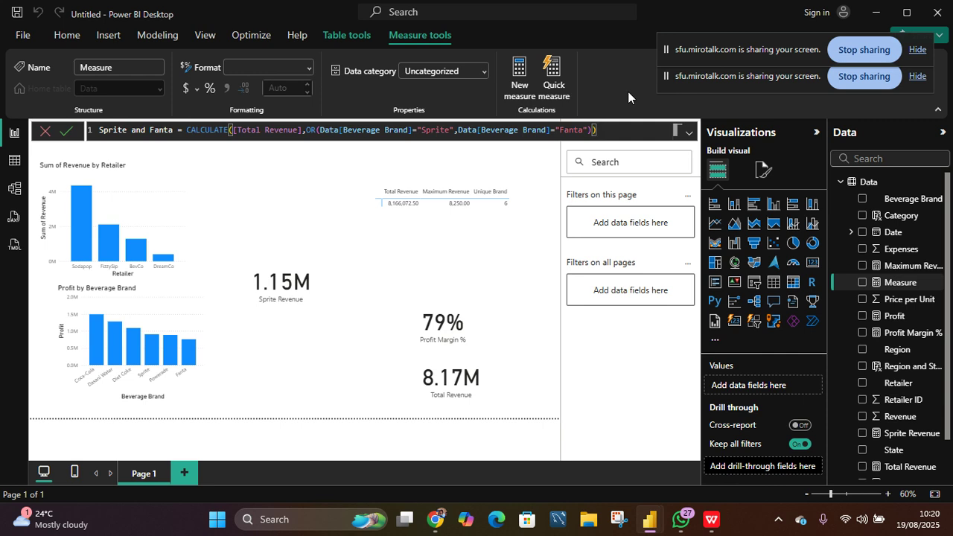
pyautogui.press('Return')
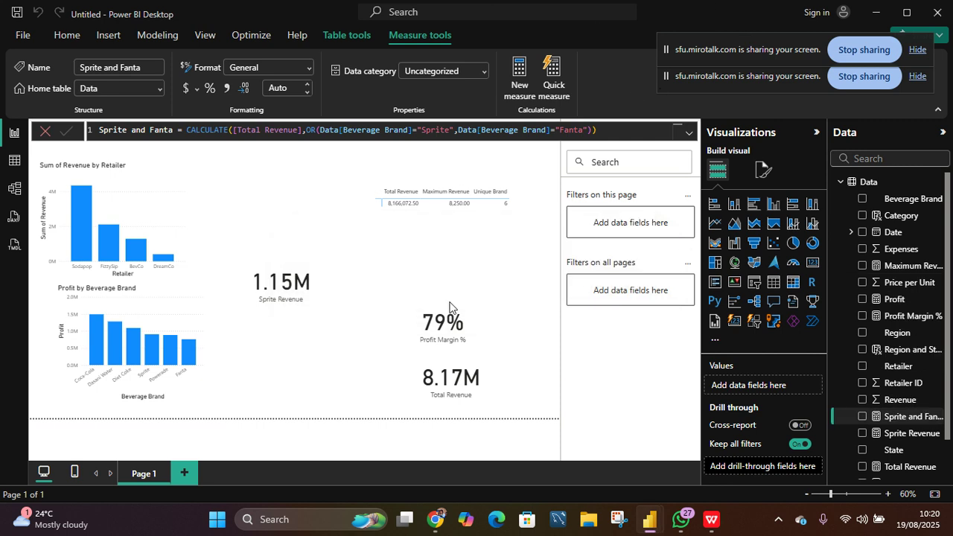
# - Rearrange the Sprite Revenue, Profit Margin % and Total Revenue cards into the lower right part of the page
pyautogui.moveTo(307, 287); pyautogui.dragTo(314, 312)
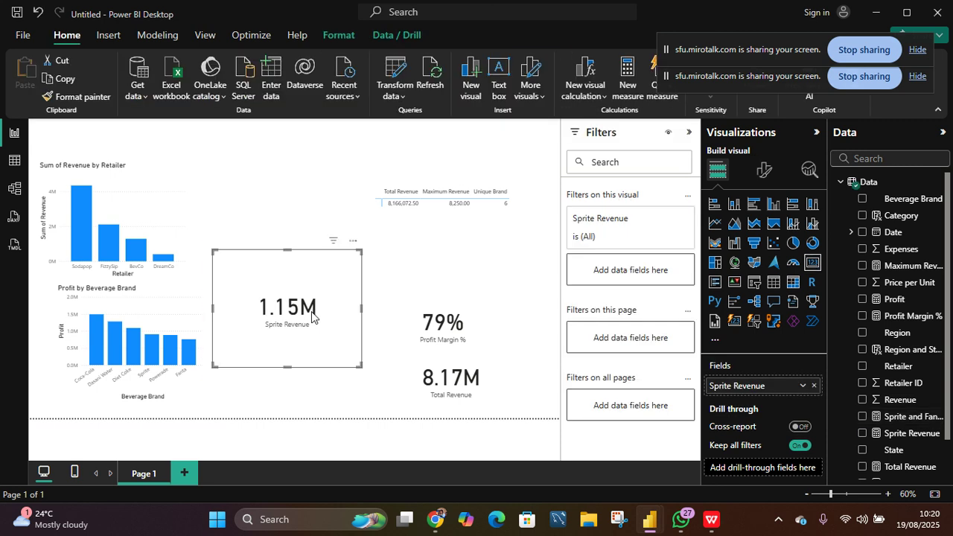
pyautogui.moveTo(287, 251); pyautogui.dragTo(333, 382)
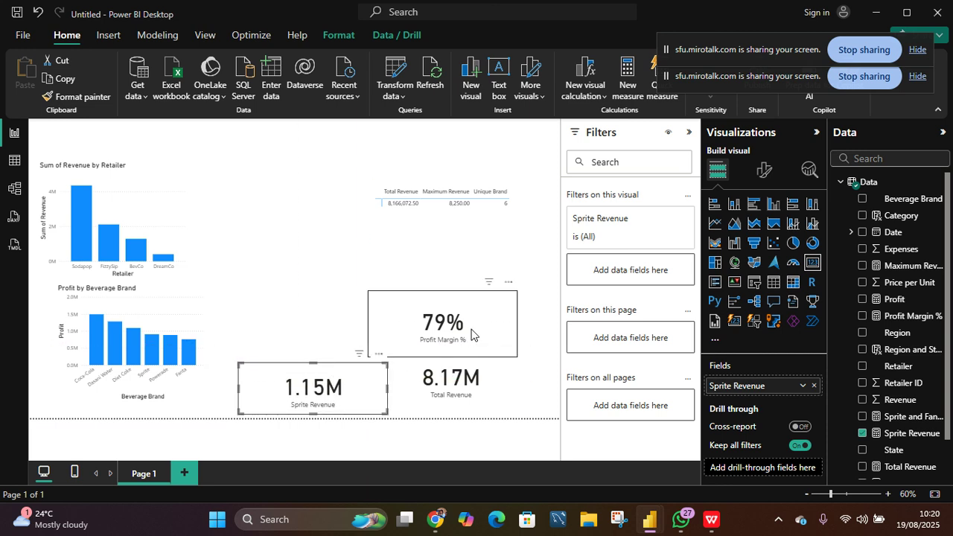
pyautogui.moveTo(490, 338); pyautogui.dragTo(524, 343)
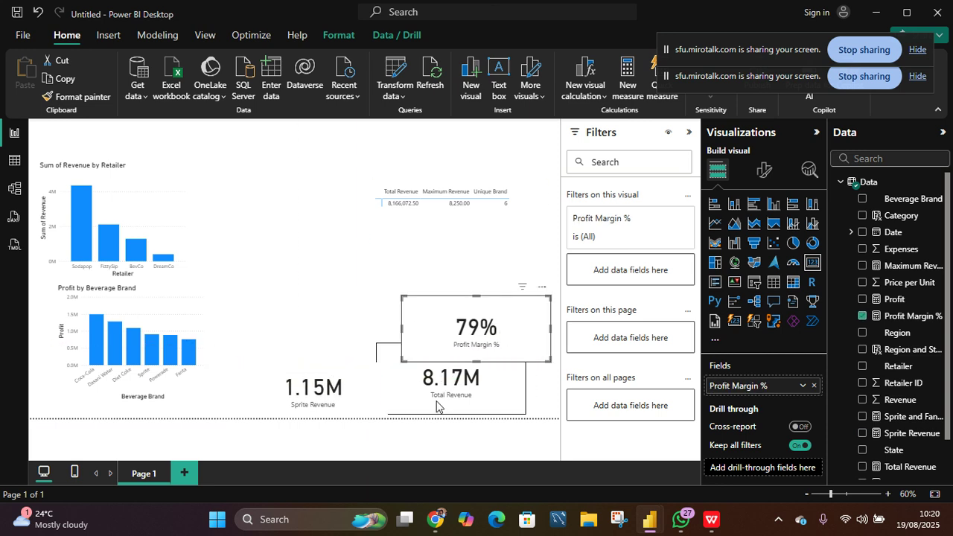
pyautogui.moveTo(467, 399); pyautogui.dragTo(502, 402)
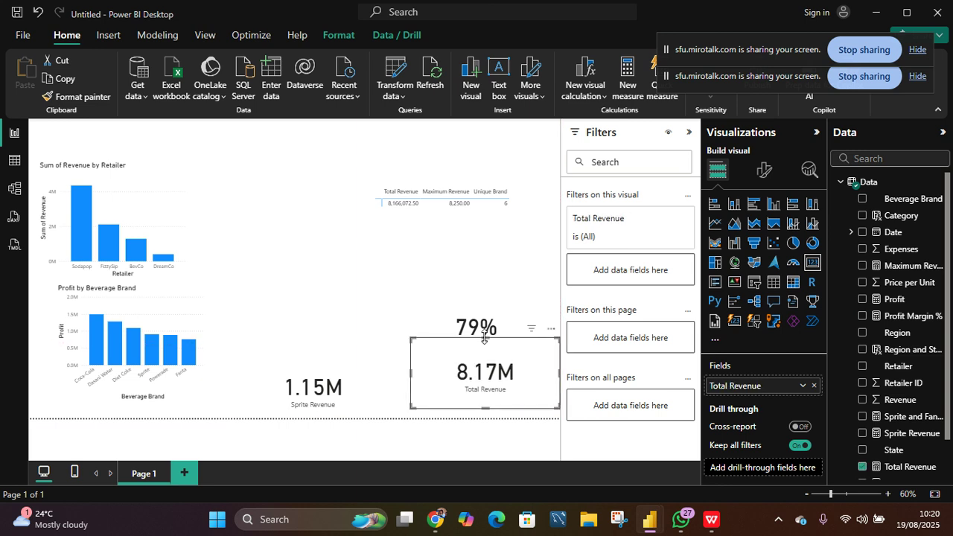
pyautogui.moveTo(483, 357); pyautogui.dragTo(484, 375)
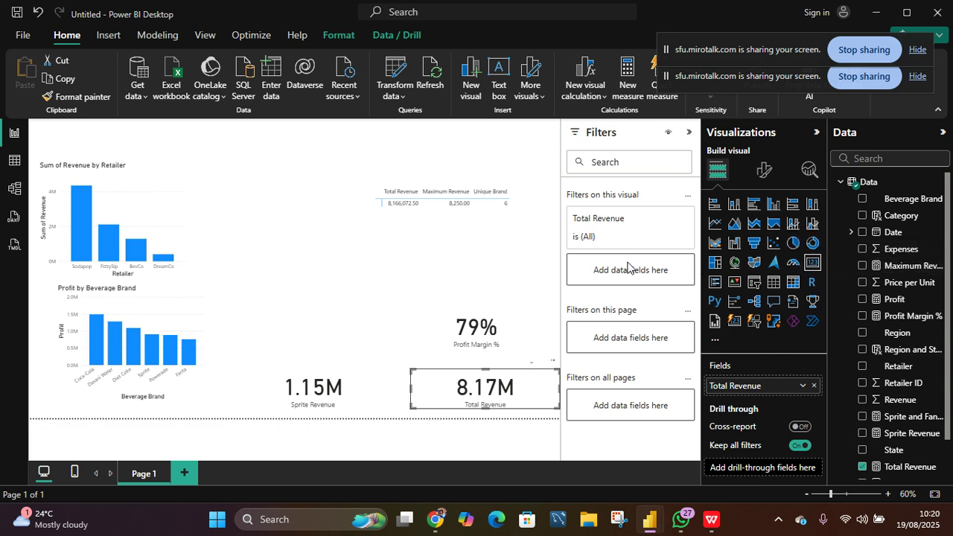
# - Add a new card visual showing the Sprite and Fanta measure and place it at the top beside the retailer chart
pyautogui.click(470, 307)
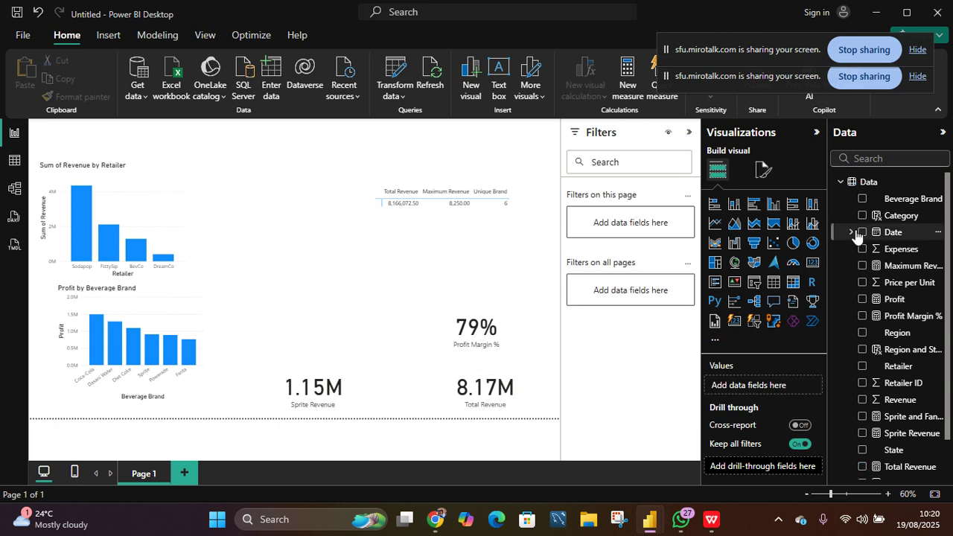
pyautogui.click(811, 264)
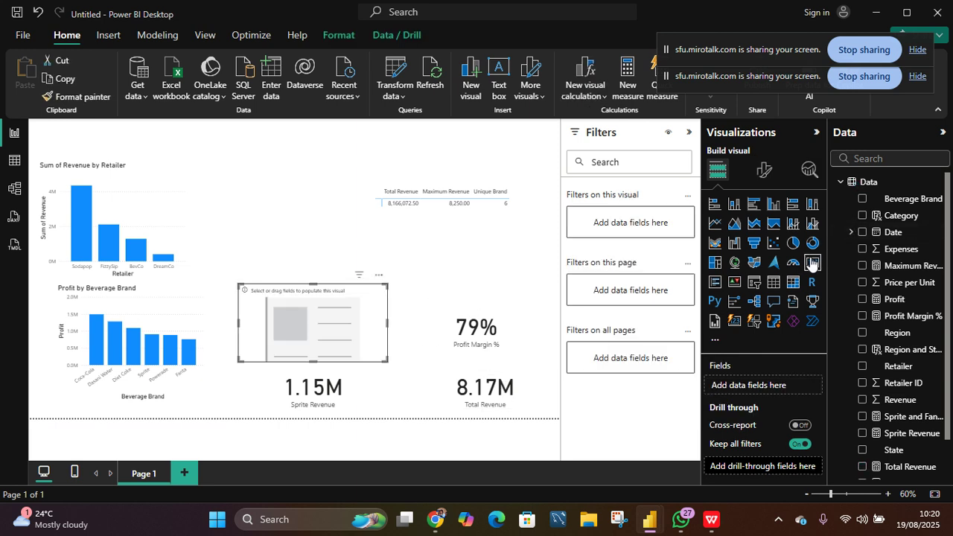
pyautogui.moveTo(930, 414); pyautogui.dragTo(348, 328)
pyautogui.moveTo(888, 418); pyautogui.dragTo(325, 306)
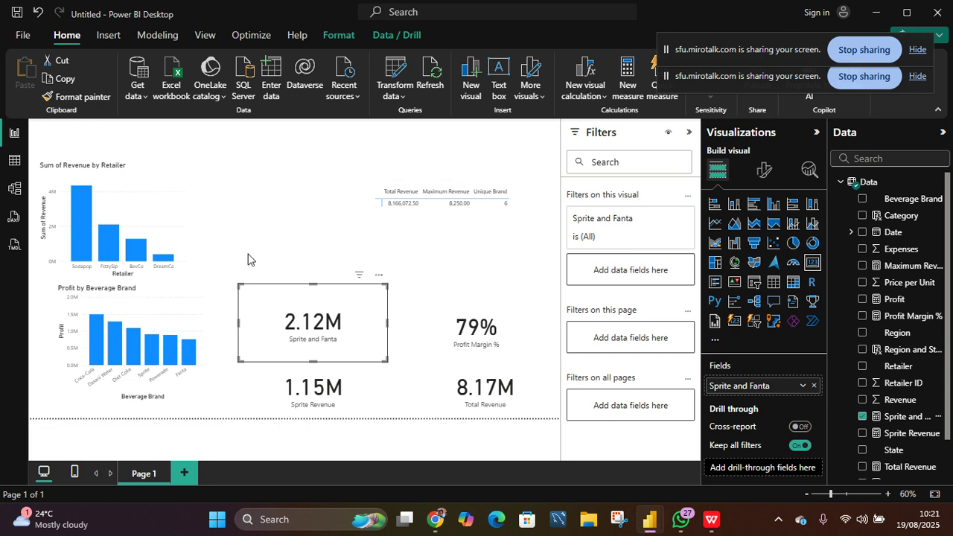
pyautogui.moveTo(296, 302); pyautogui.dragTo(270, 199)
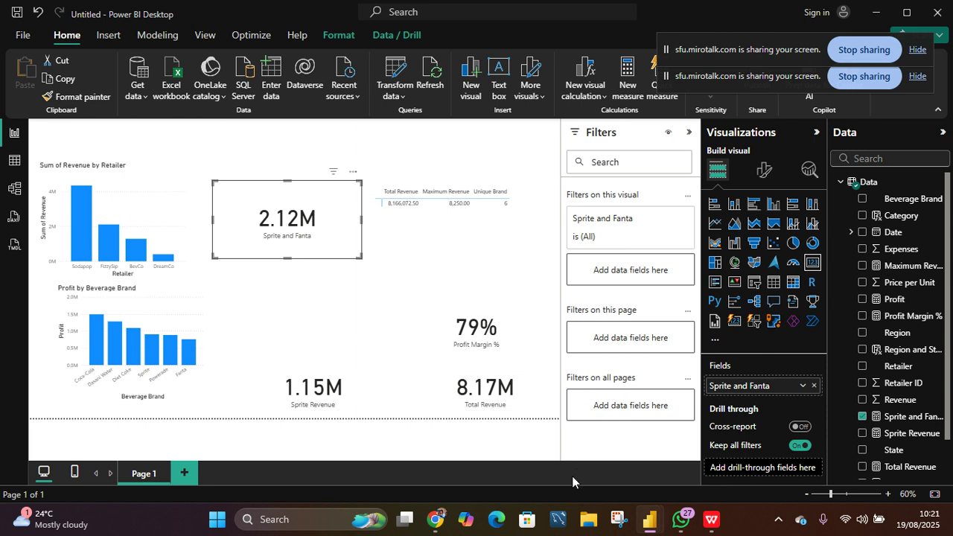
# - Switch to the MiroTalk meeting in Chrome, dismiss the error notice and close the chat panel
pyautogui.moveTo(435, 519)
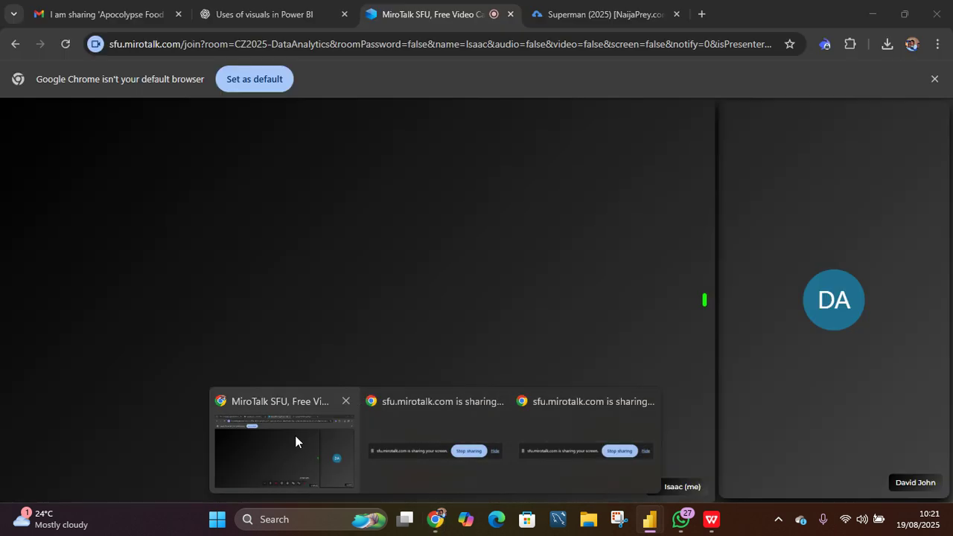
pyautogui.click(295, 442)
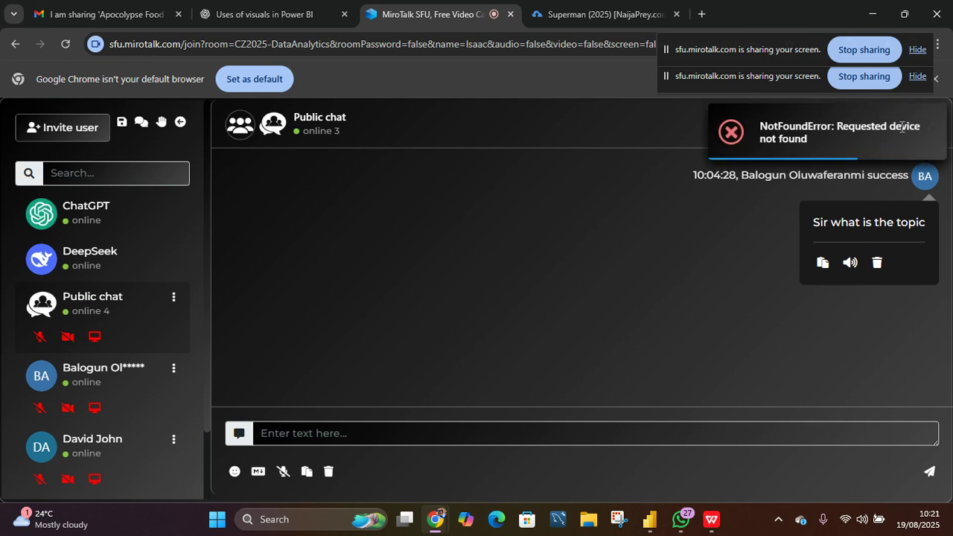
pyautogui.moveTo(902, 127); pyautogui.dragTo(799, 224)
pyautogui.click(784, 249)
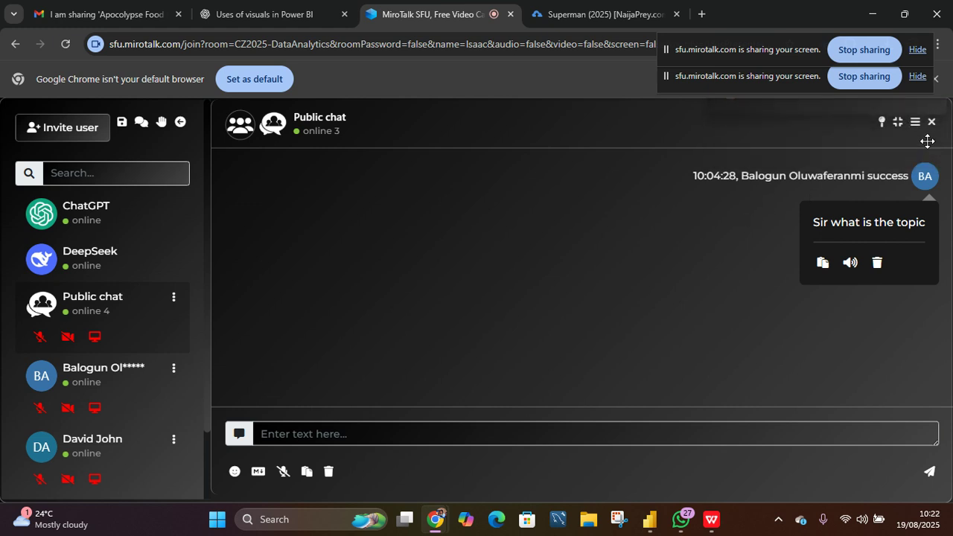
pyautogui.click(930, 123)
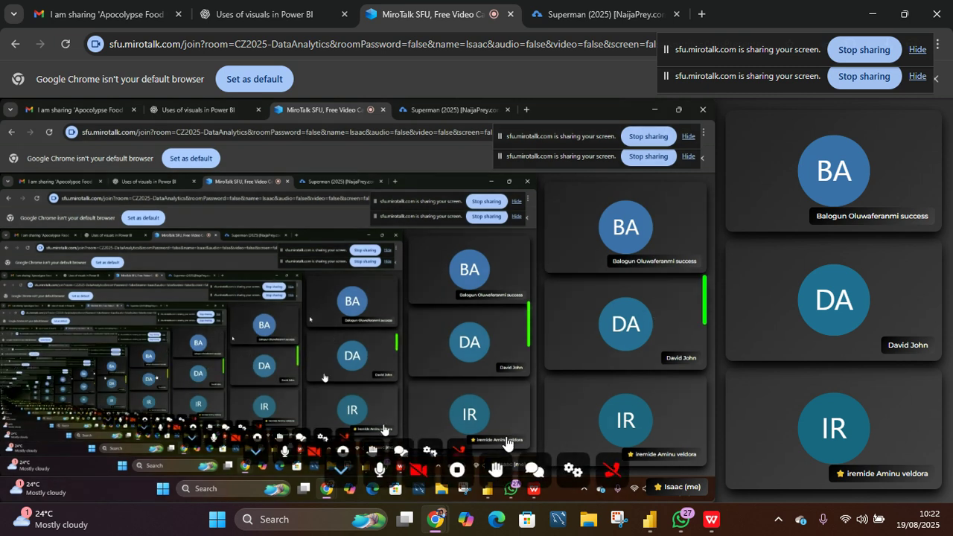
# - Open the meeting's Recording settings
pyautogui.click(572, 469)
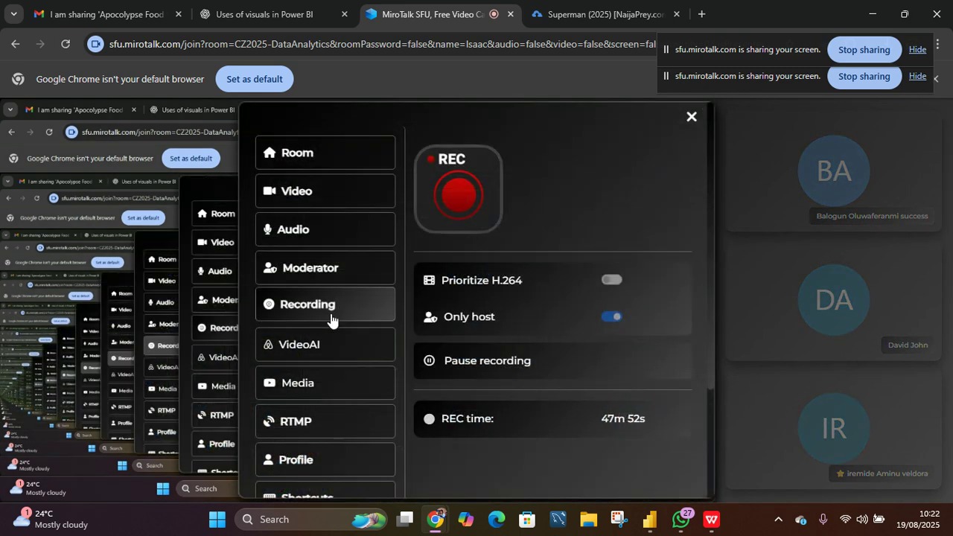